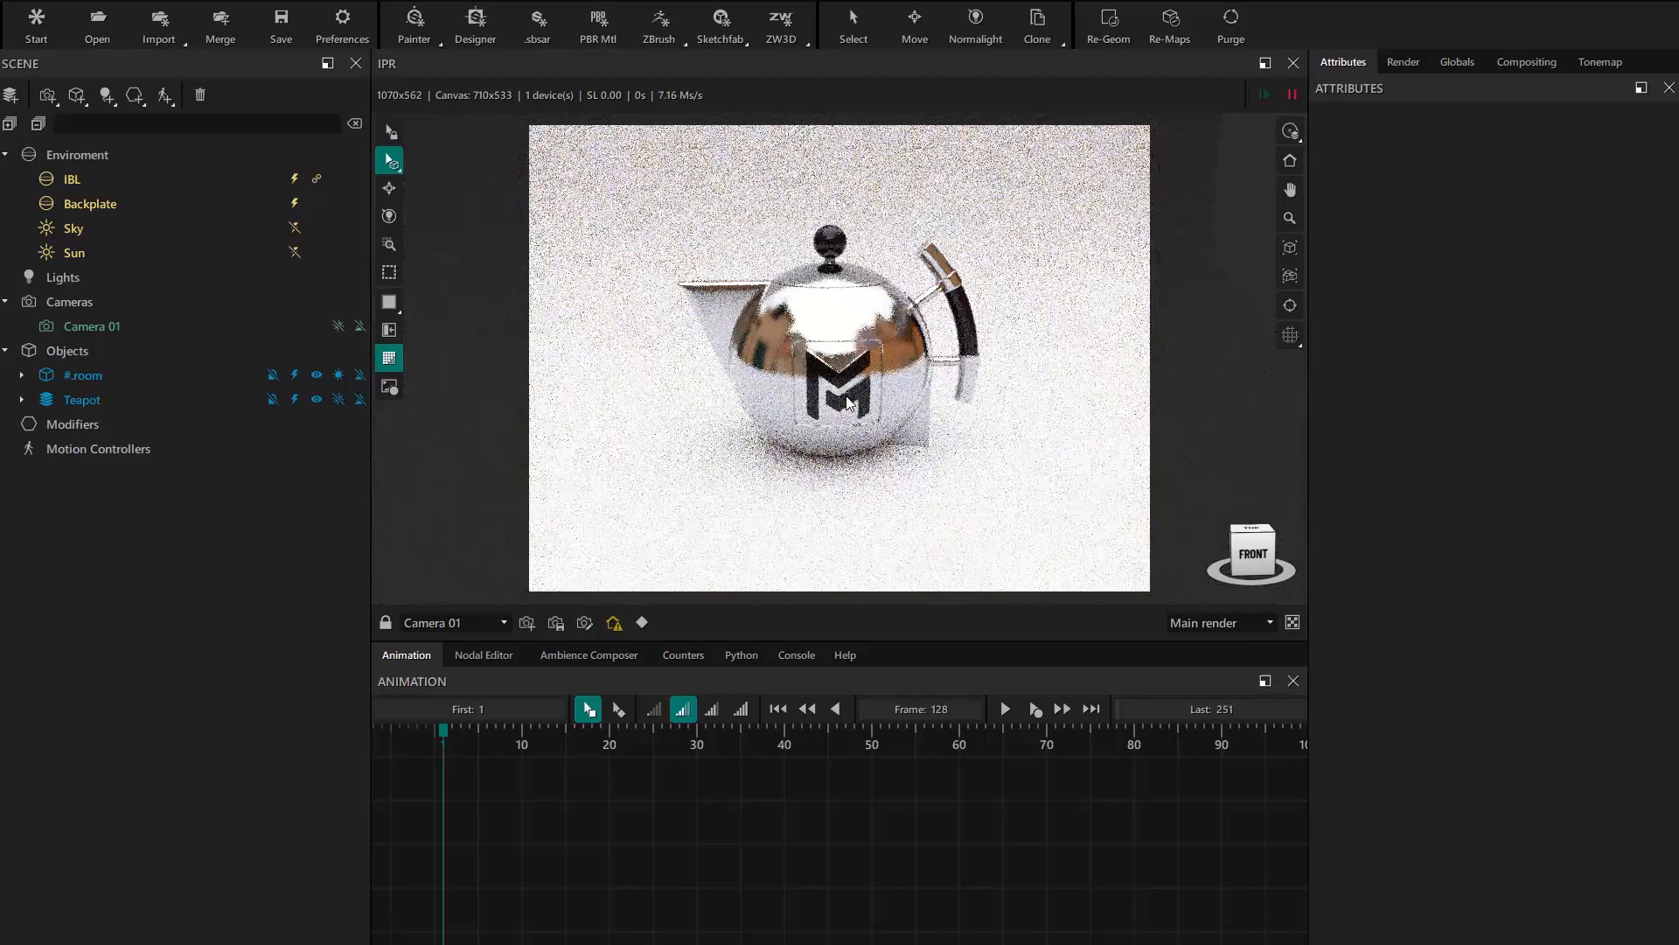
Select the Teapot object, activate the Move tool and place its floating window clear of the scene's object names
mouse_move(831, 430)
mouse_down()
mouse_move(834, 402)
mouse_move(836, 429)
mouse_up()
scroll(837, 412, down, 2)
middle_drag(841, 394, 842, 411)
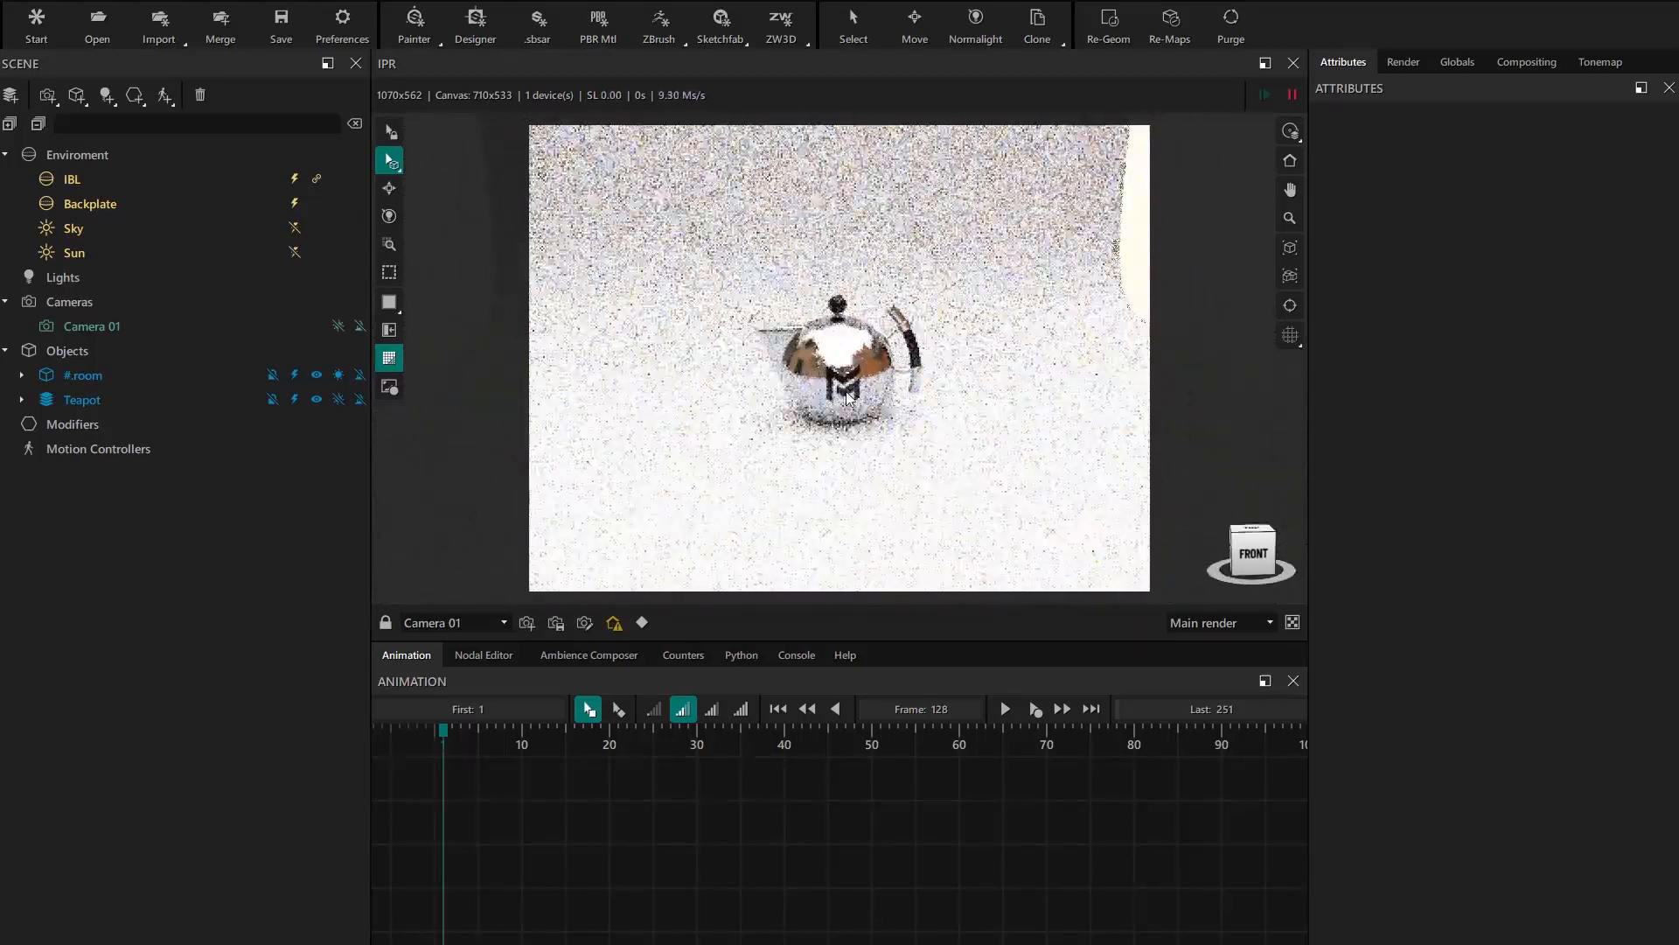
click(63, 401)
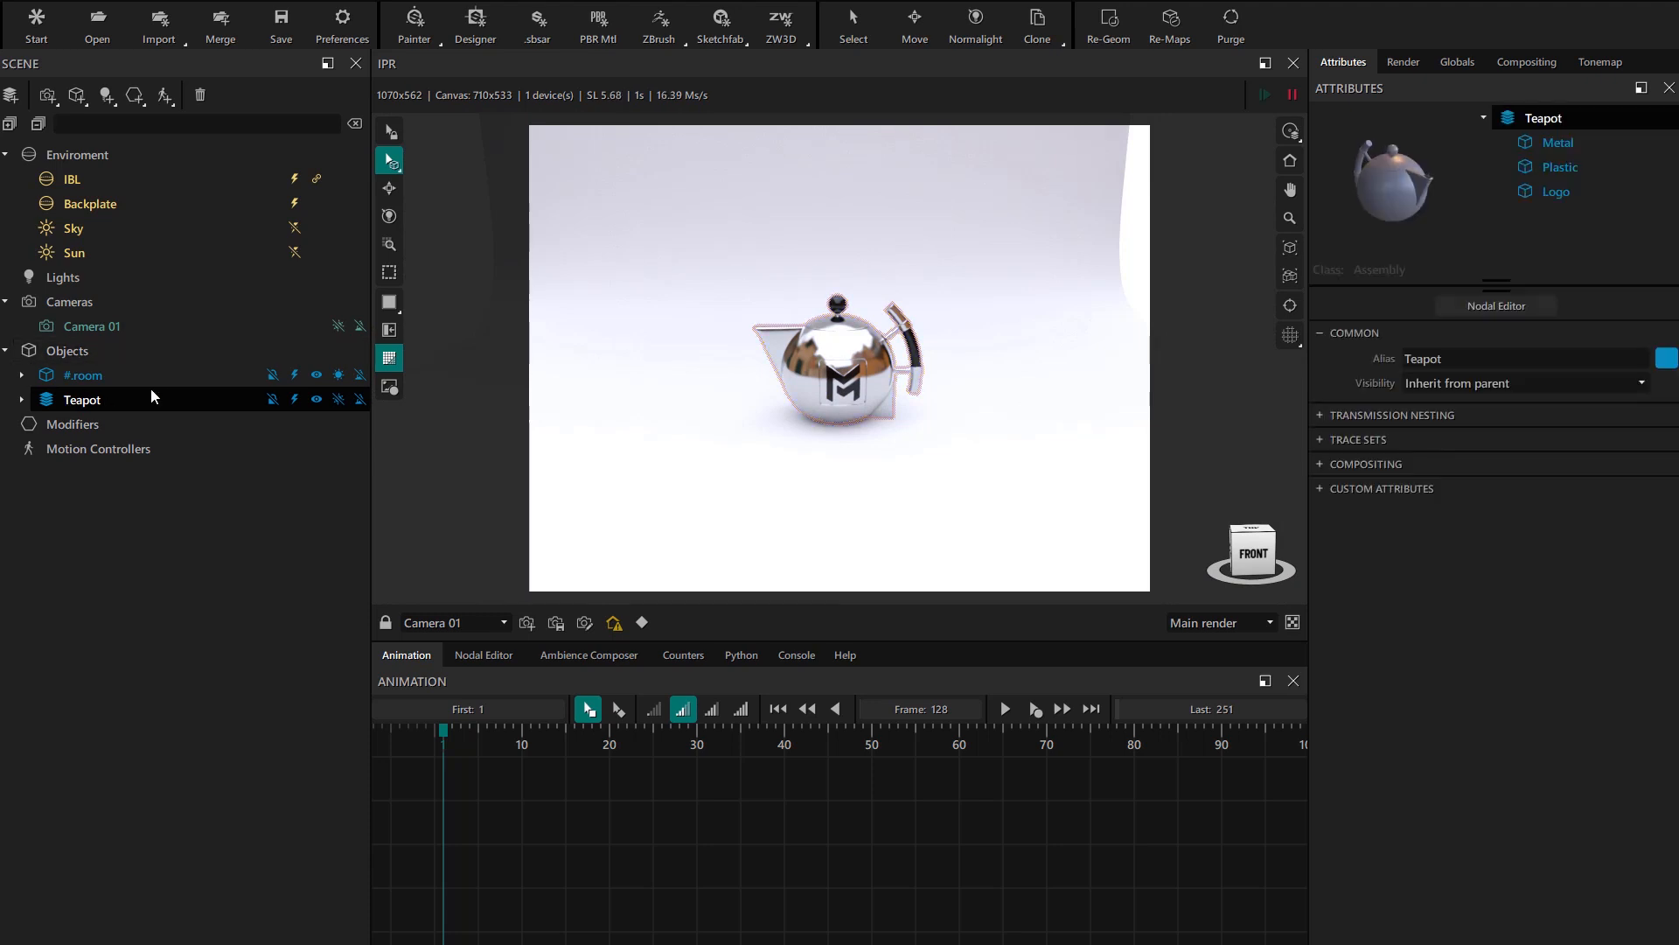
click(391, 189)
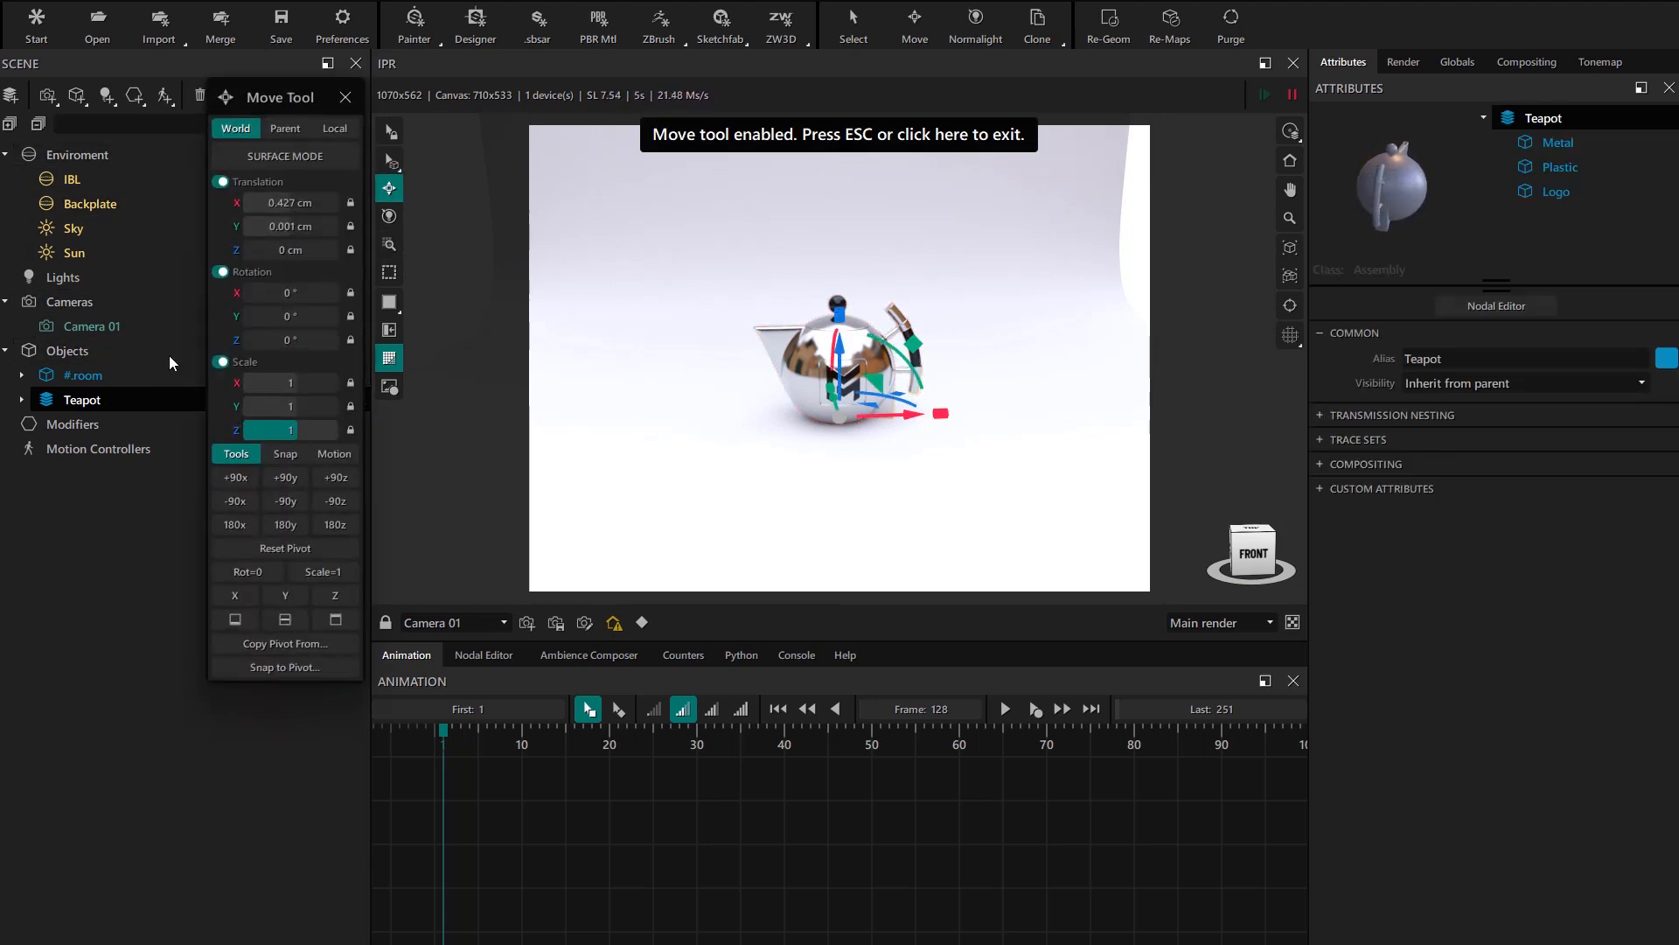
drag(272, 104, 395, 94)
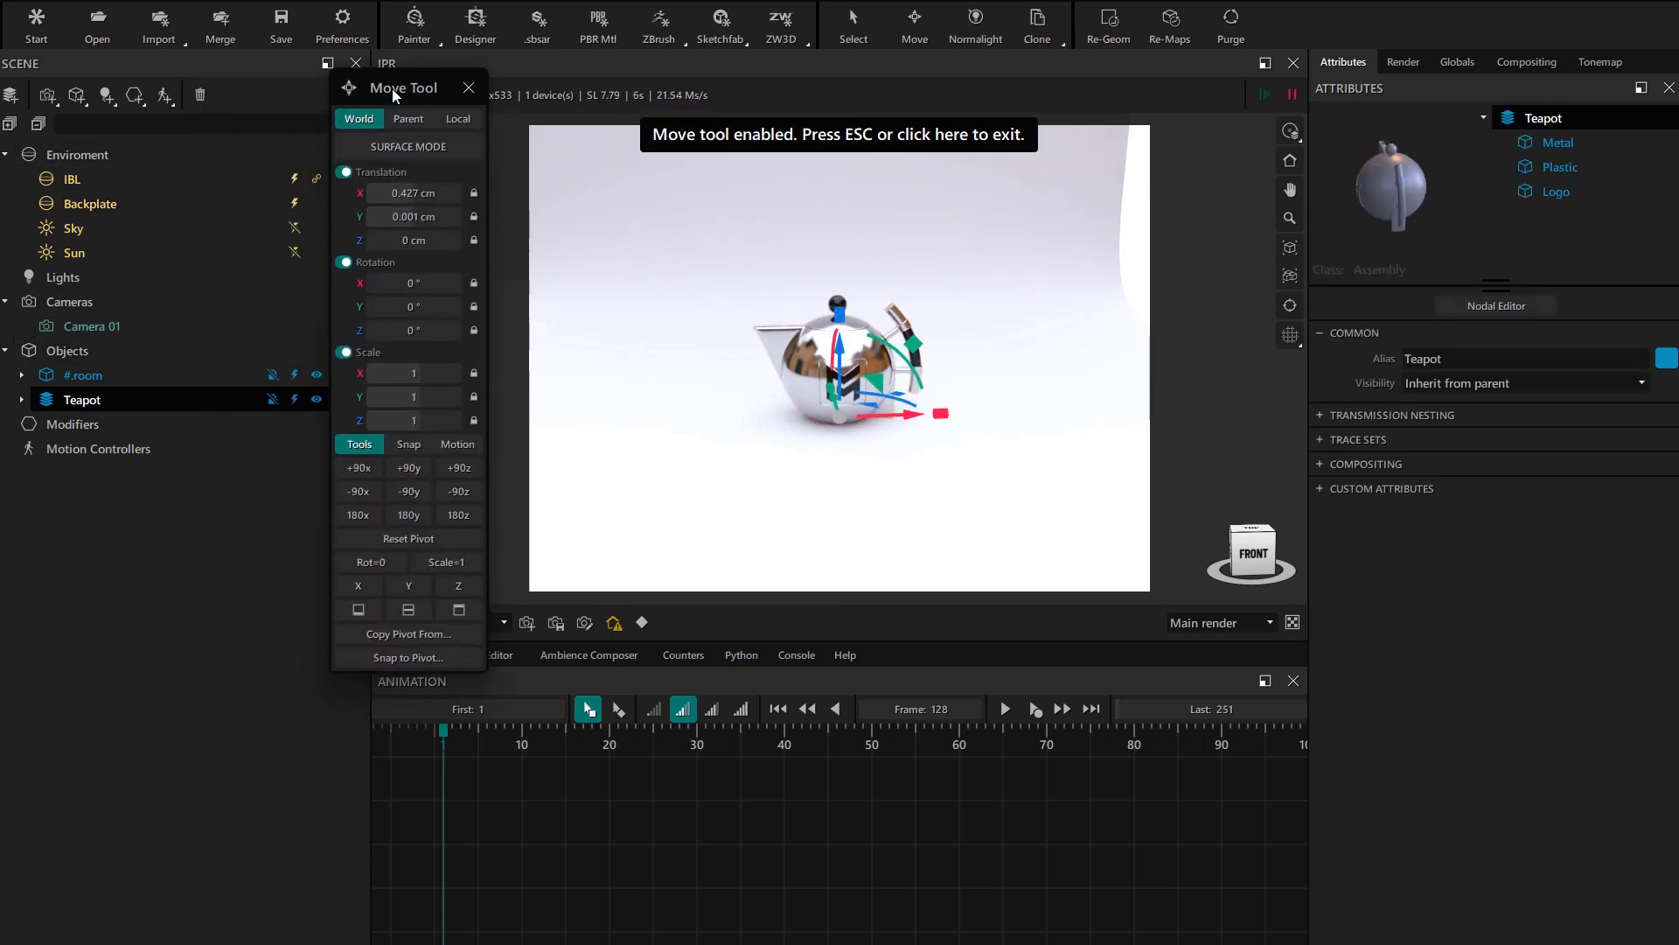
Set an animation key for the Teapot at frame 1 using the Move tool's motion options
click(404, 444)
click(460, 443)
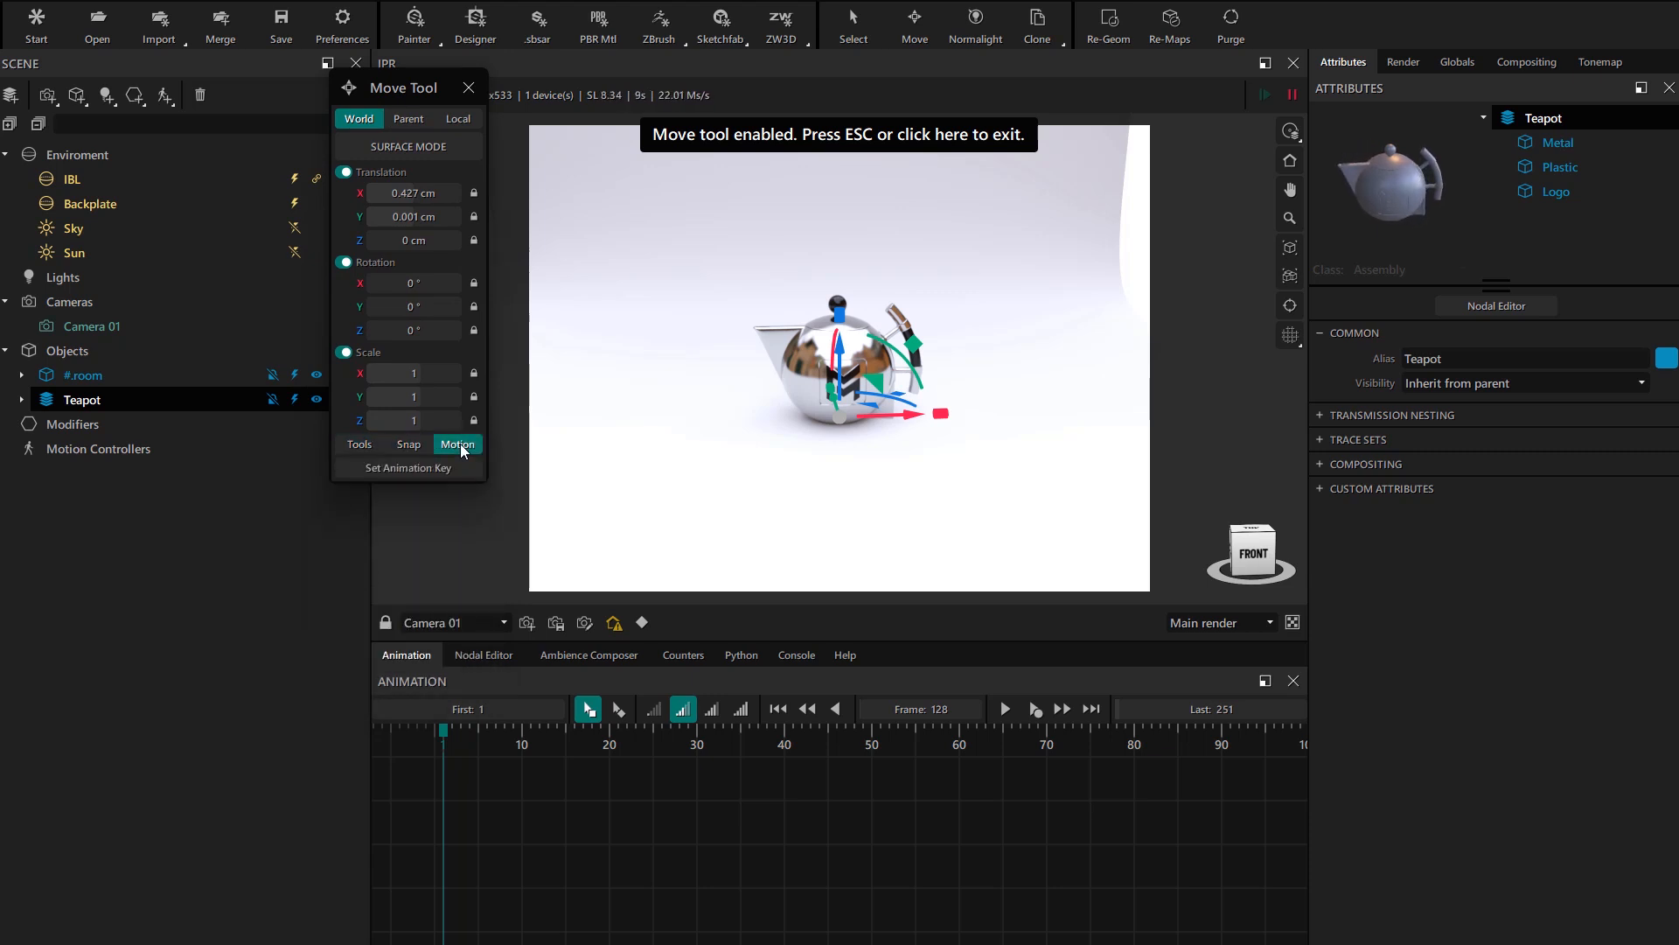
click(362, 448)
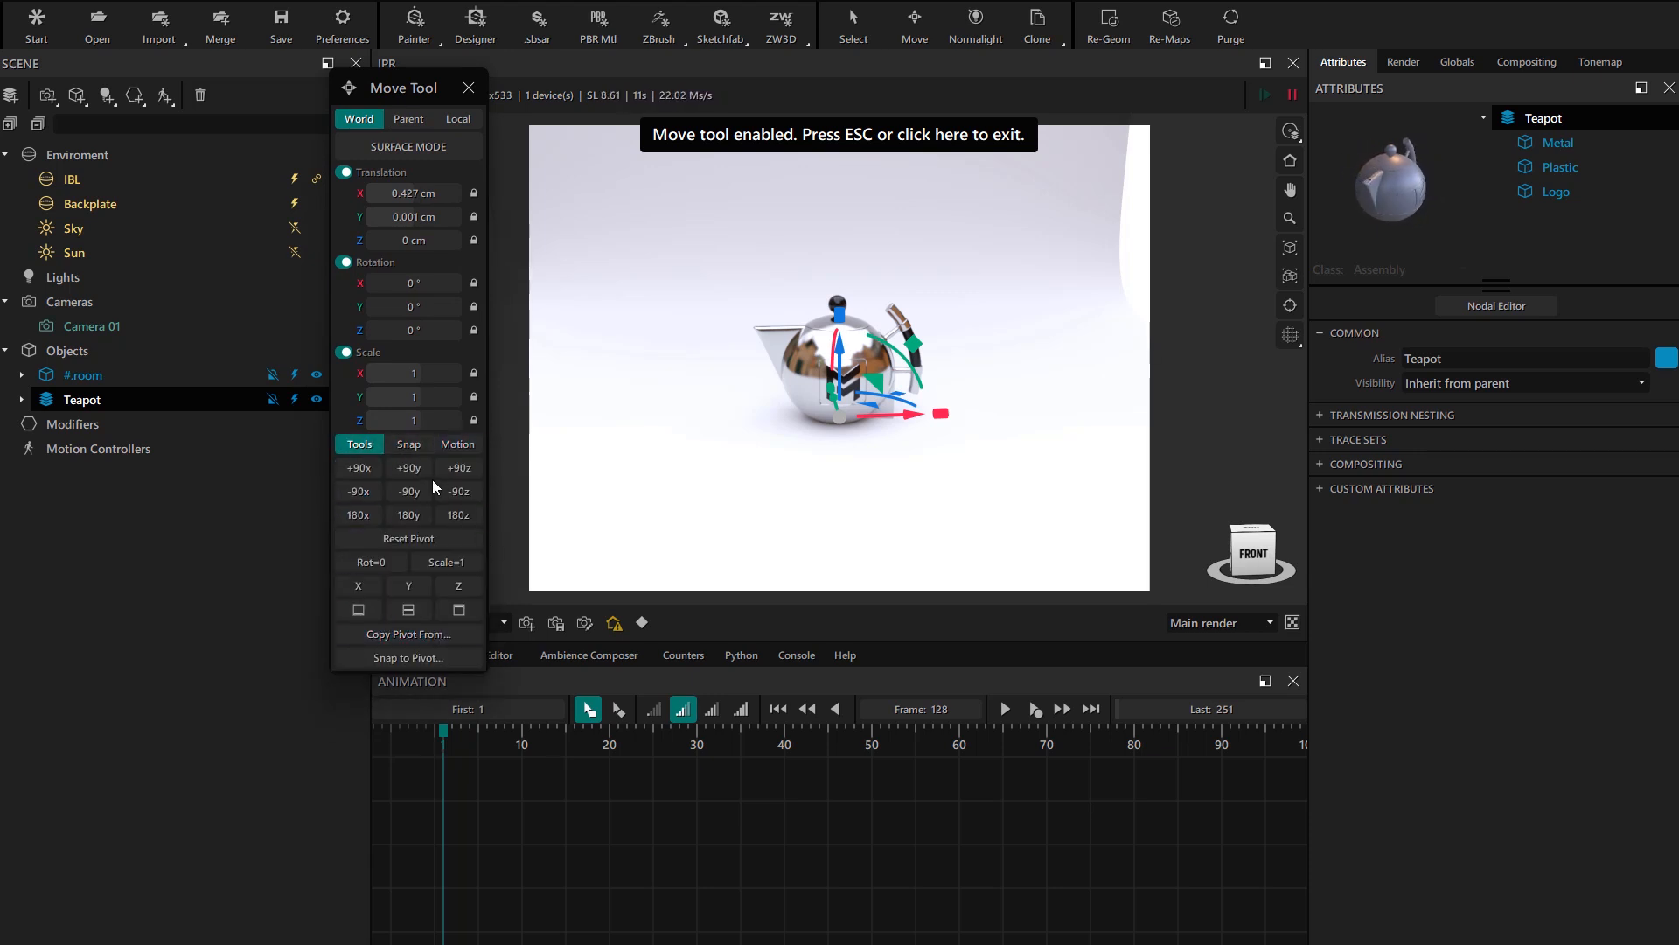
click(402, 446)
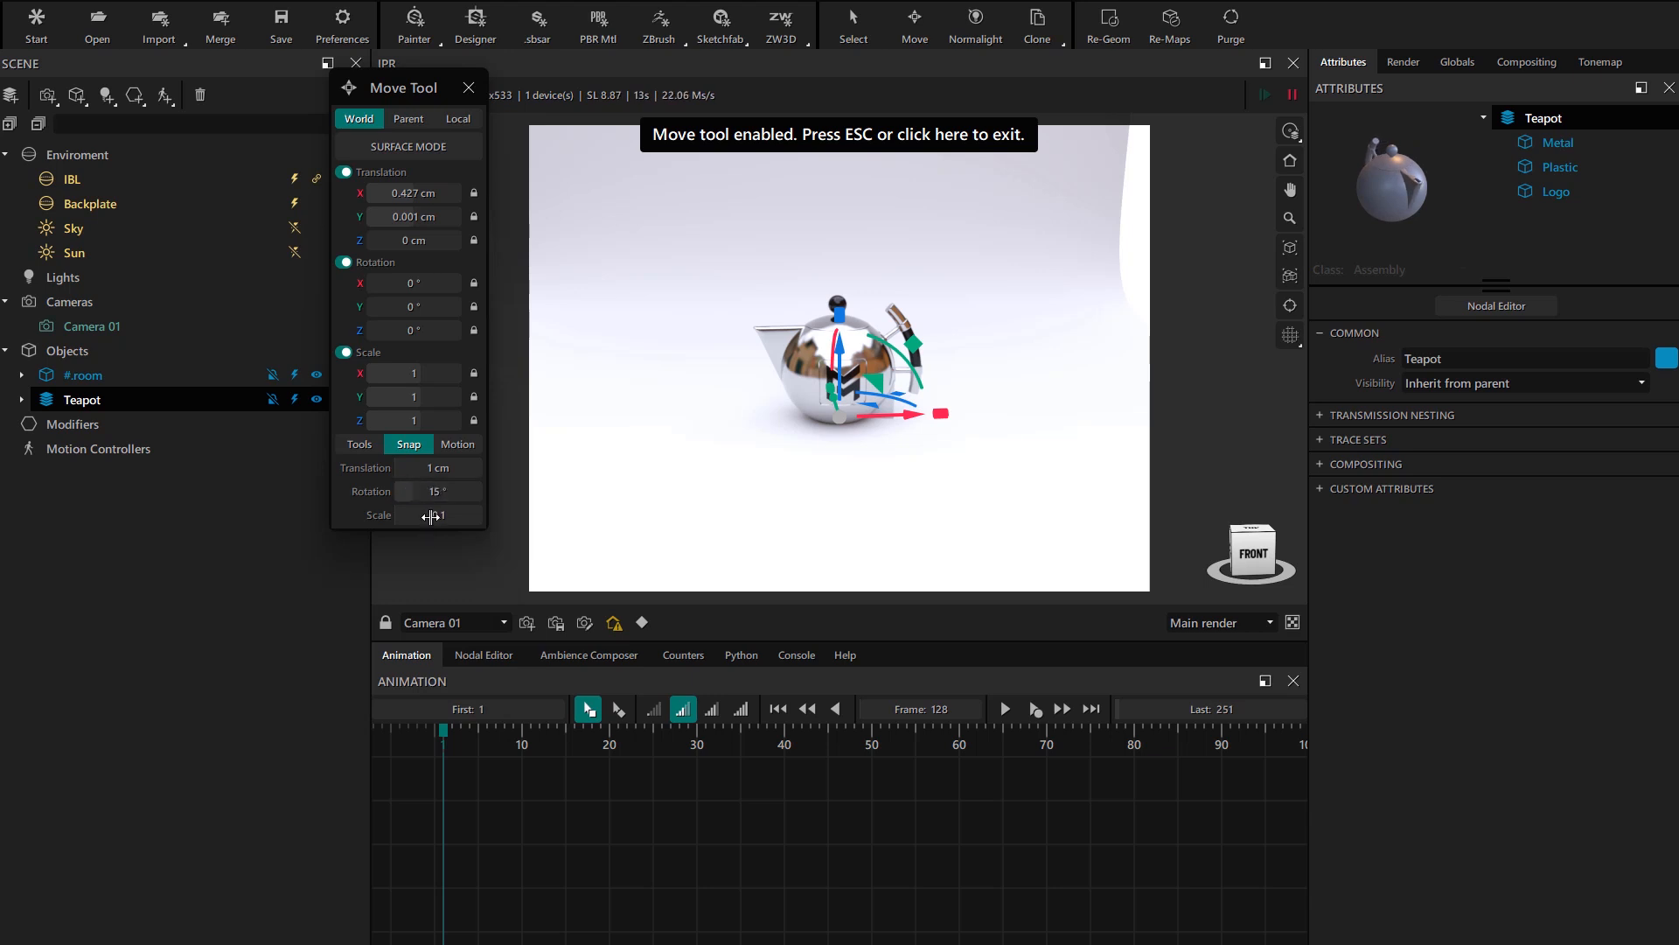
click(458, 443)
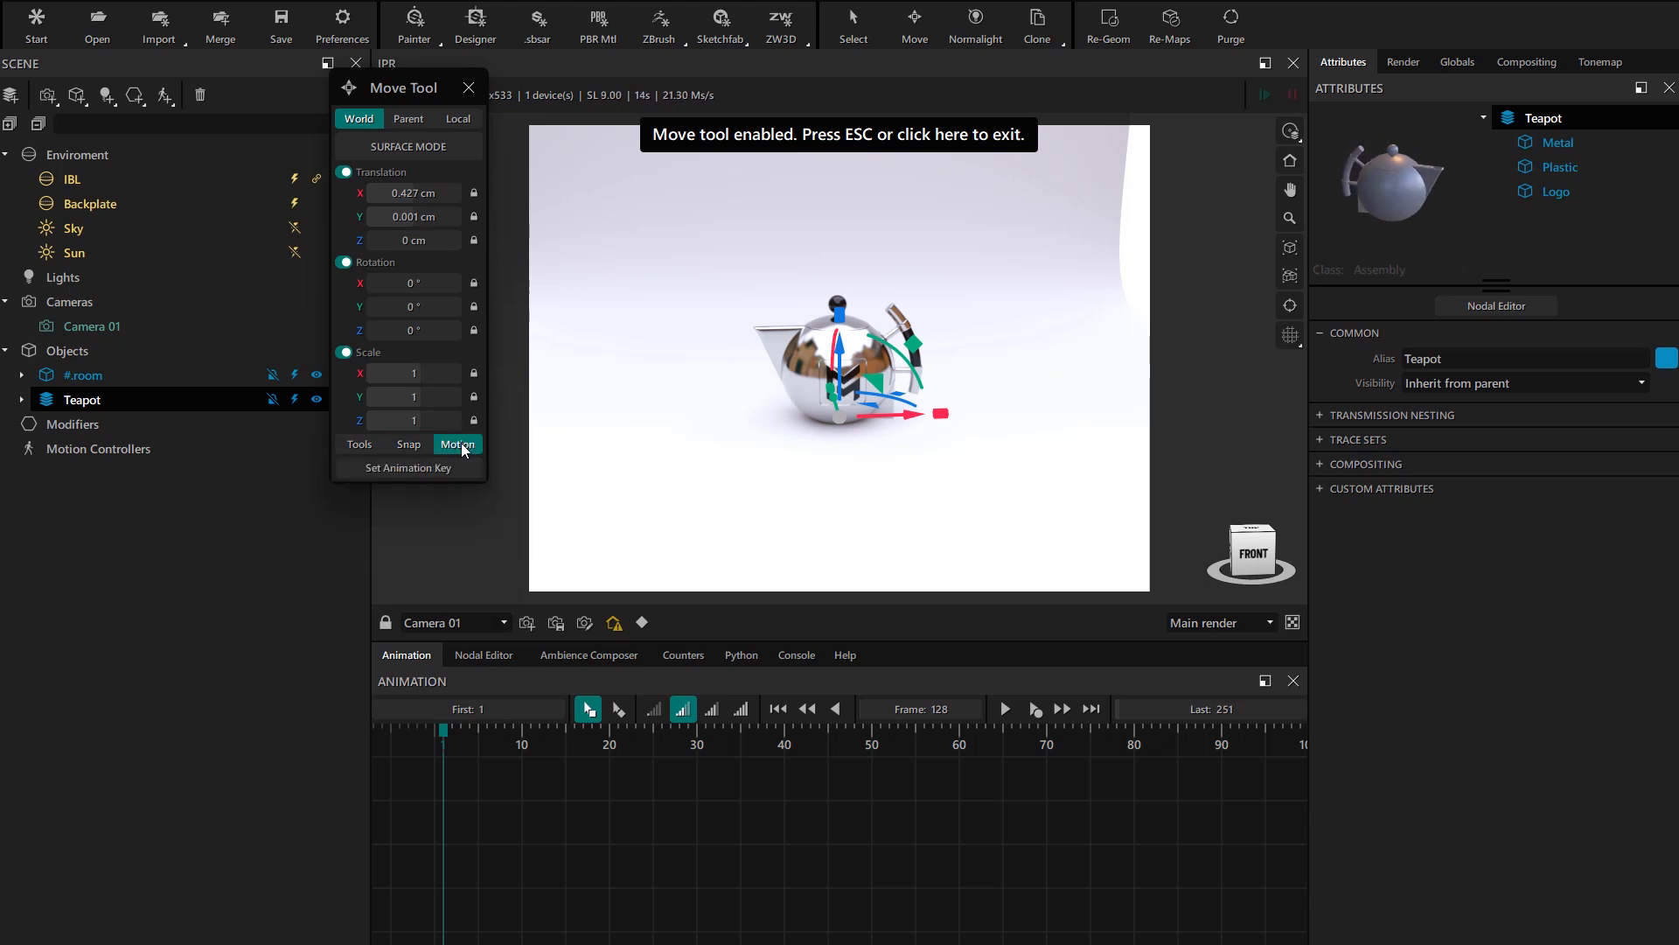
click(381, 468)
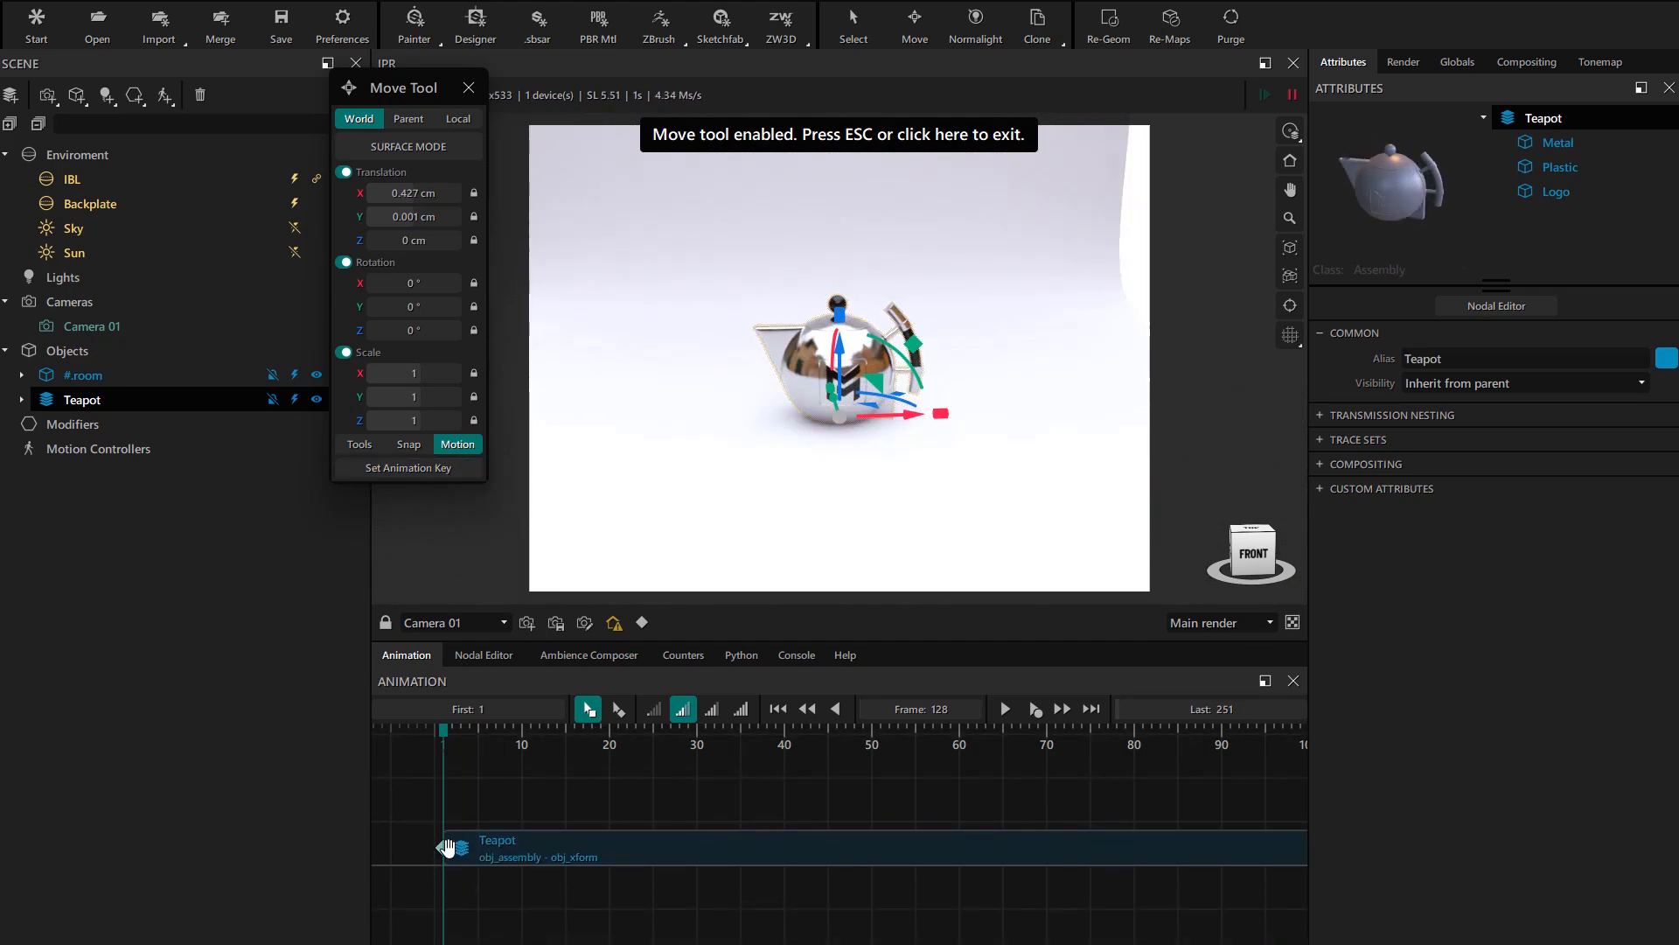
drag(470, 837, 478, 826)
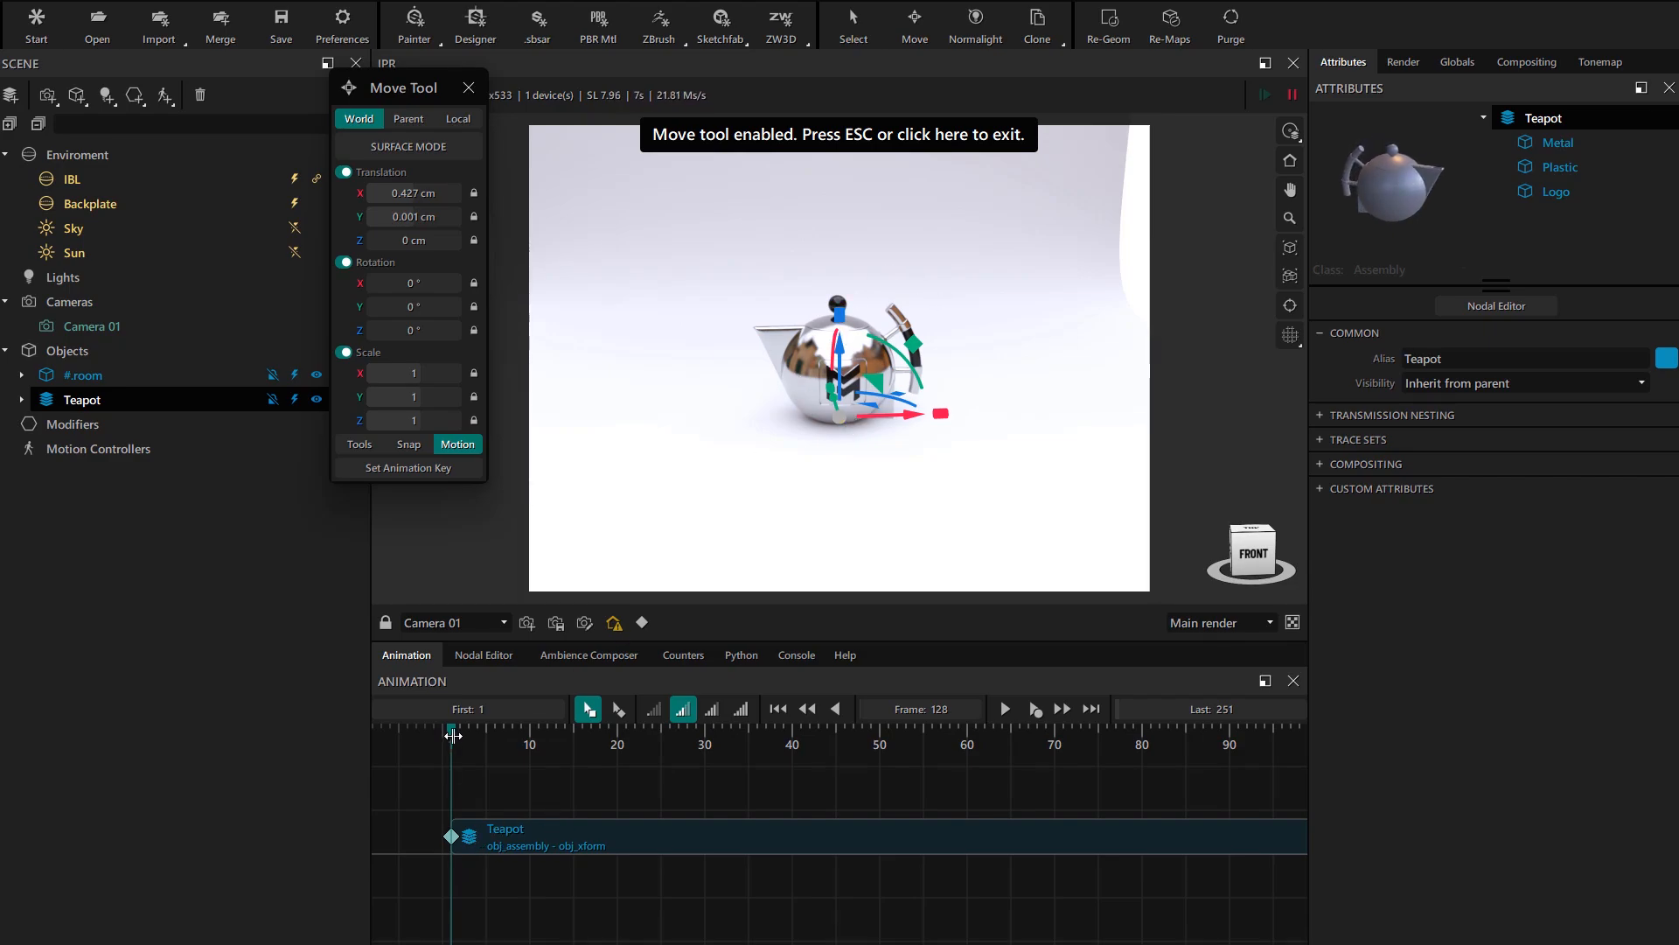
Move the Teapot to about 76.6 cm in X at frame 60, then raise it to about 29.6 cm in Z at frame 30
drag(451, 728, 966, 750)
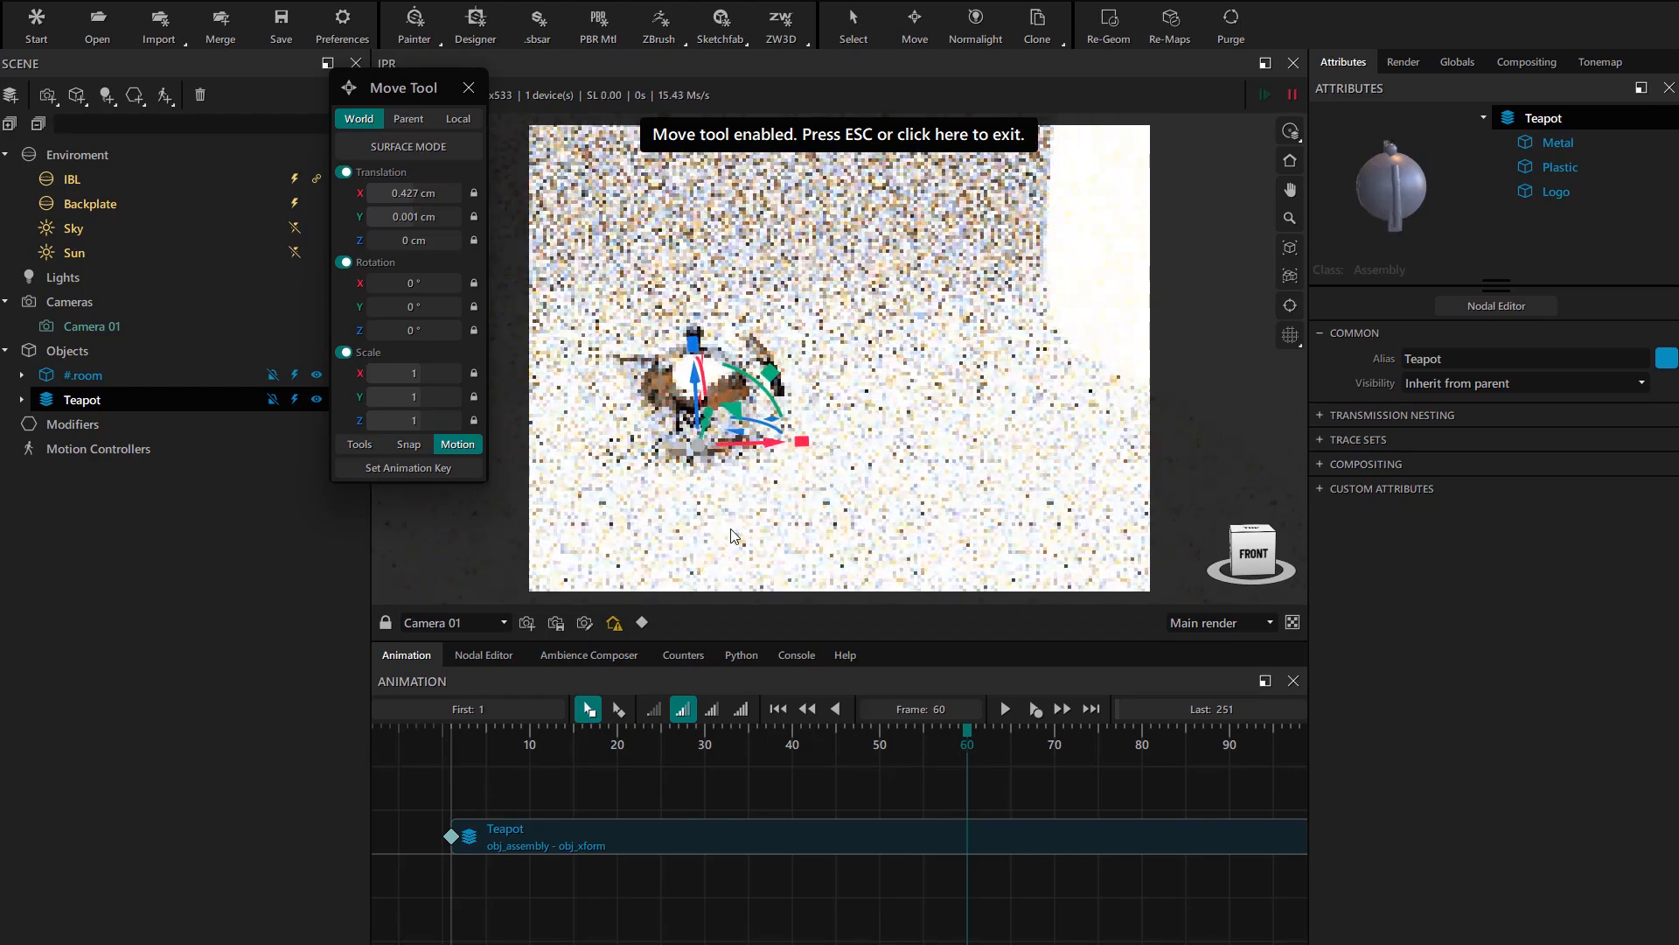
drag(727, 452, 1146, 459)
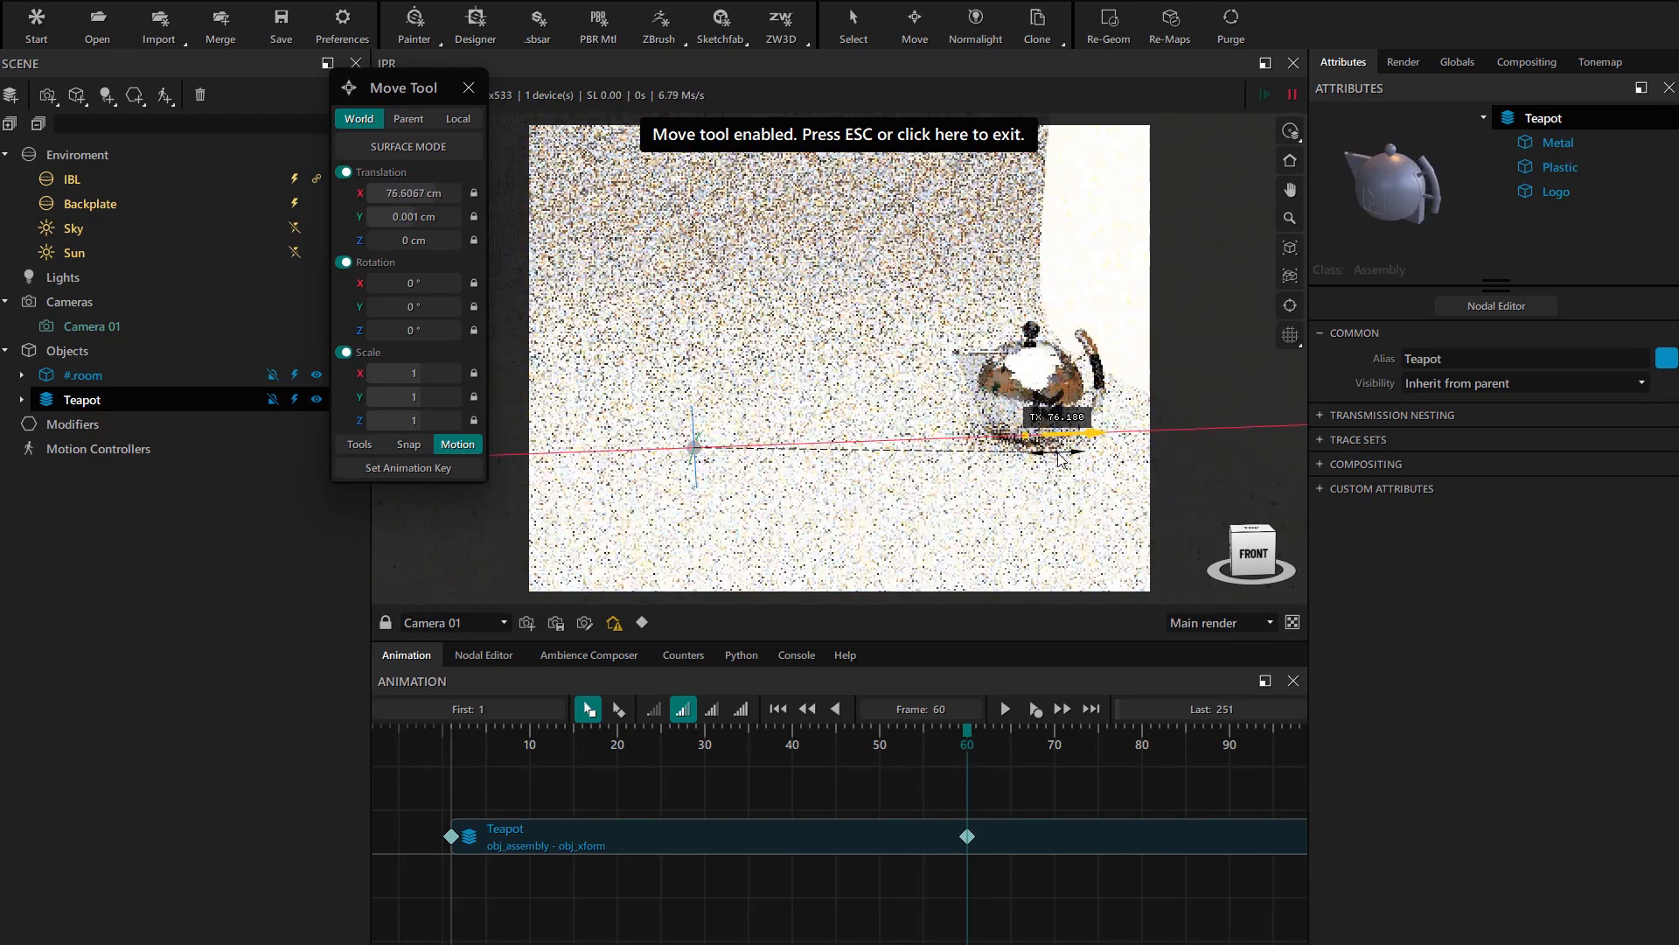
drag(961, 734, 707, 810)
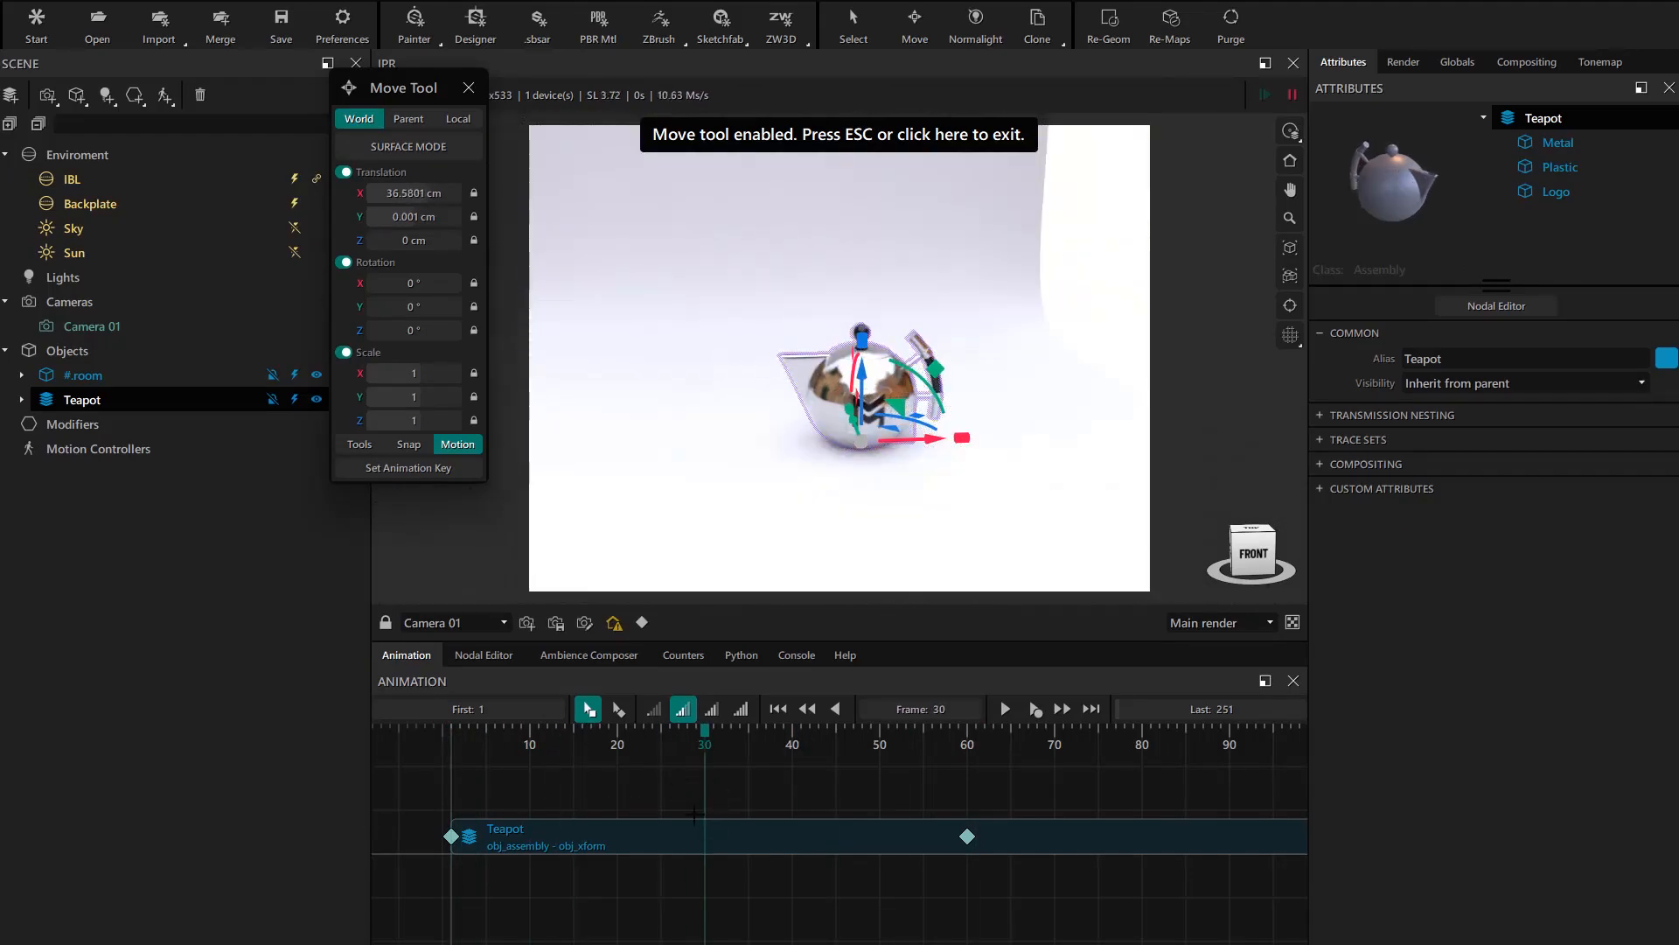
drag(863, 378, 863, 251)
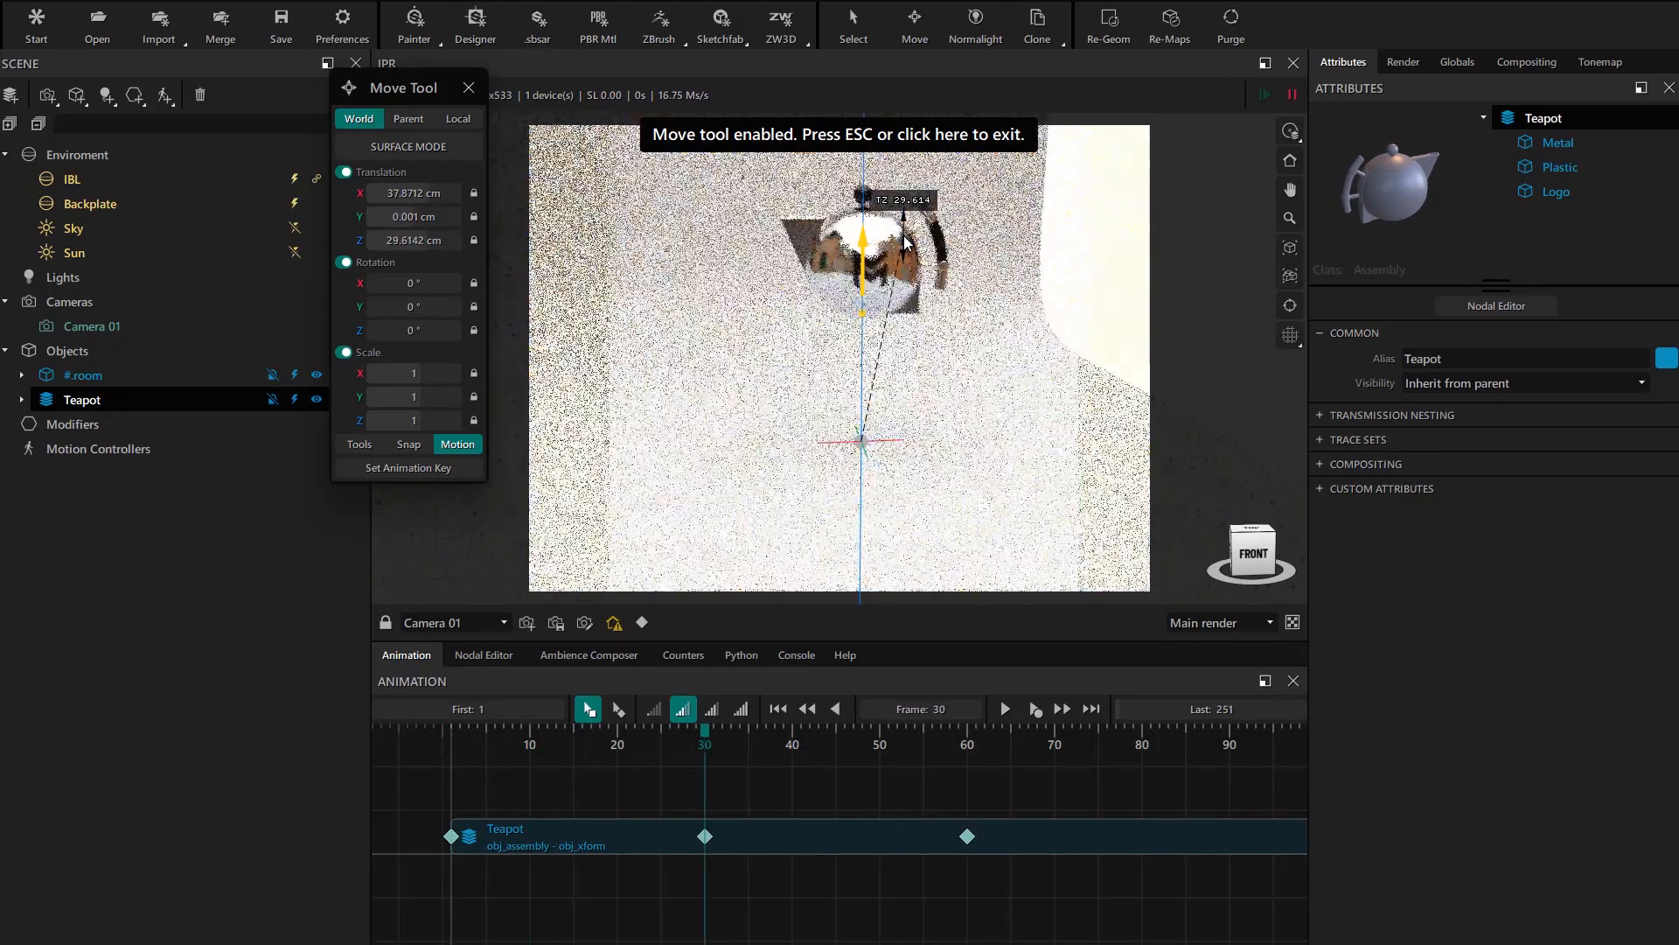
Set the easing of the Teapot's key at frame 30 to Ease in/out and scrub through the result
drag(706, 734, 461, 836)
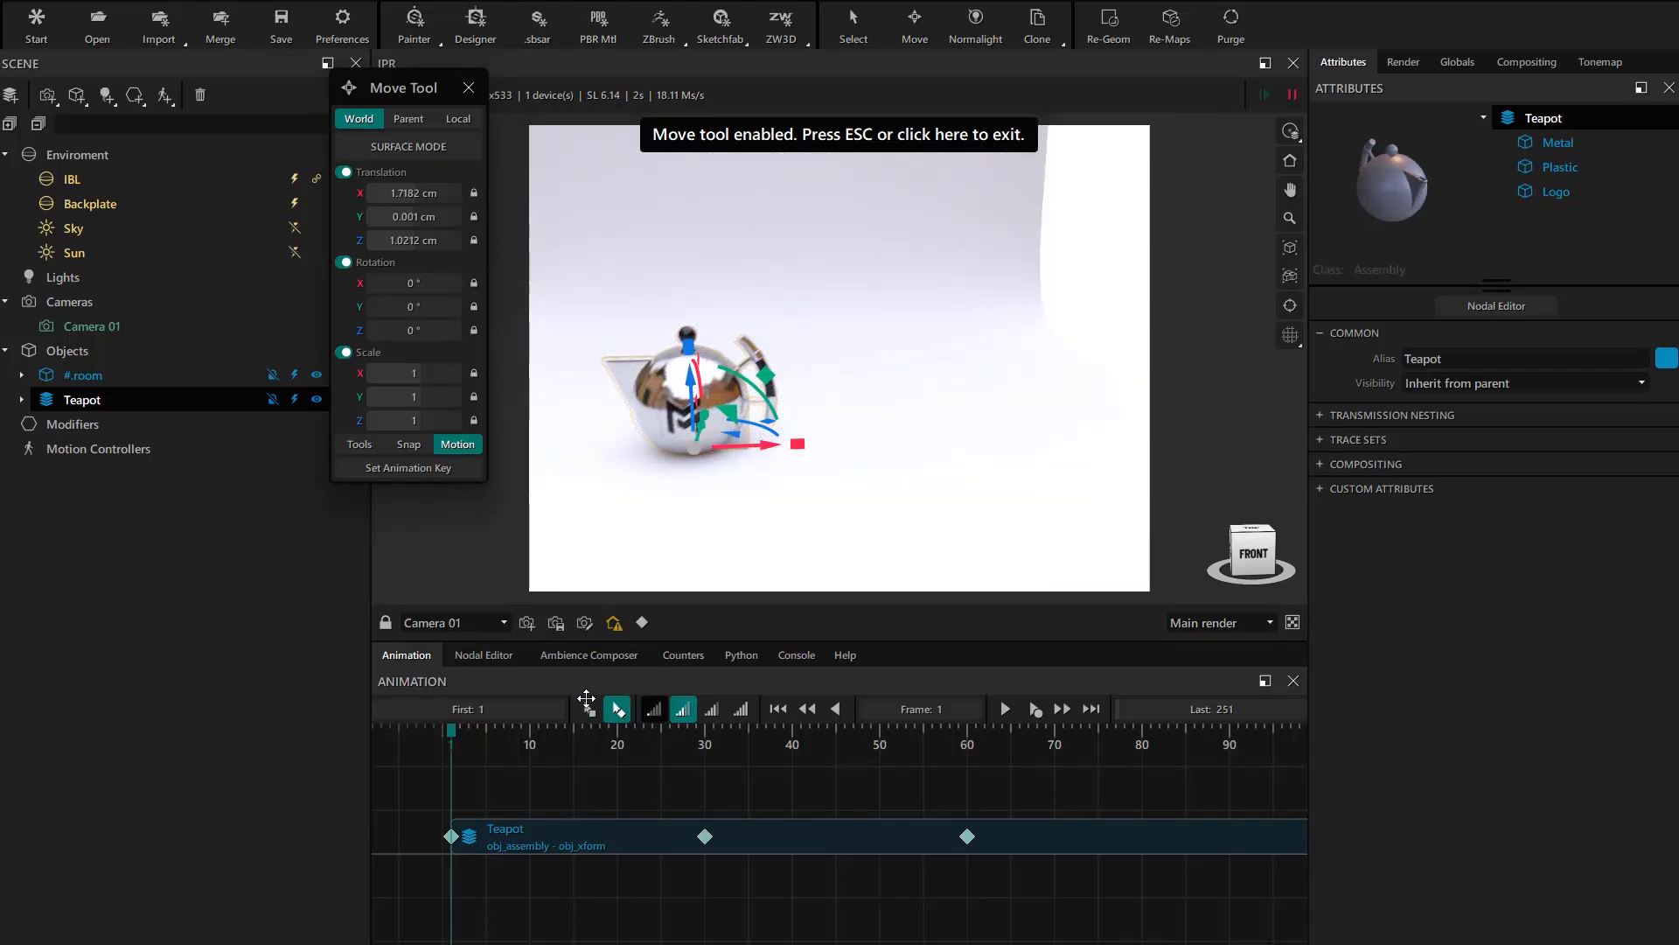
right_click(707, 835)
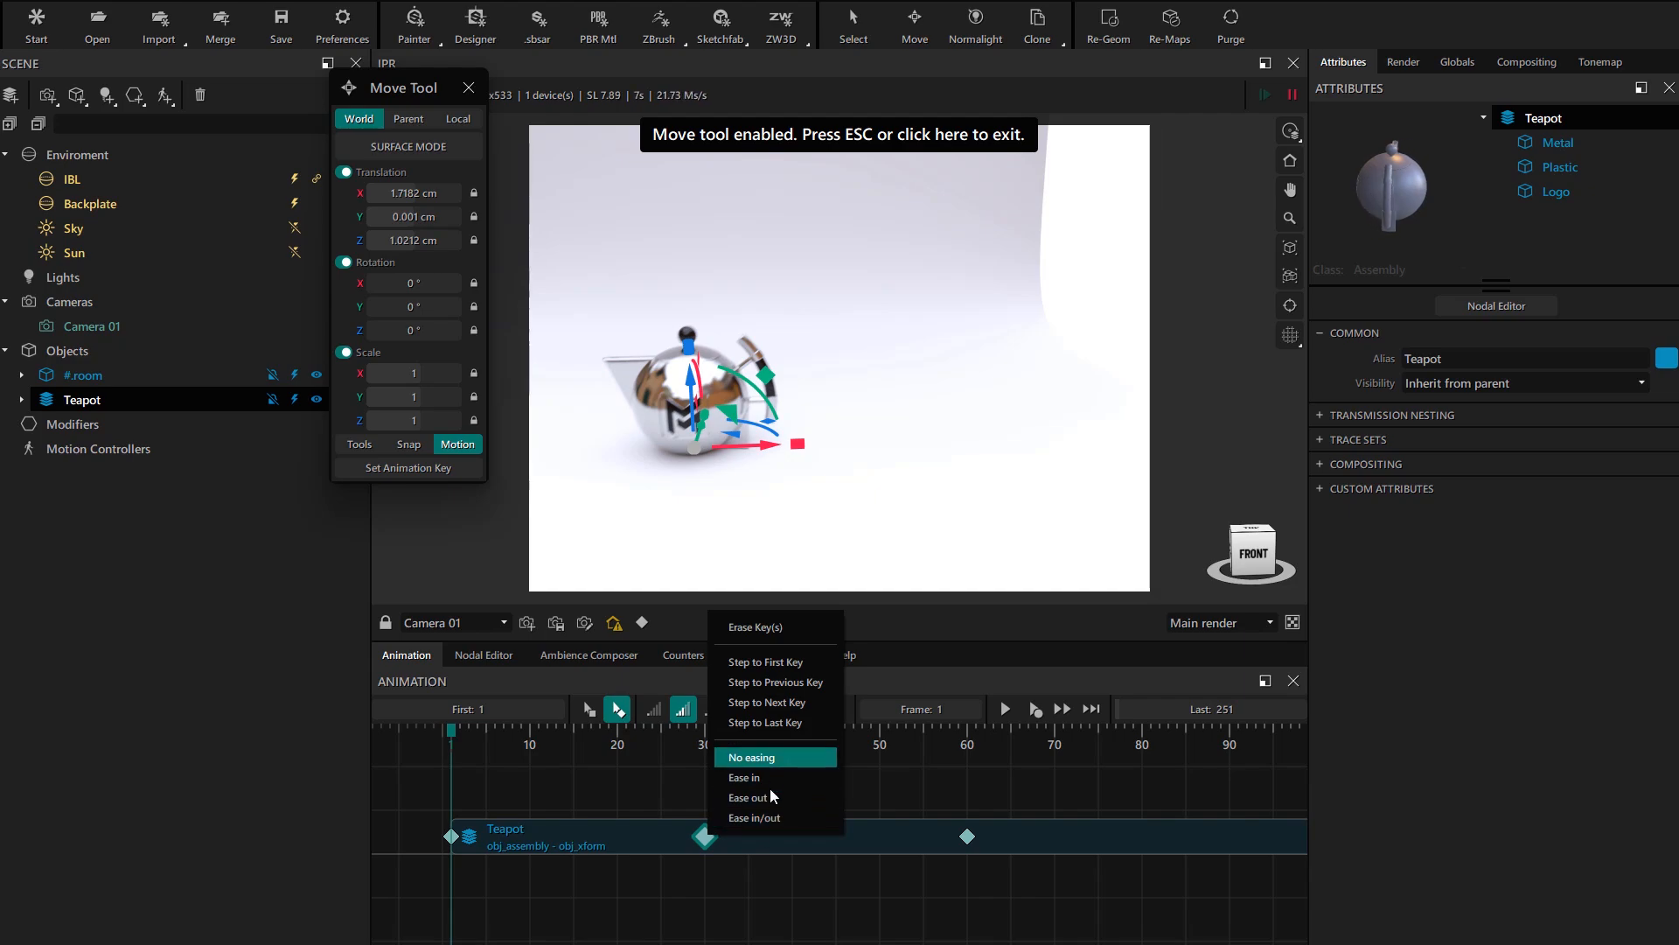
click(746, 818)
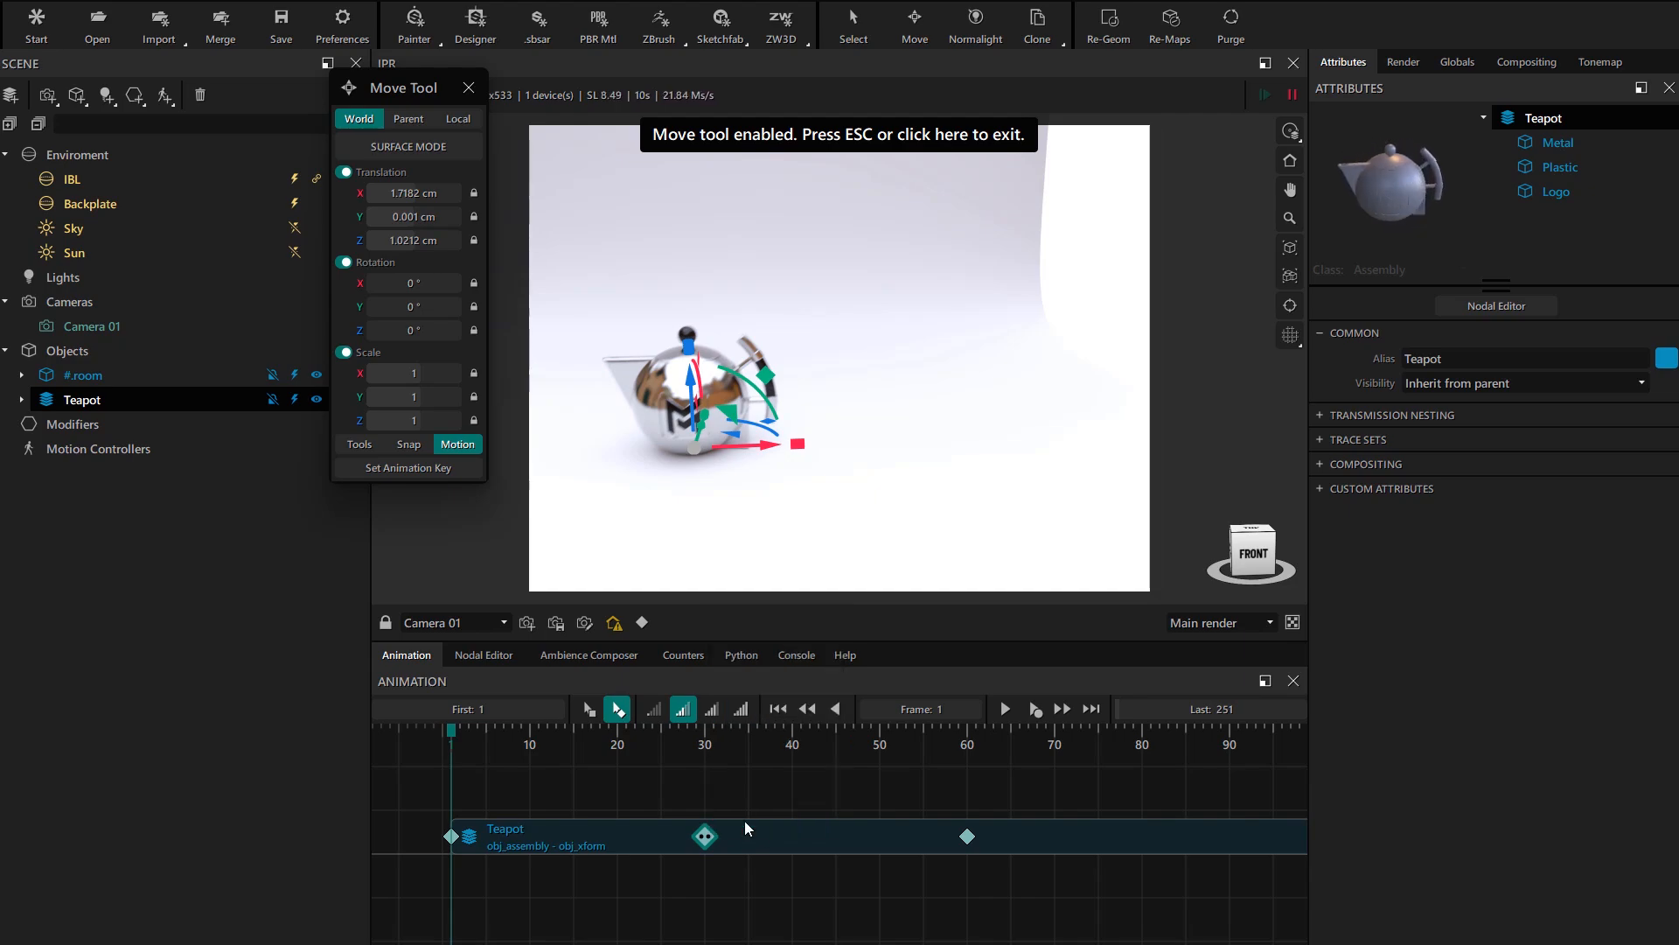
drag(452, 742, 448, 779)
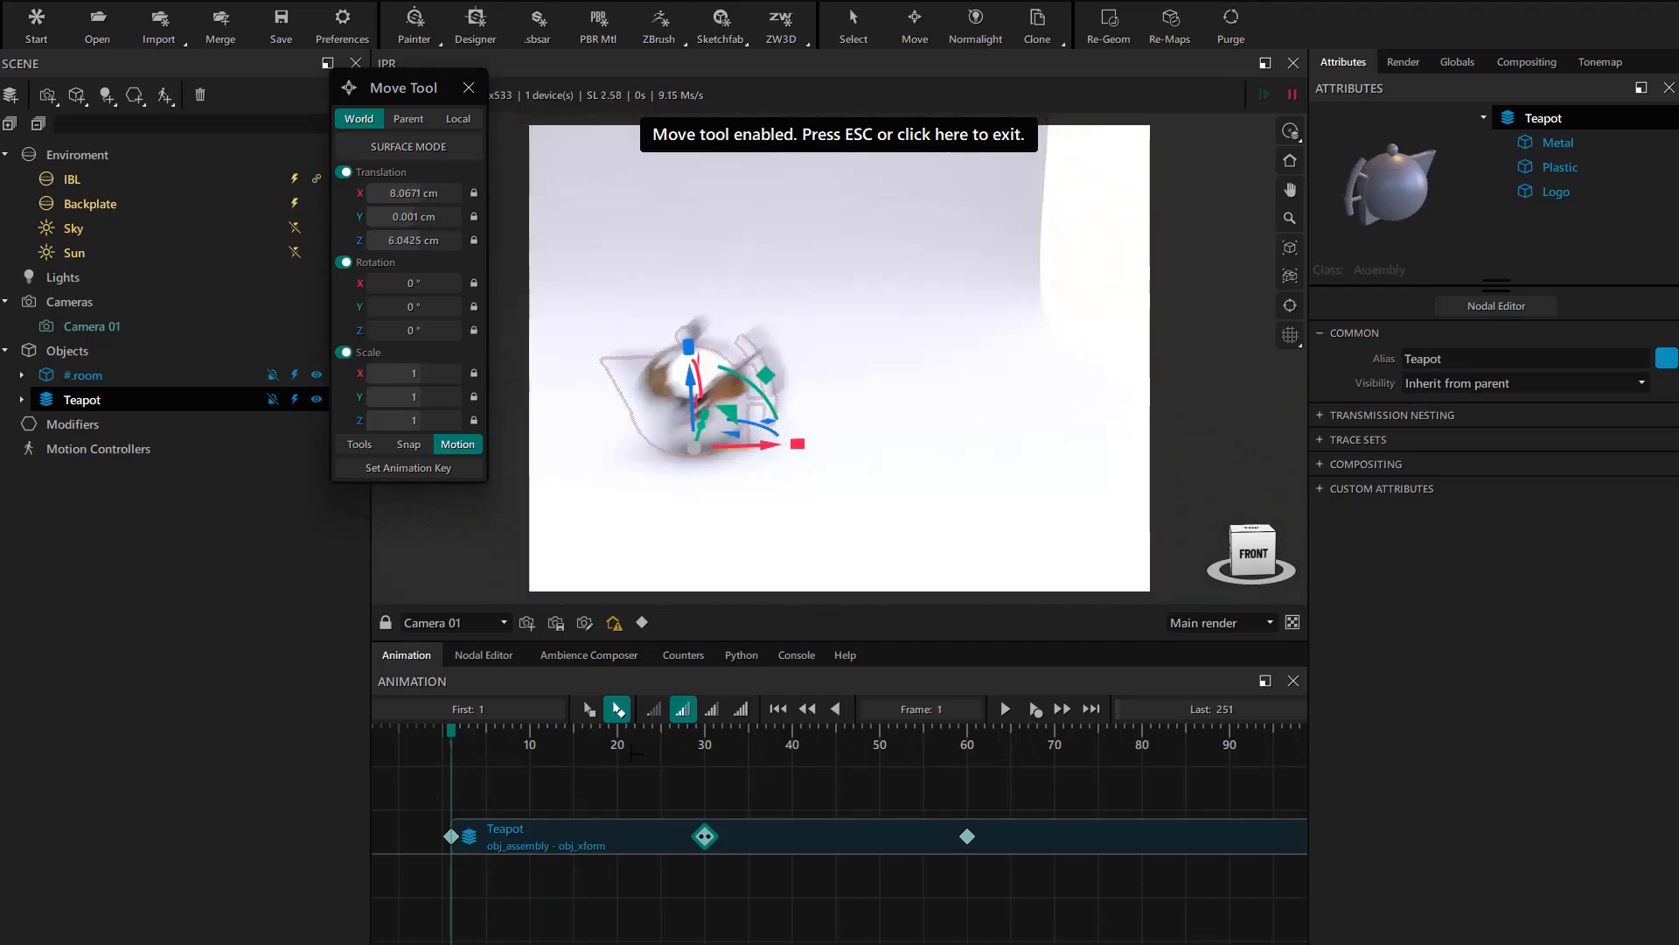
Set the animation's last frame to 60 and play back the Teapot's motion
click(1229, 709)
text(60)
key(Return)
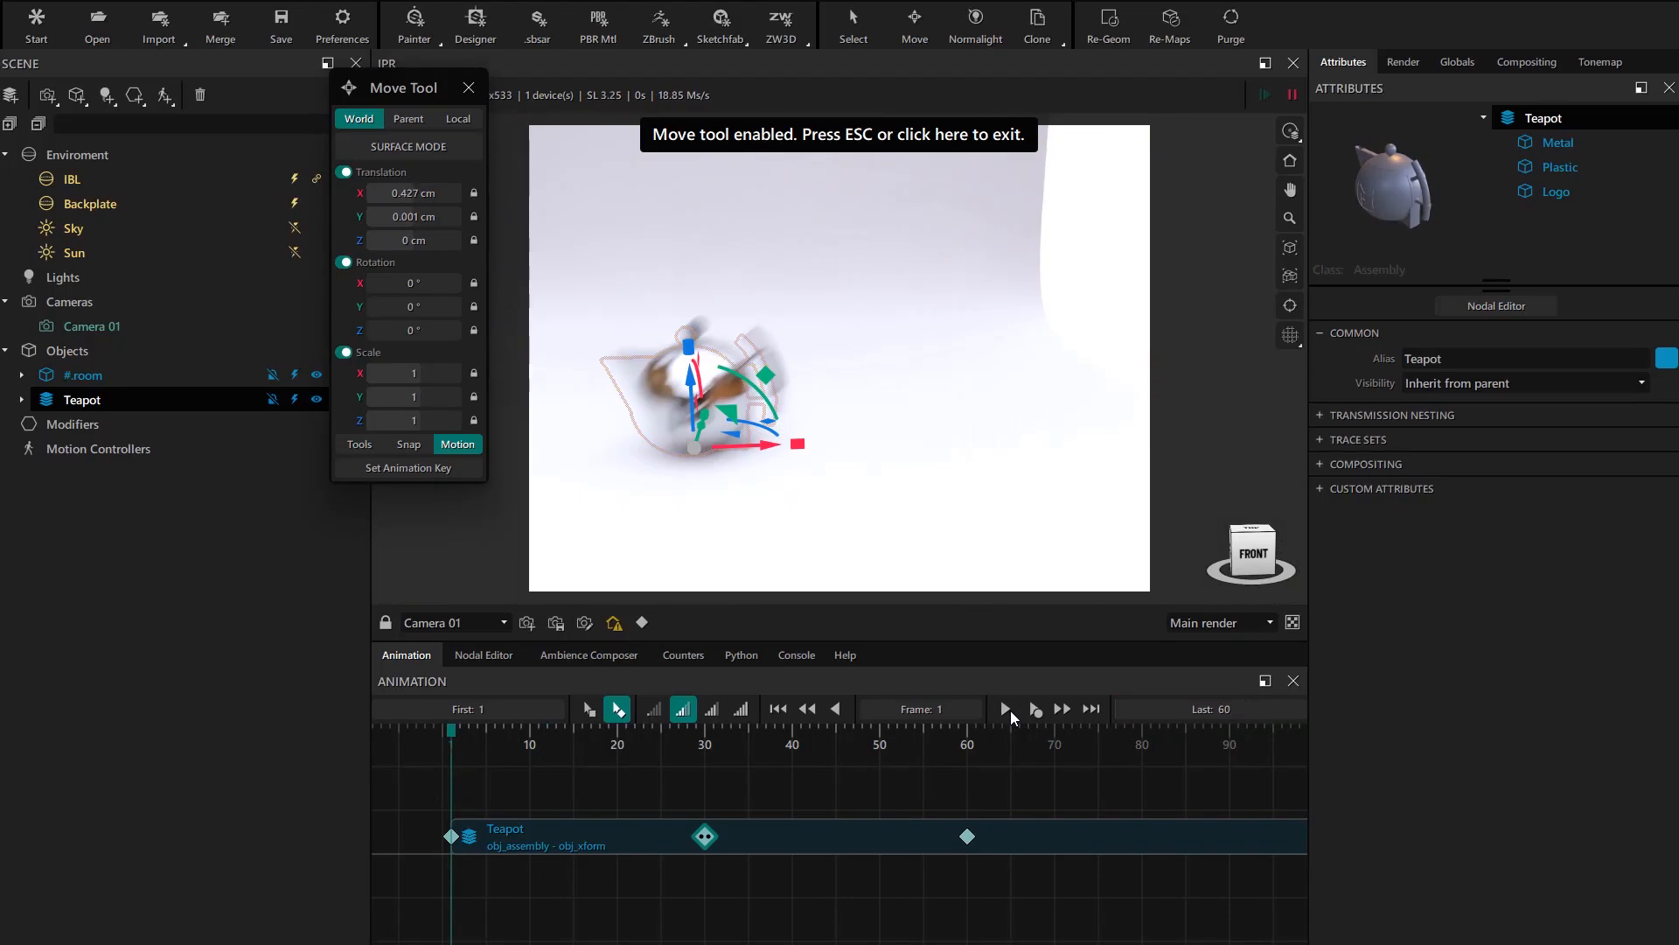
click(1007, 709)
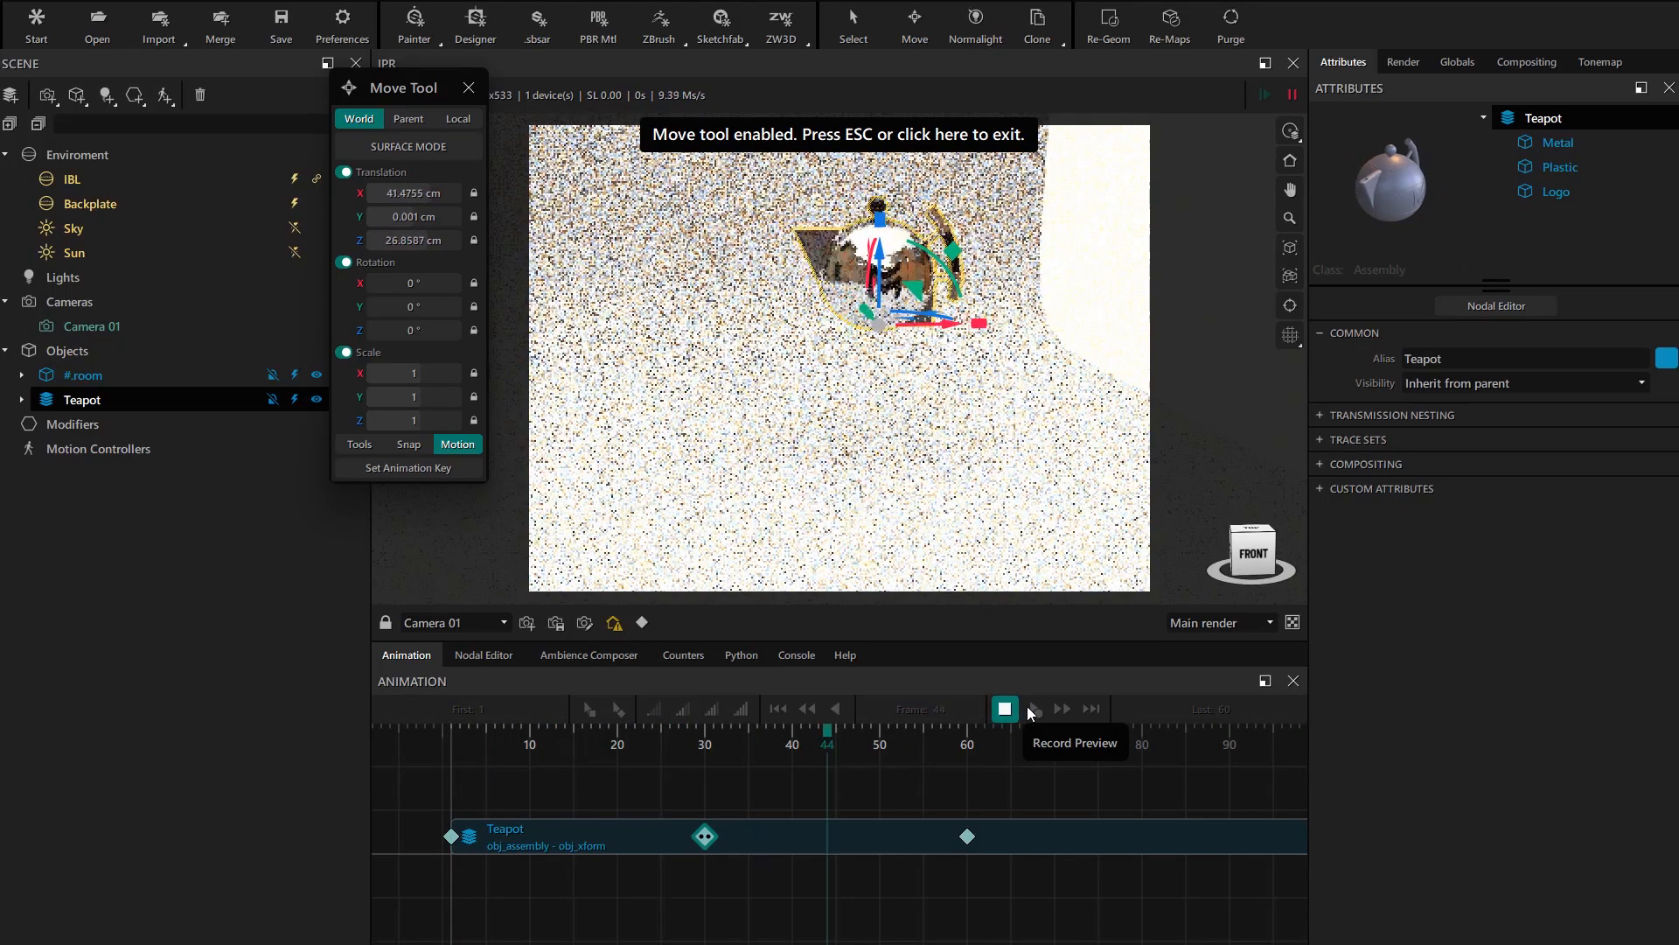
click(1005, 709)
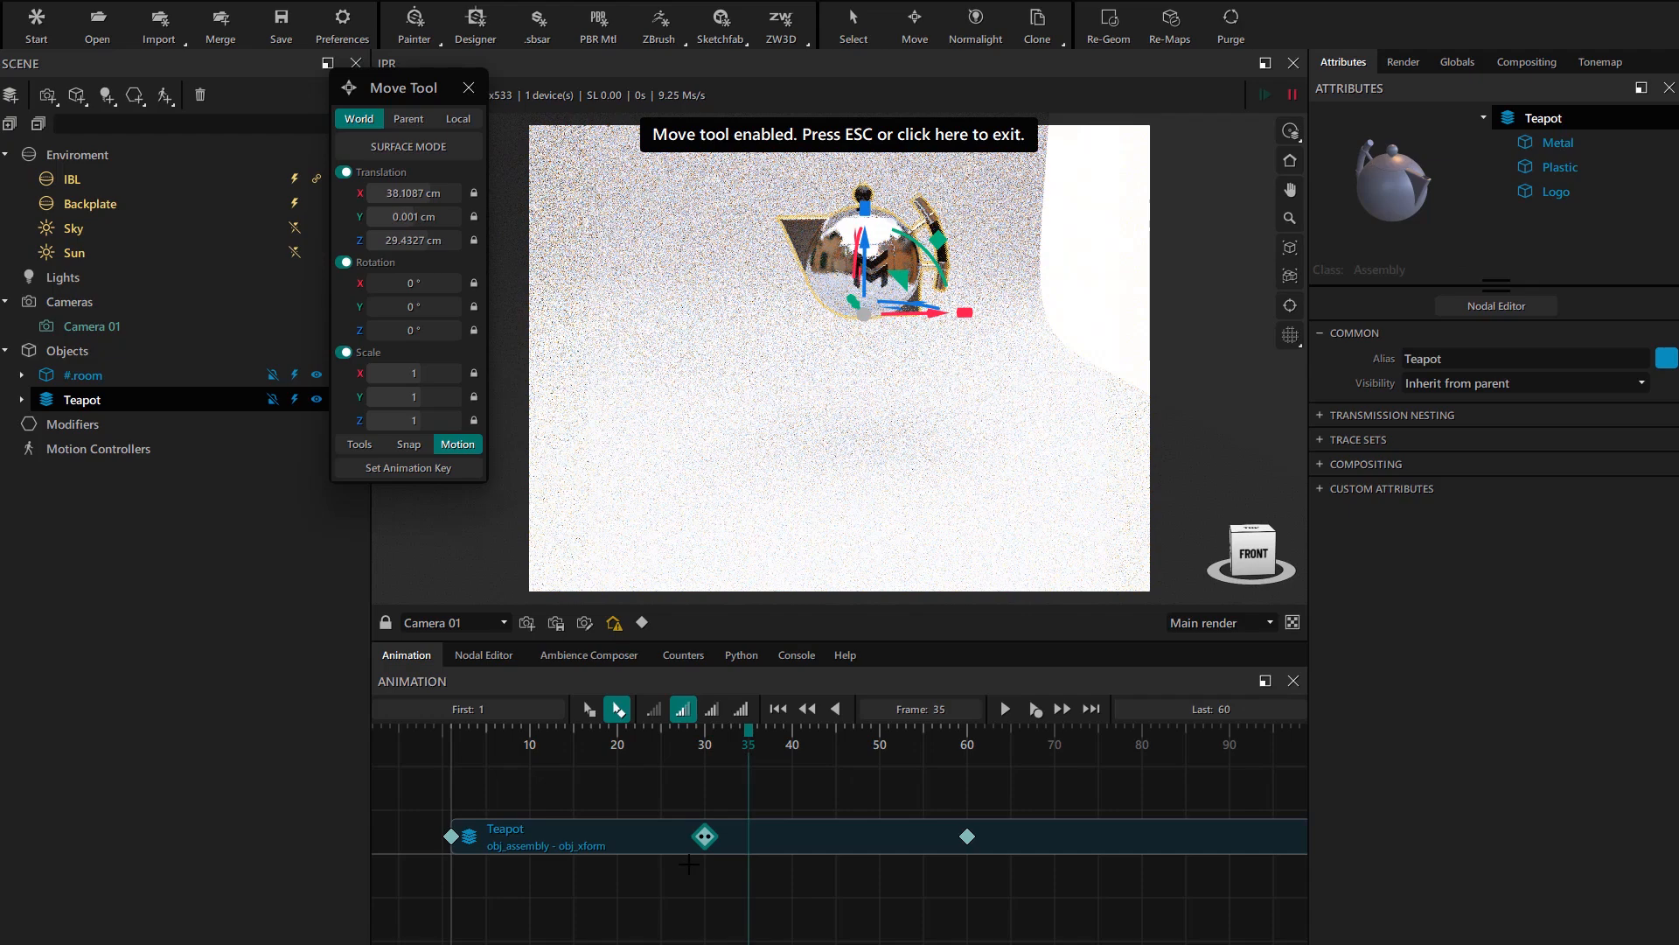
Apply Ease out to the Teapot's key at frame 1 and Ease in to the key at frame 60, and play back the animation
right_click(452, 835)
click(534, 798)
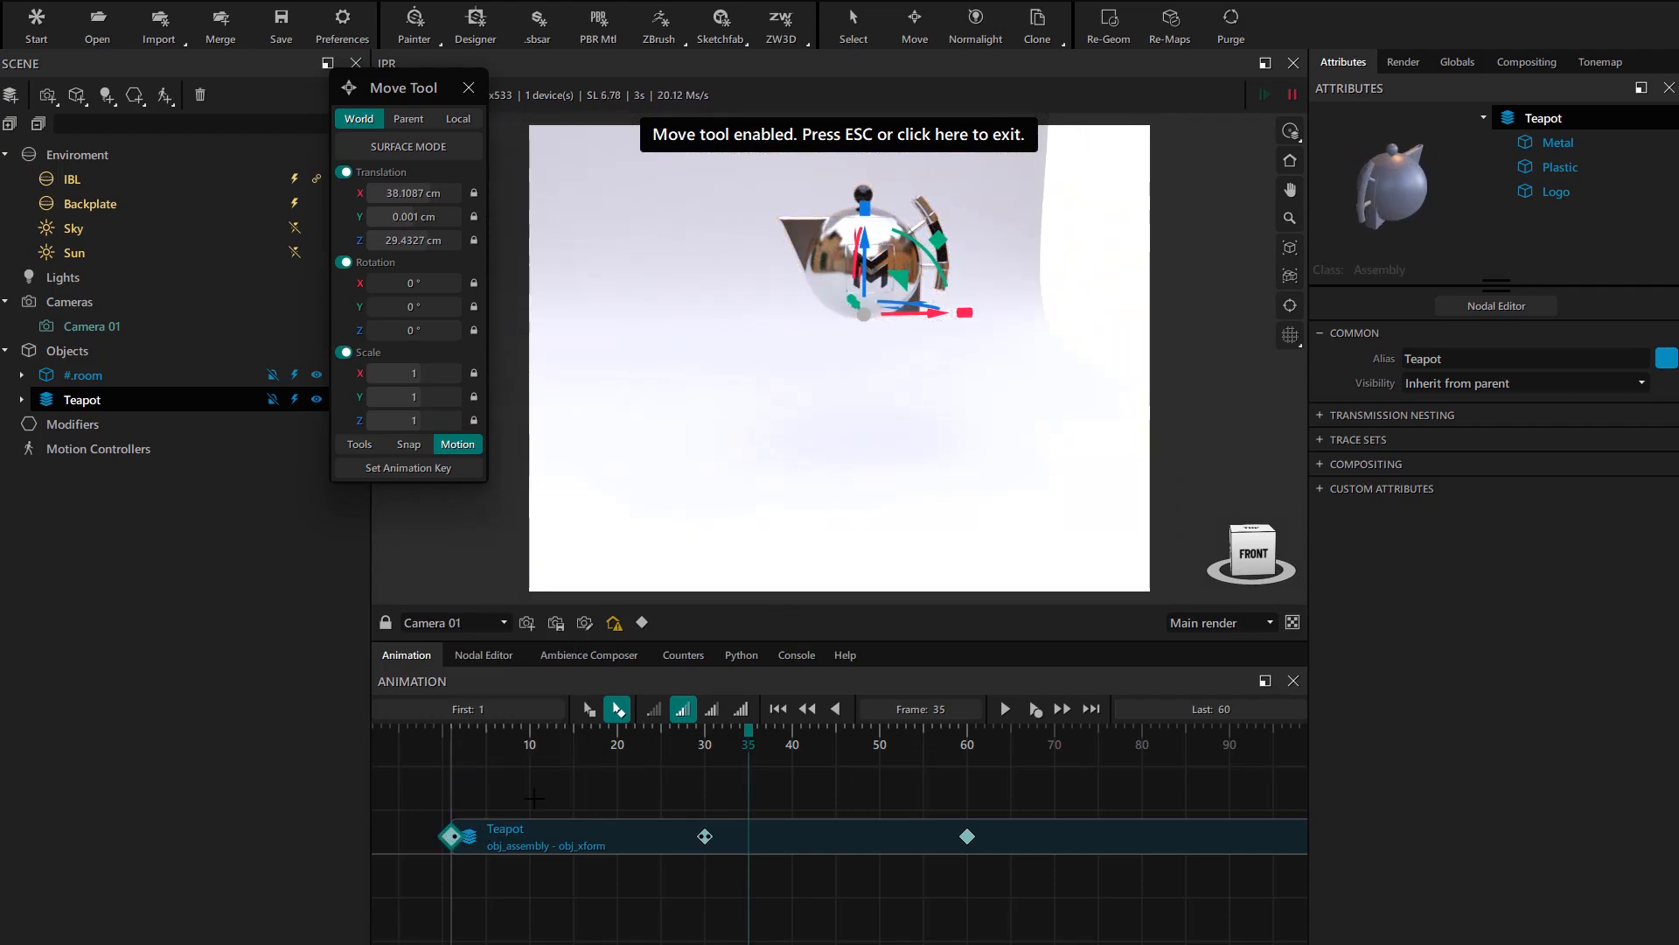
right_click(966, 833)
click(1049, 792)
drag(744, 733, 452, 733)
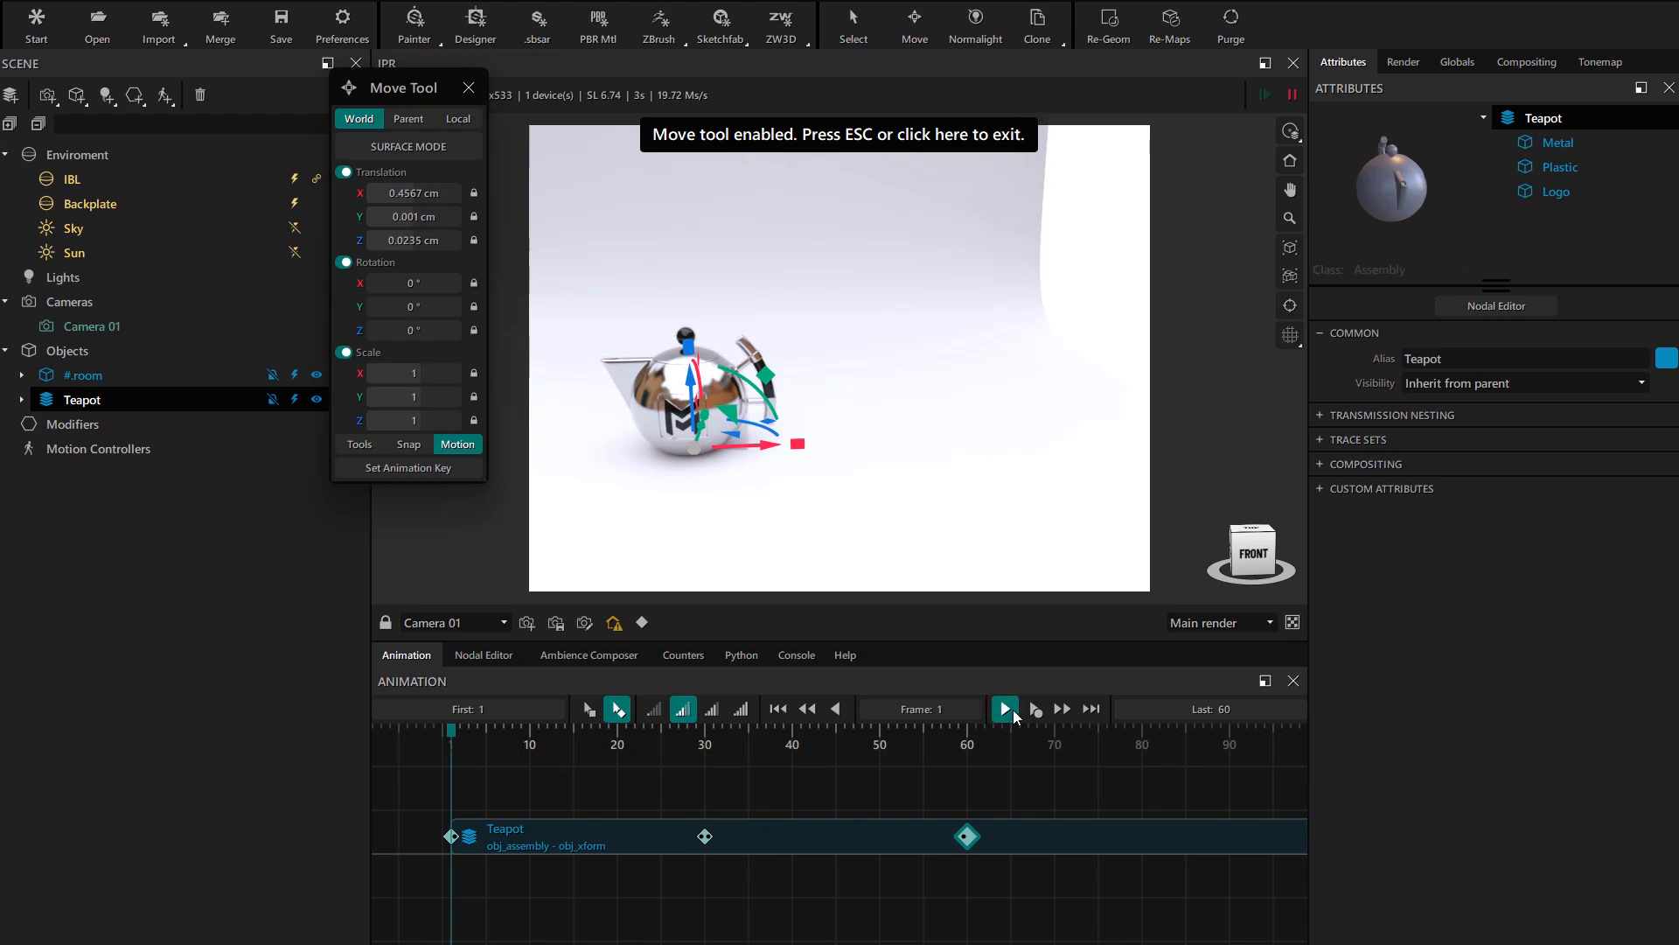
click(1013, 710)
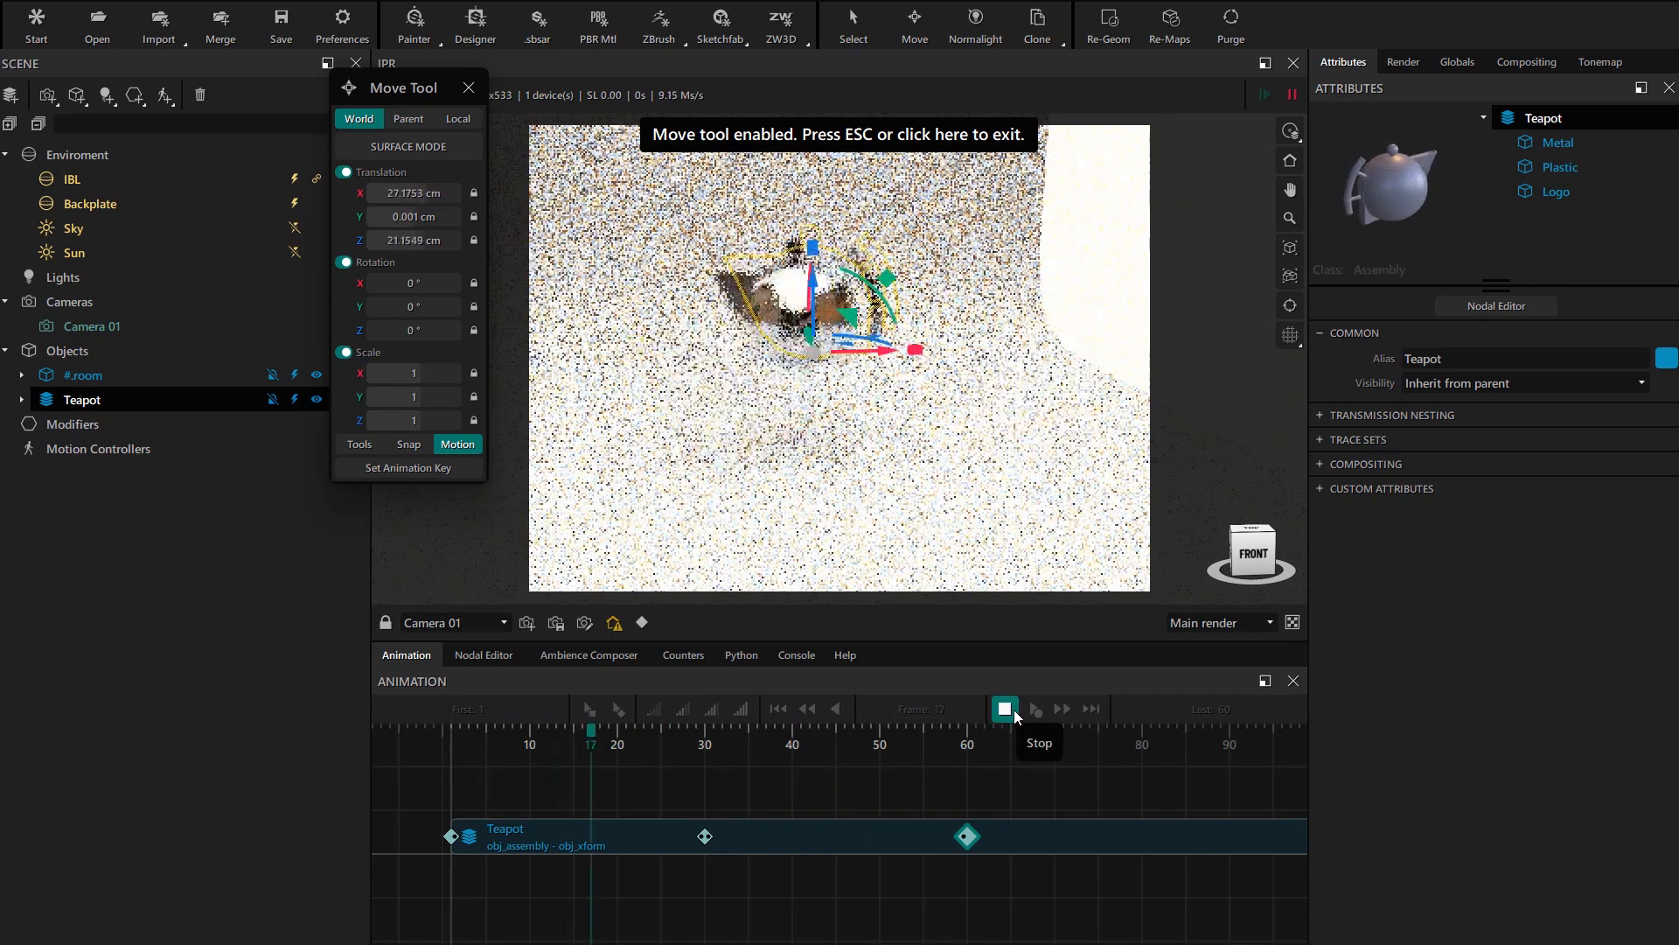
click(1013, 710)
Move the Teapot's frame 30 key to frame 25, duplicate it at about frame 37, and scrub back to frame 1
drag(705, 837, 661, 836)
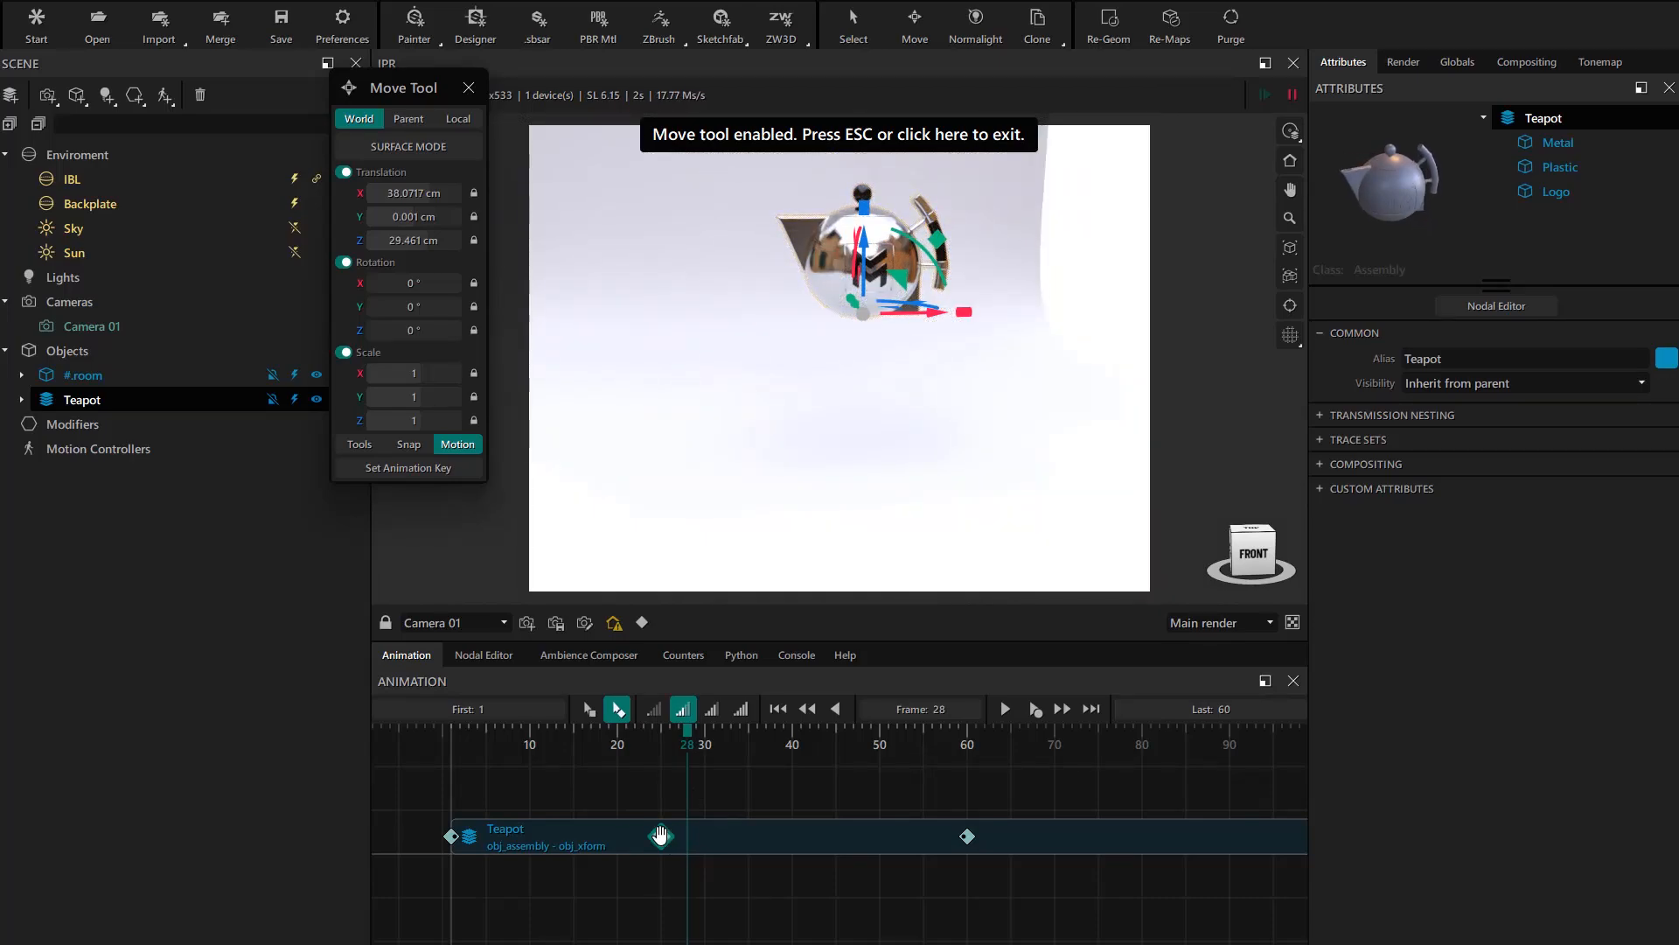
drag(662, 837, 767, 836)
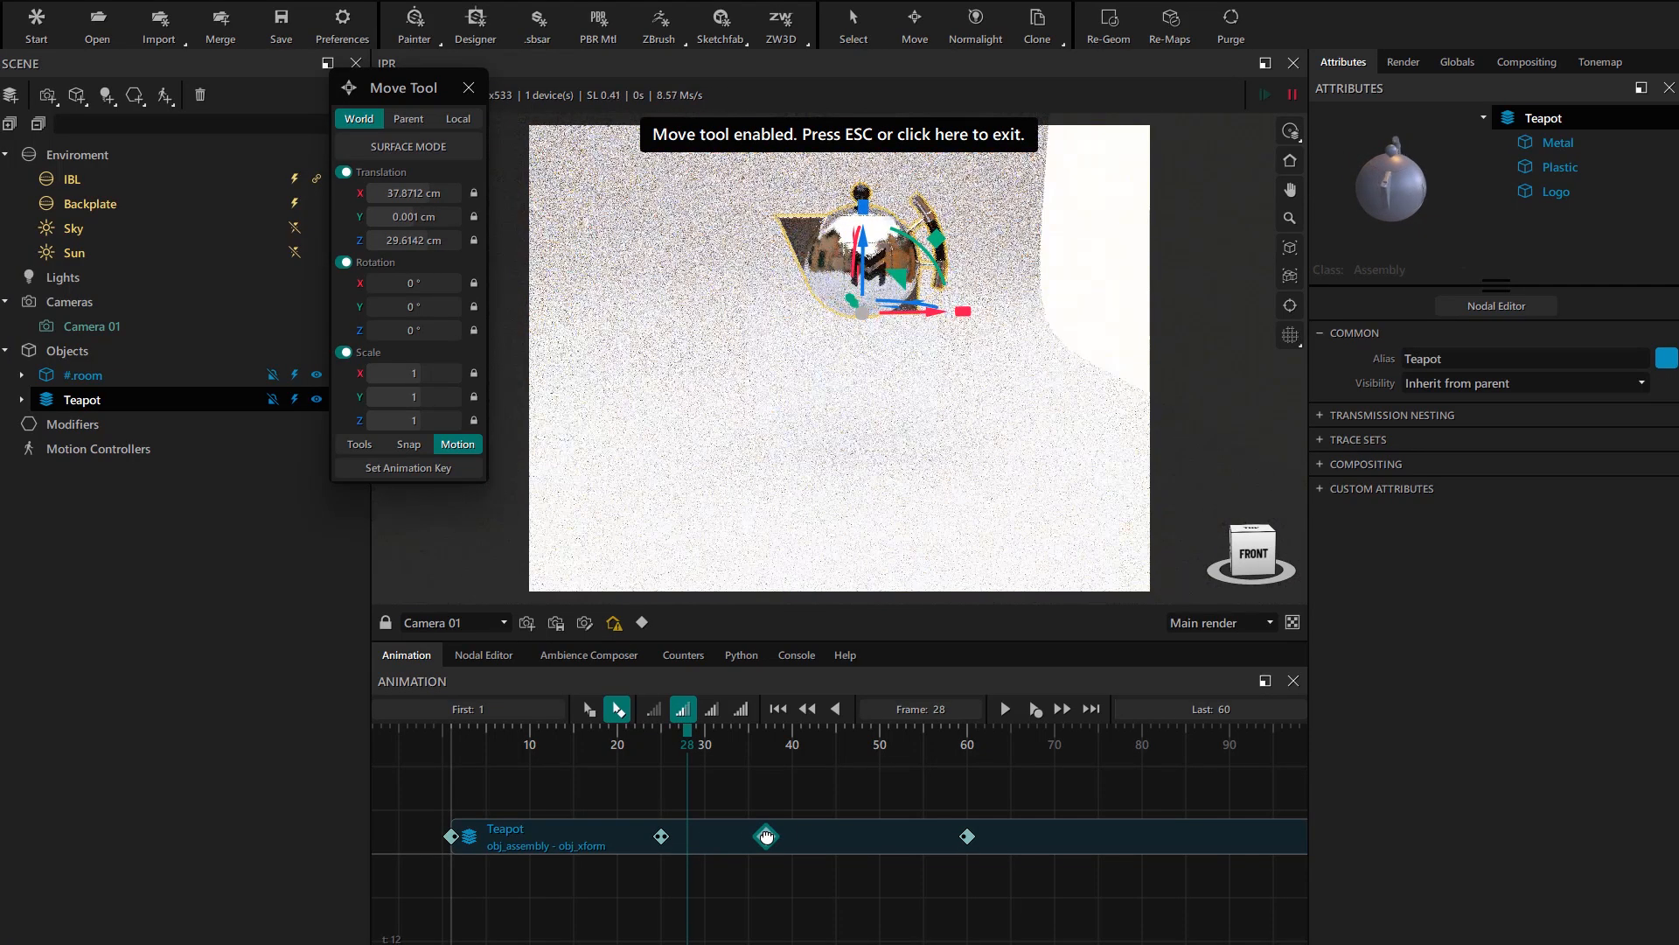
drag(691, 733, 450, 743)
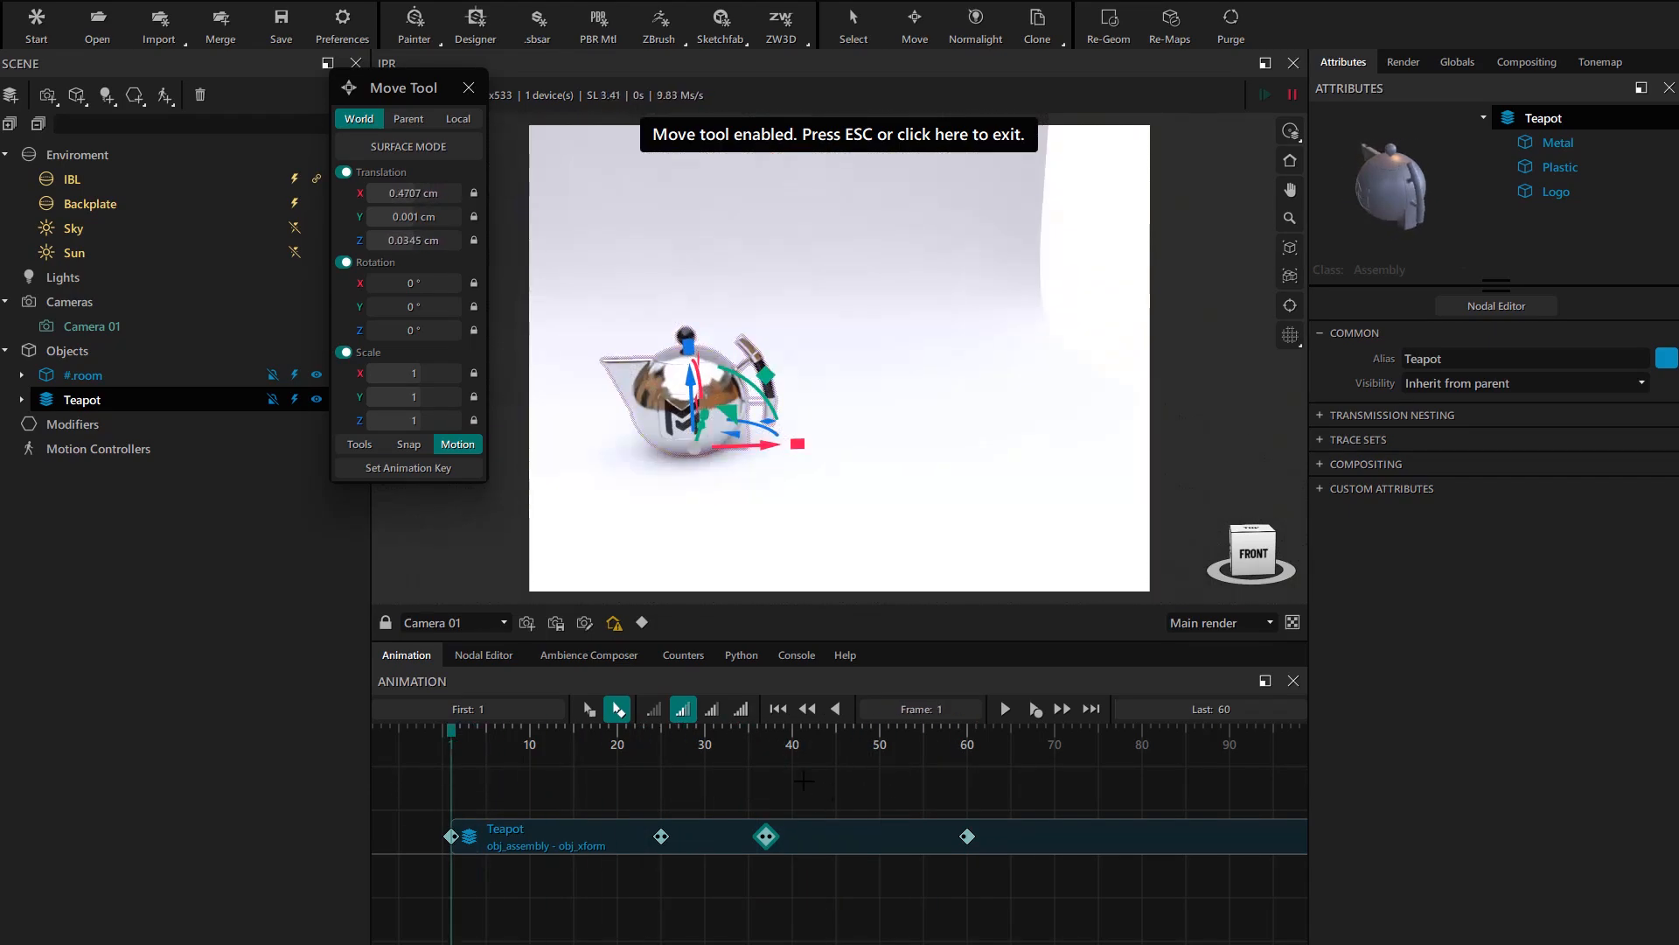
Erase the Teapot's two middle keys between frames 1 and 60, and play back the animation
right_click(662, 836)
click(725, 850)
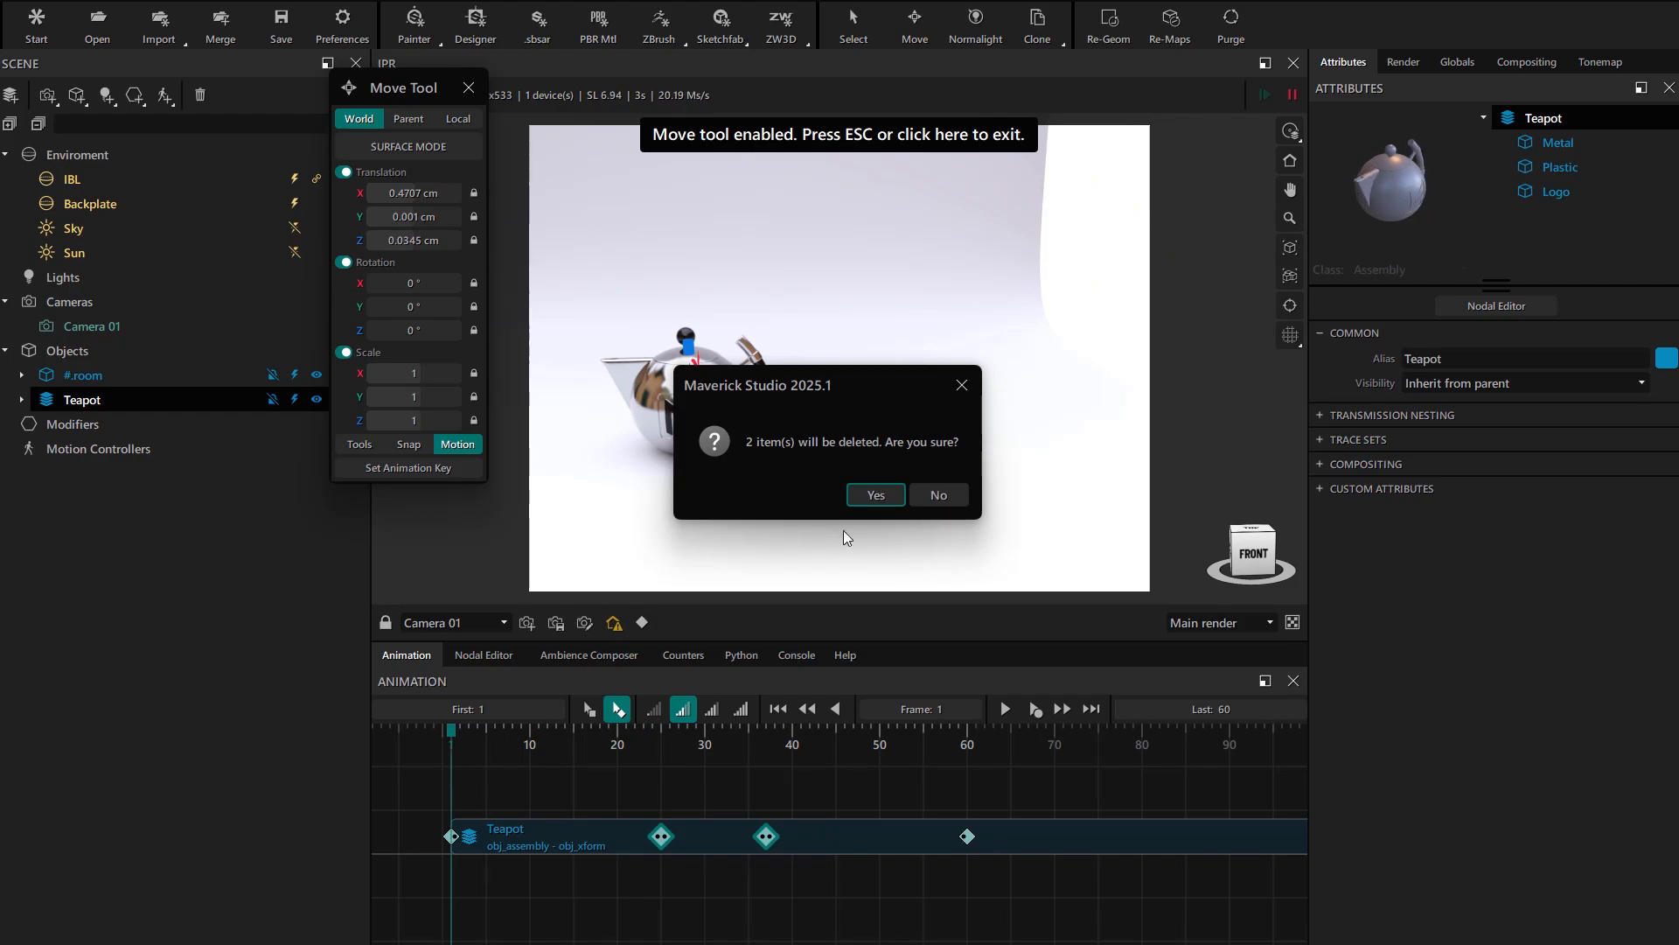
click(865, 495)
click(757, 744)
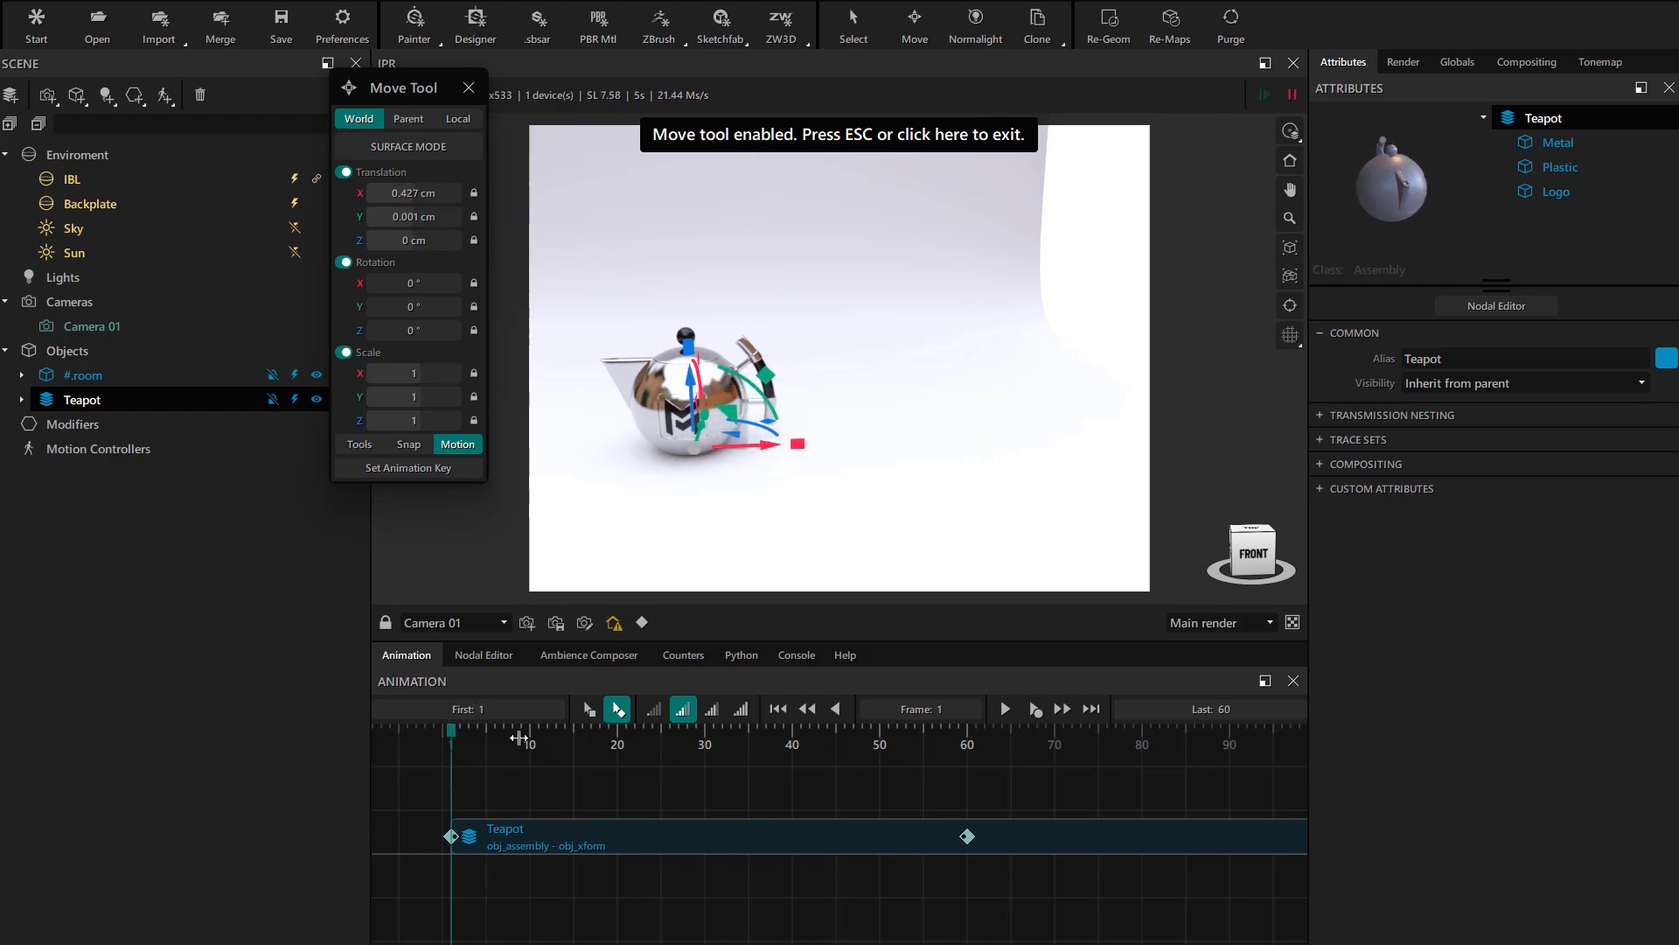
drag(861, 749, 398, 816)
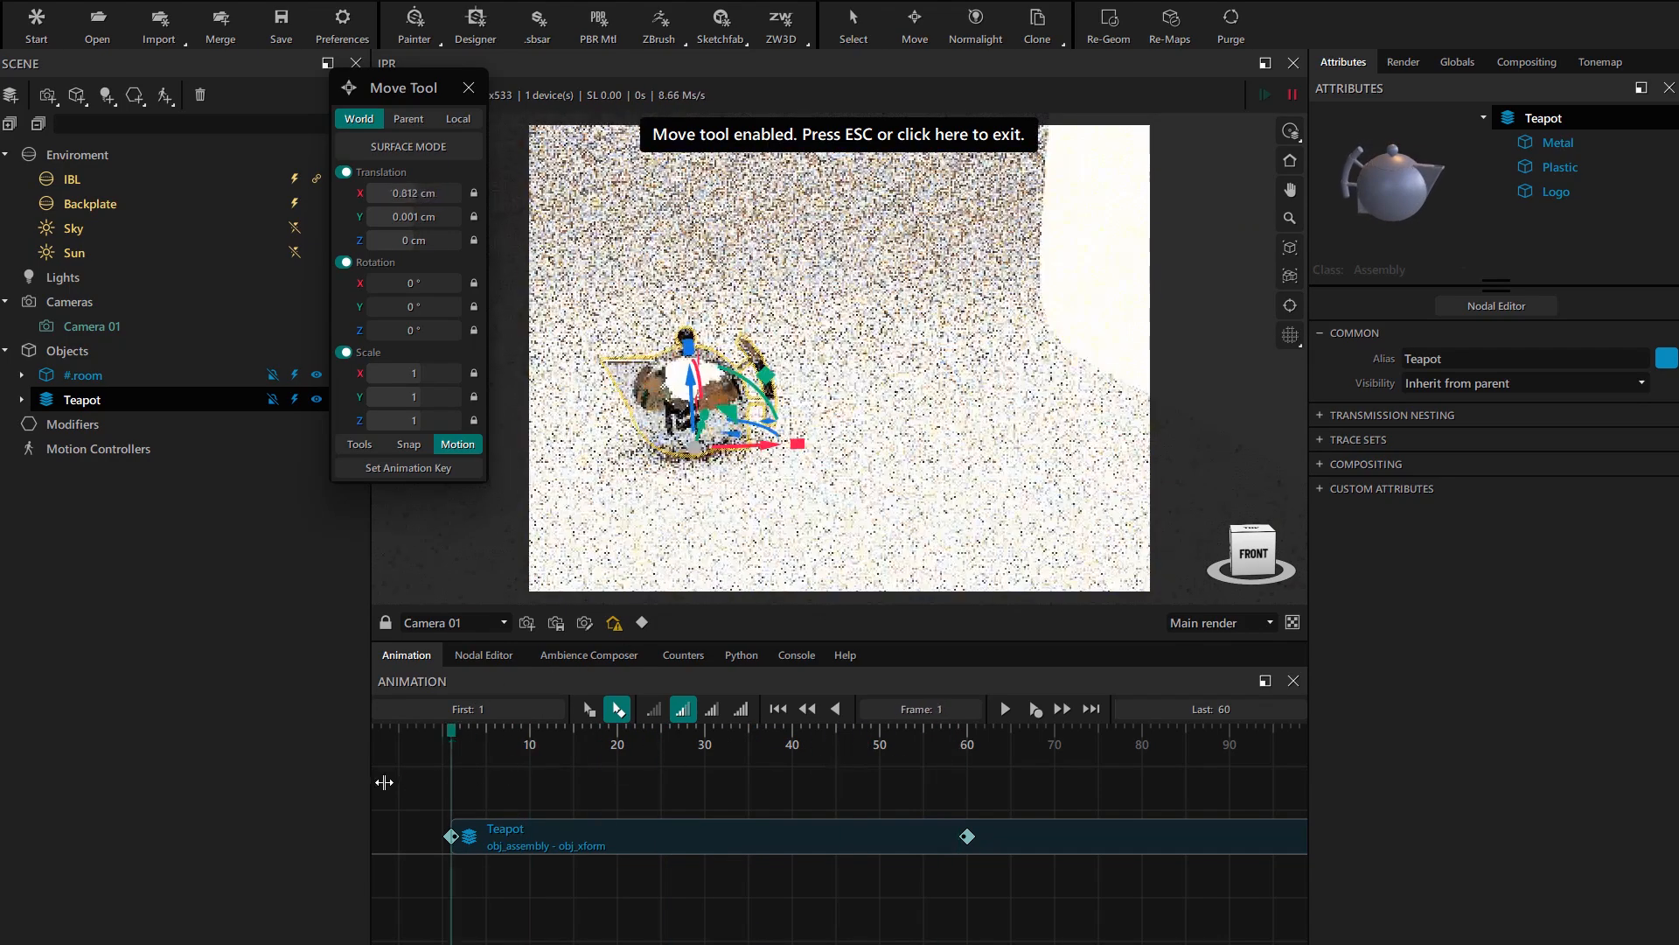
click(1005, 709)
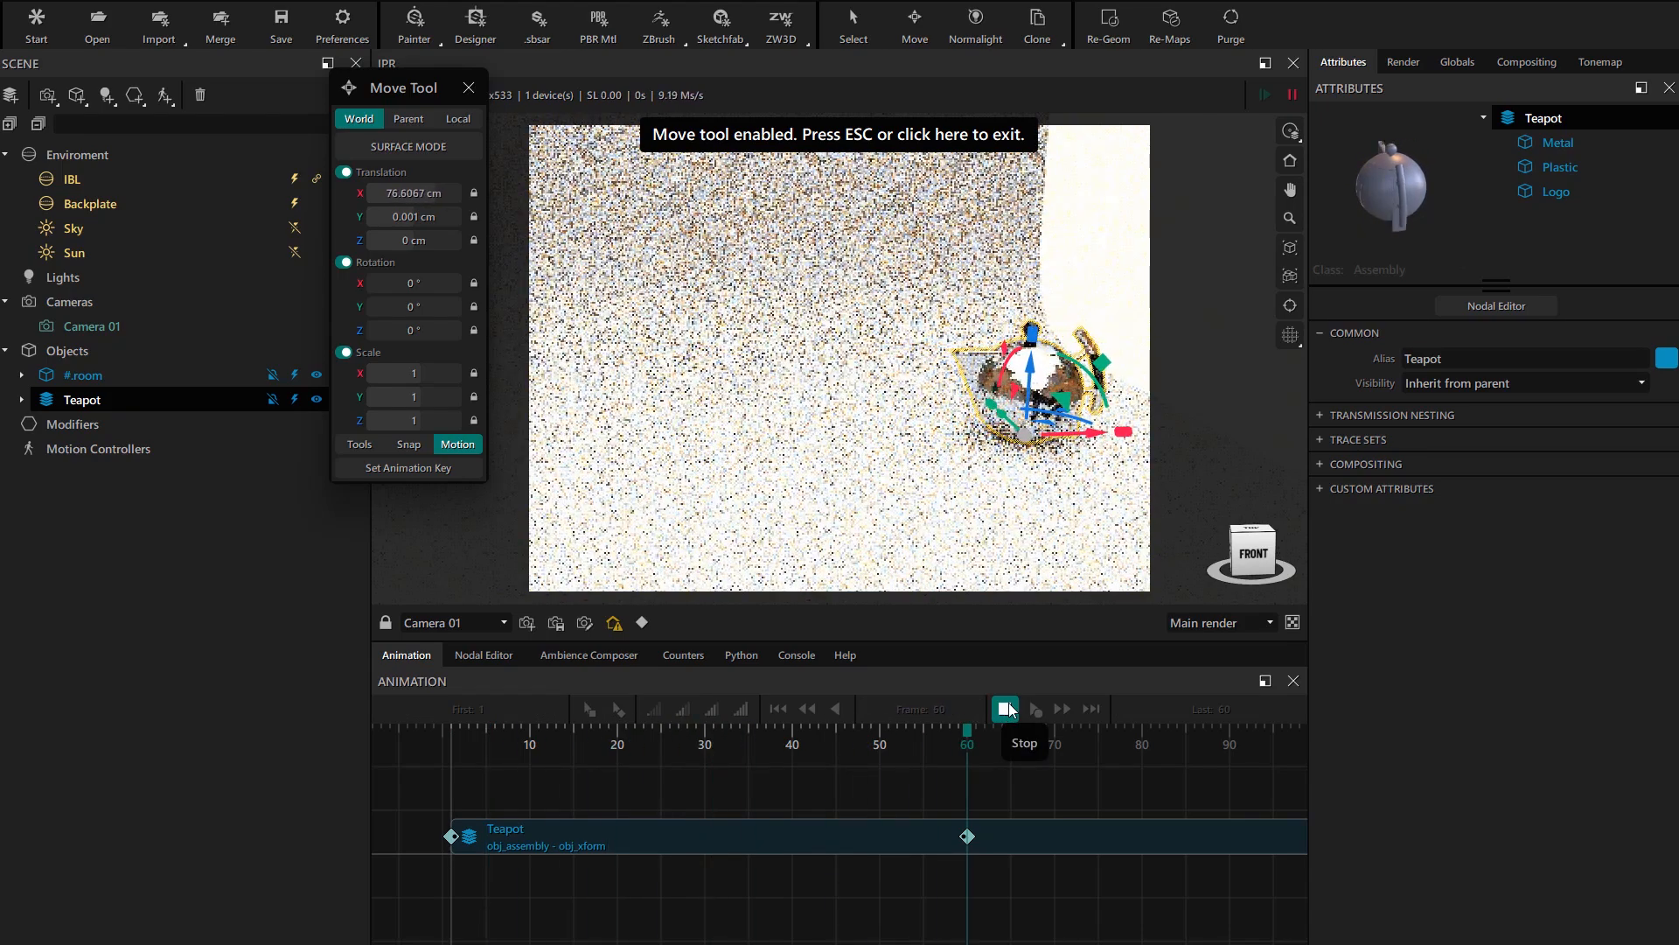
click(1005, 708)
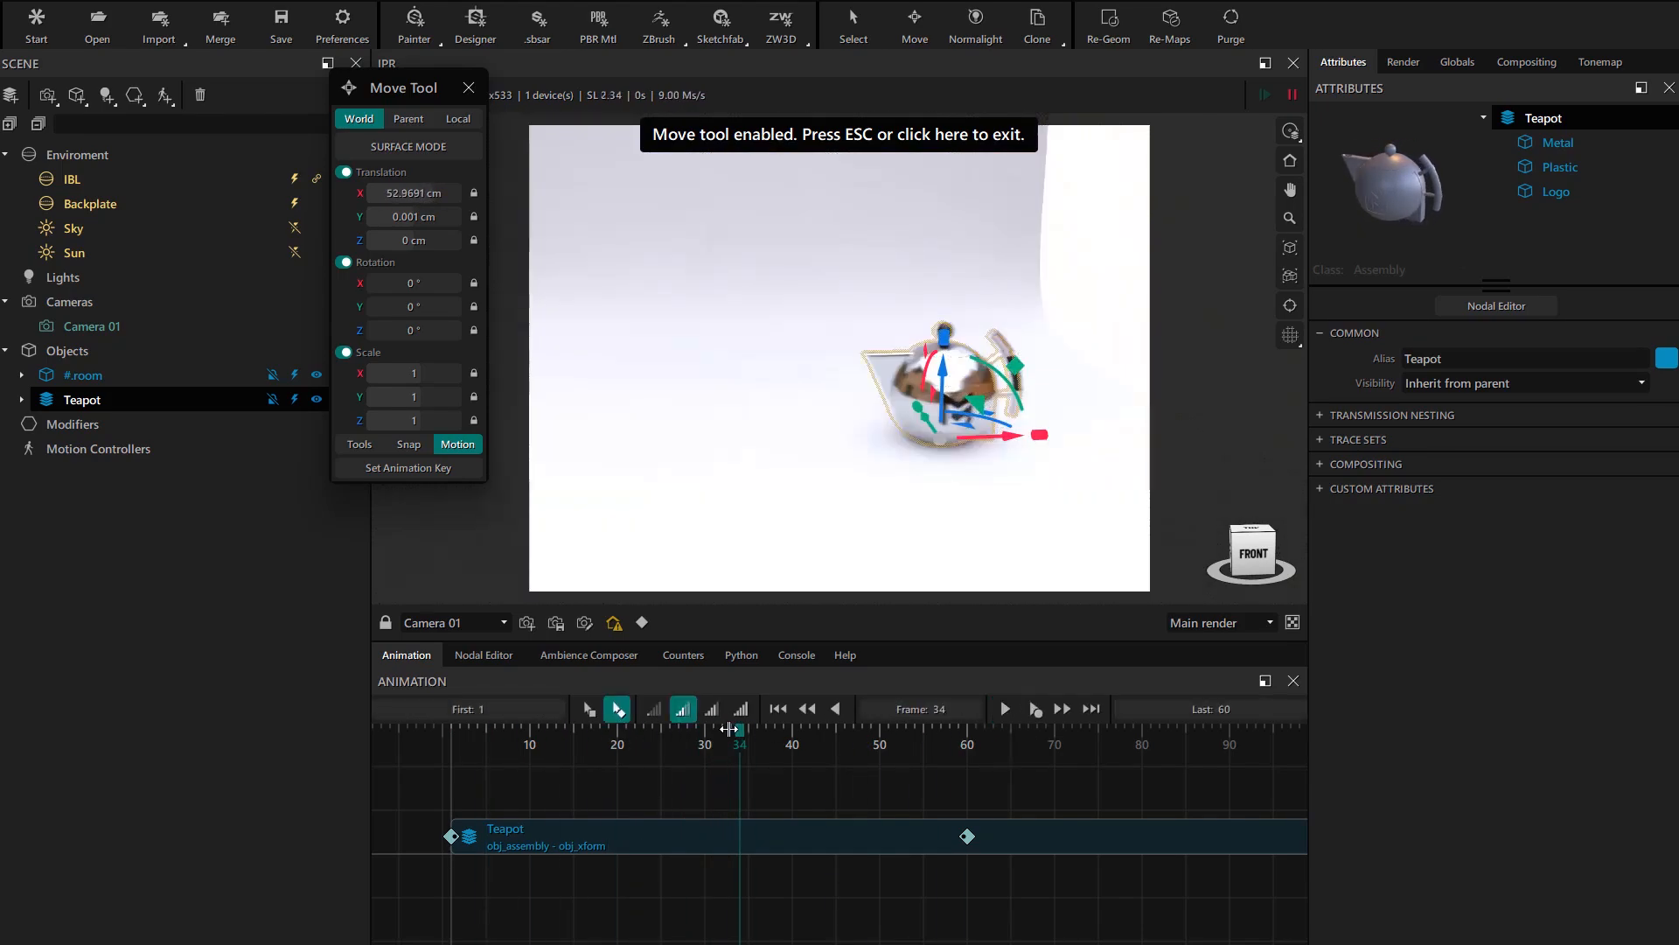
Set an animation key for the Teapot at frame 49 and move its final key from frame 60 to about frame 86
drag(571, 754, 871, 806)
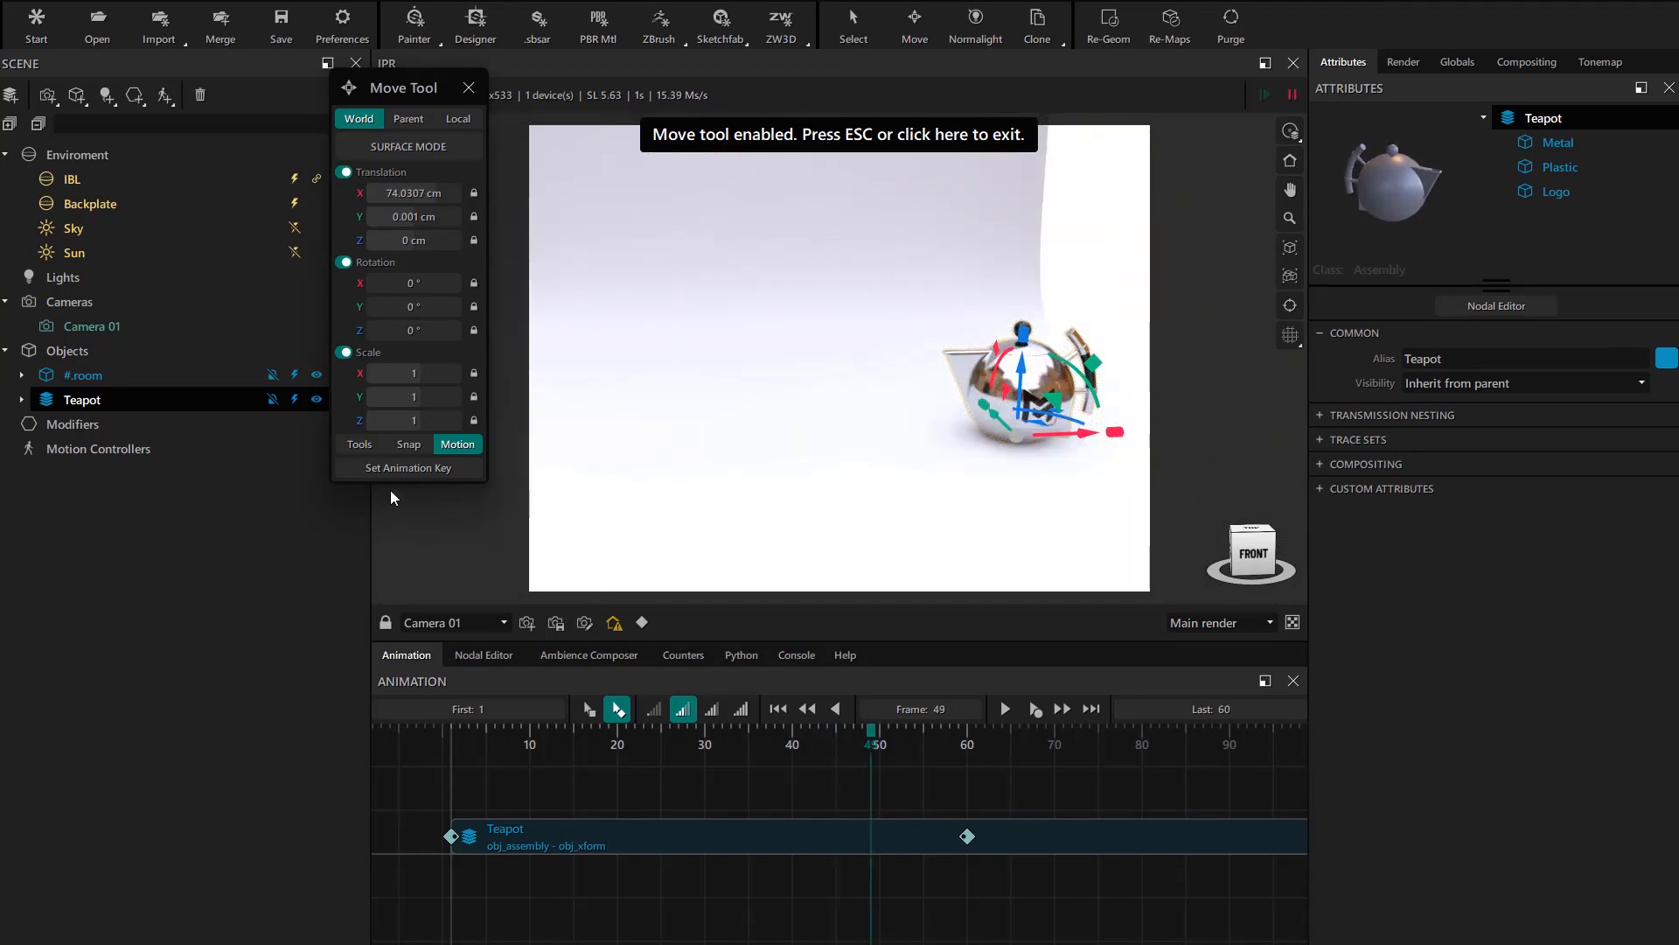
click(378, 469)
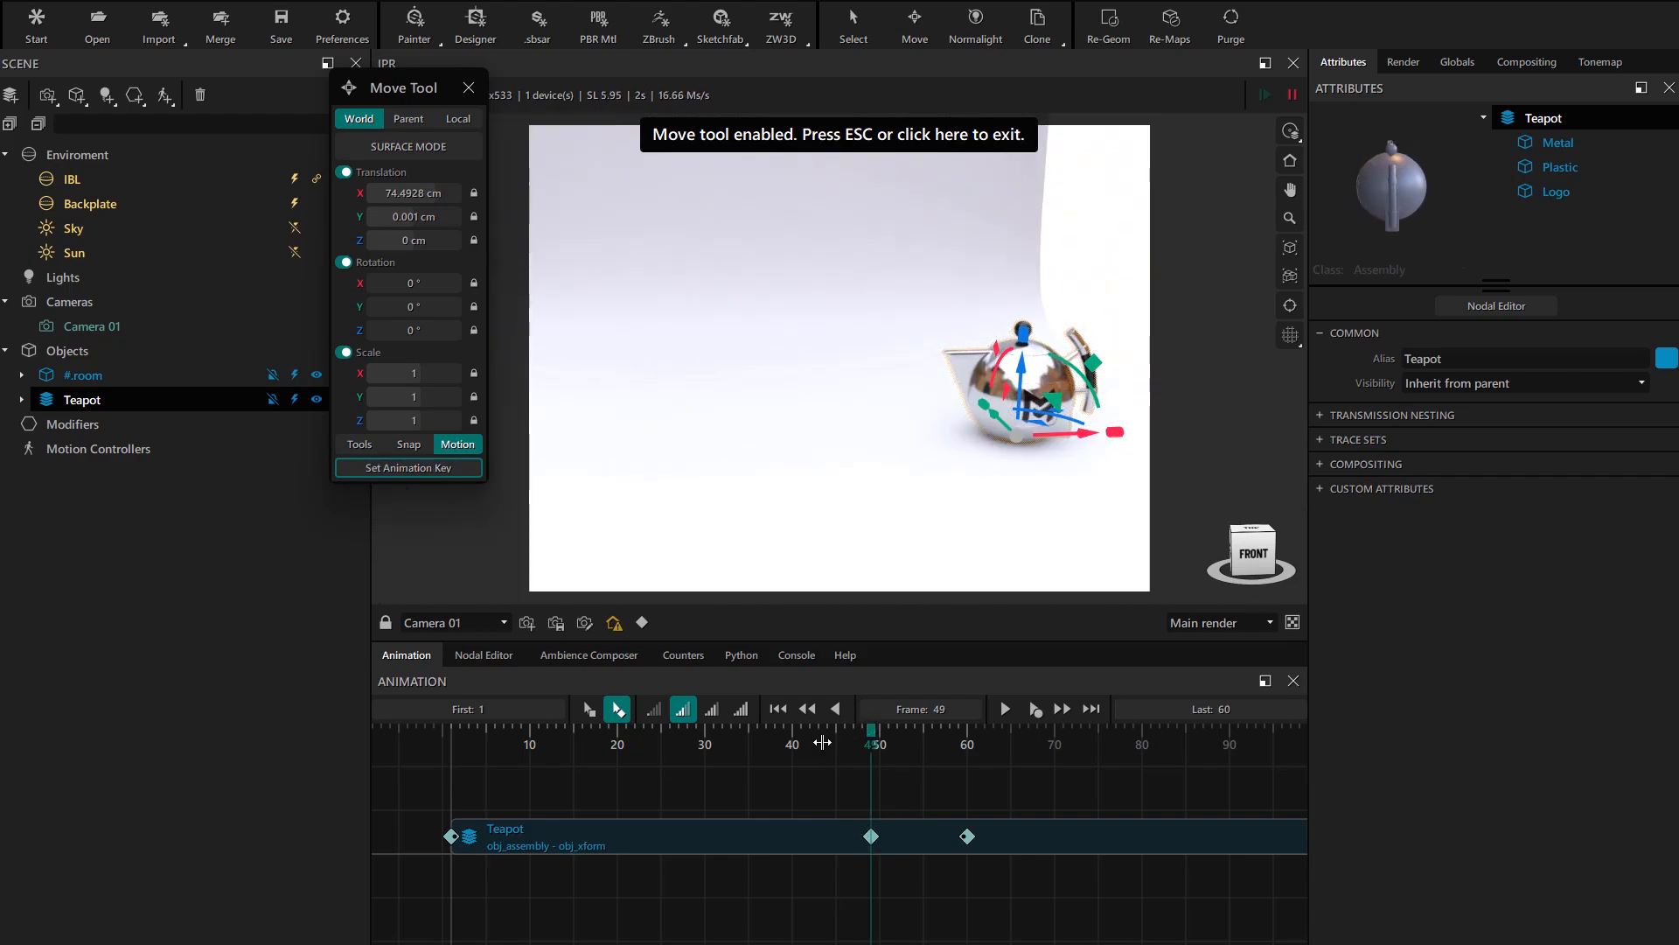
drag(822, 743, 862, 824)
drag(965, 834, 1194, 837)
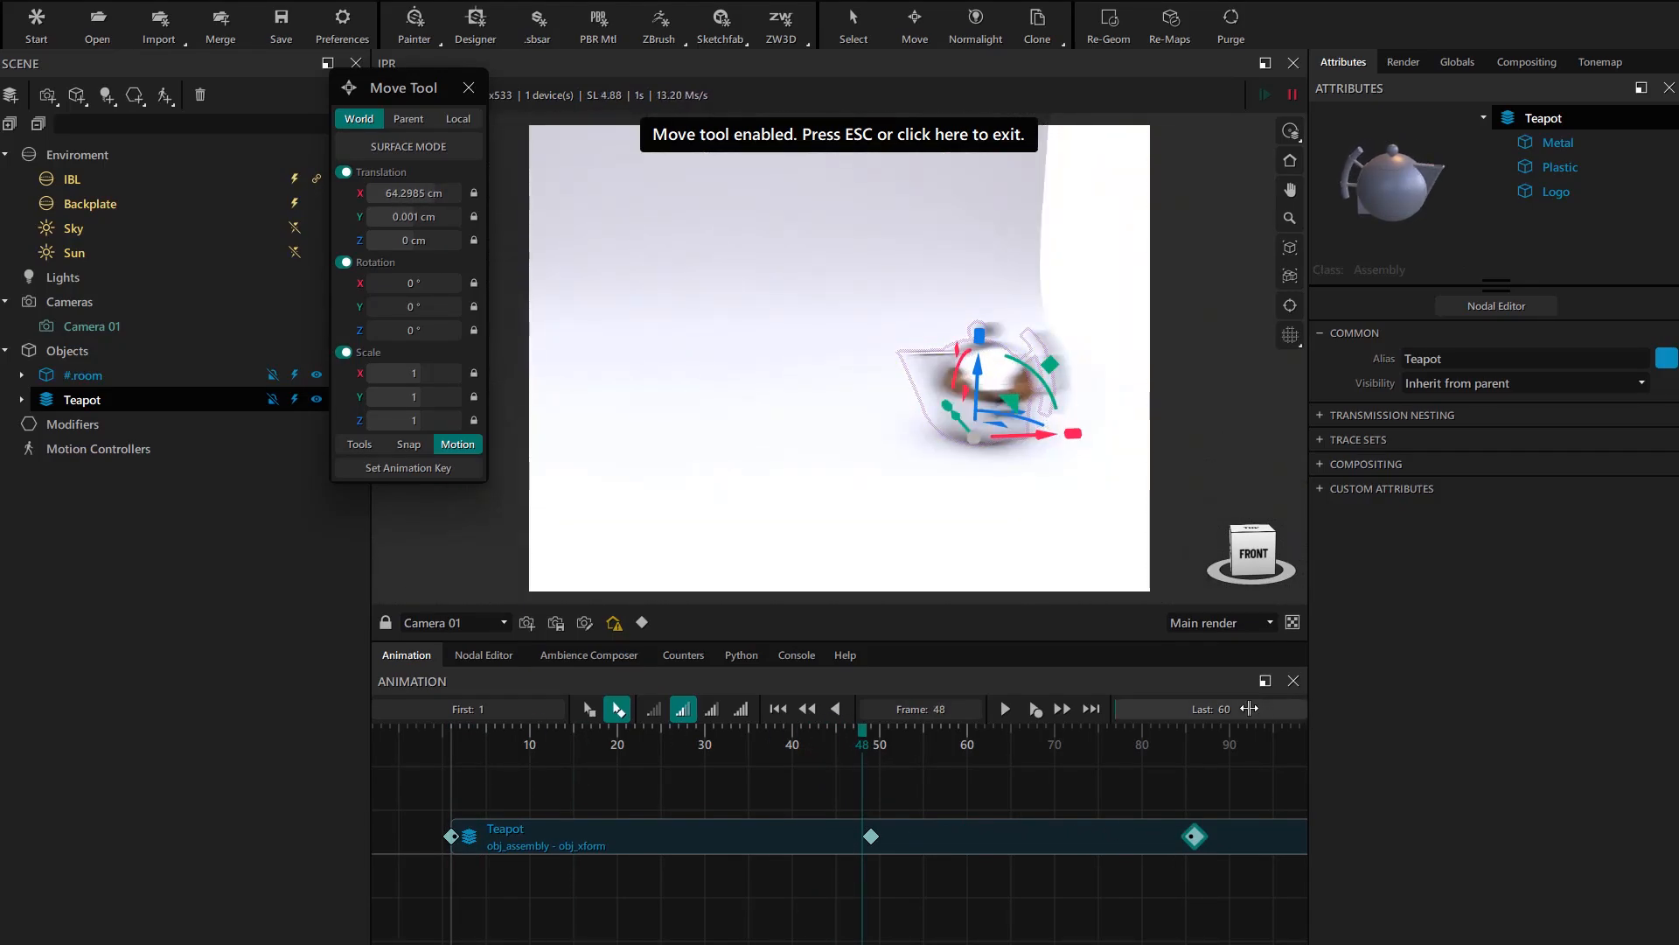
Set the animation's last frame to 90, return to frame 1 and play back the Teapot animation
click(1246, 708)
text(90)
key(Return)
drag(864, 737, 451, 738)
click(1004, 709)
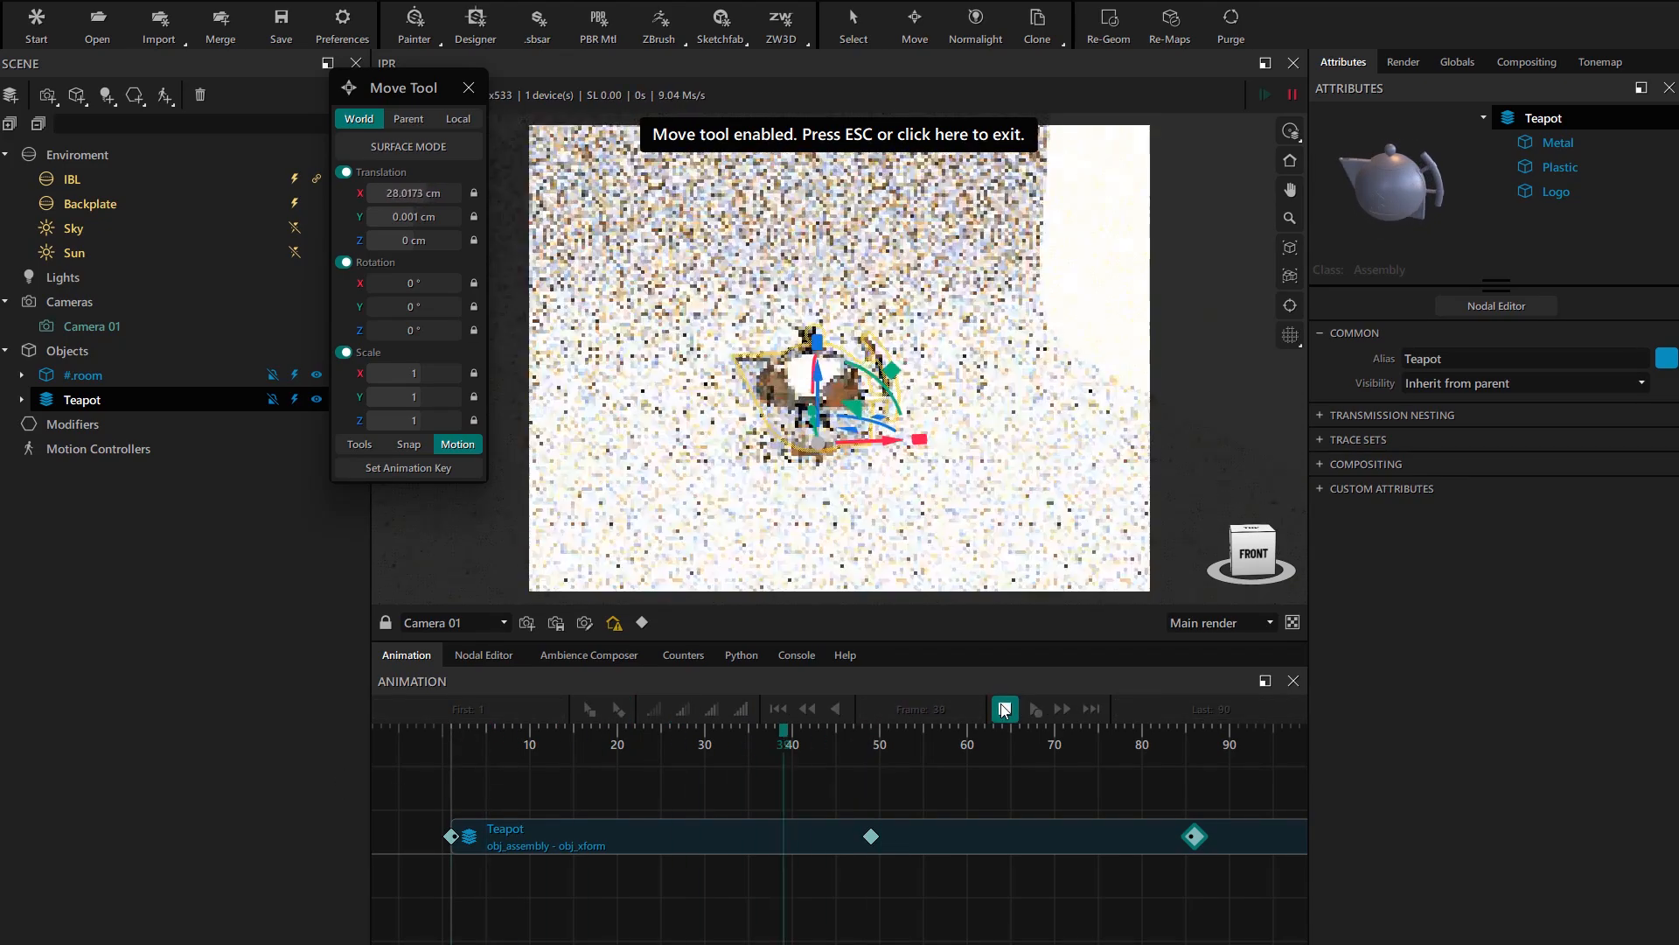
click(1004, 710)
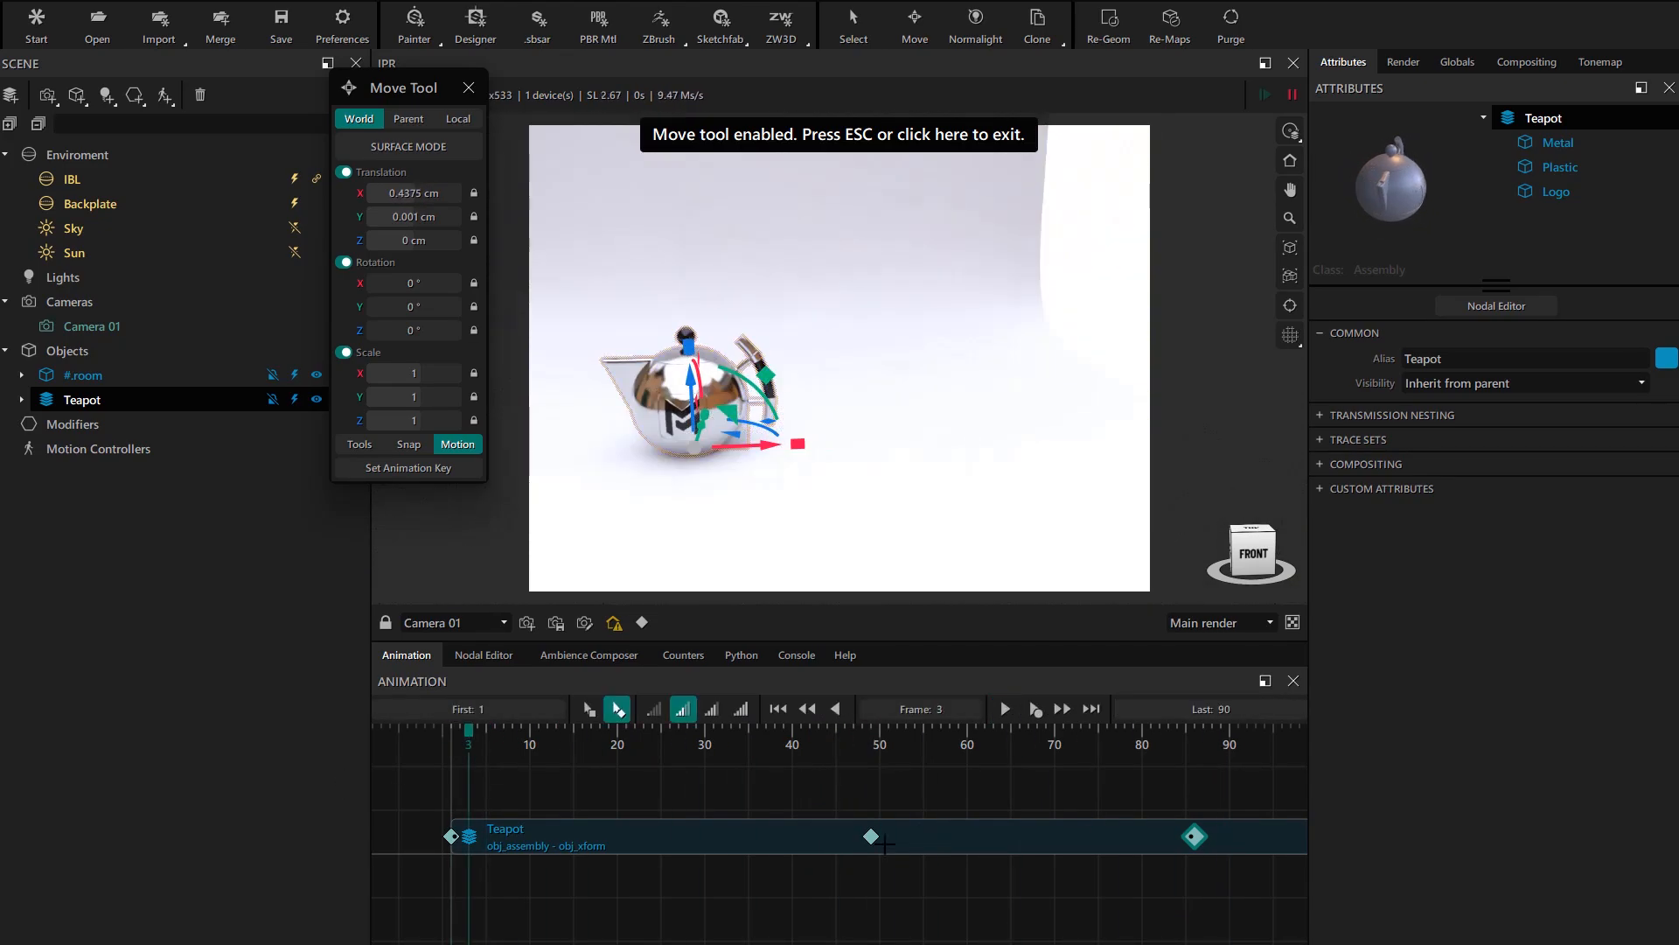
Move the Teapot's middle key to frame 13 and its last key to frame 32, and play back the animation
drag(871, 836, 556, 838)
drag(1195, 836, 721, 841)
drag(470, 736, 436, 739)
click(1006, 710)
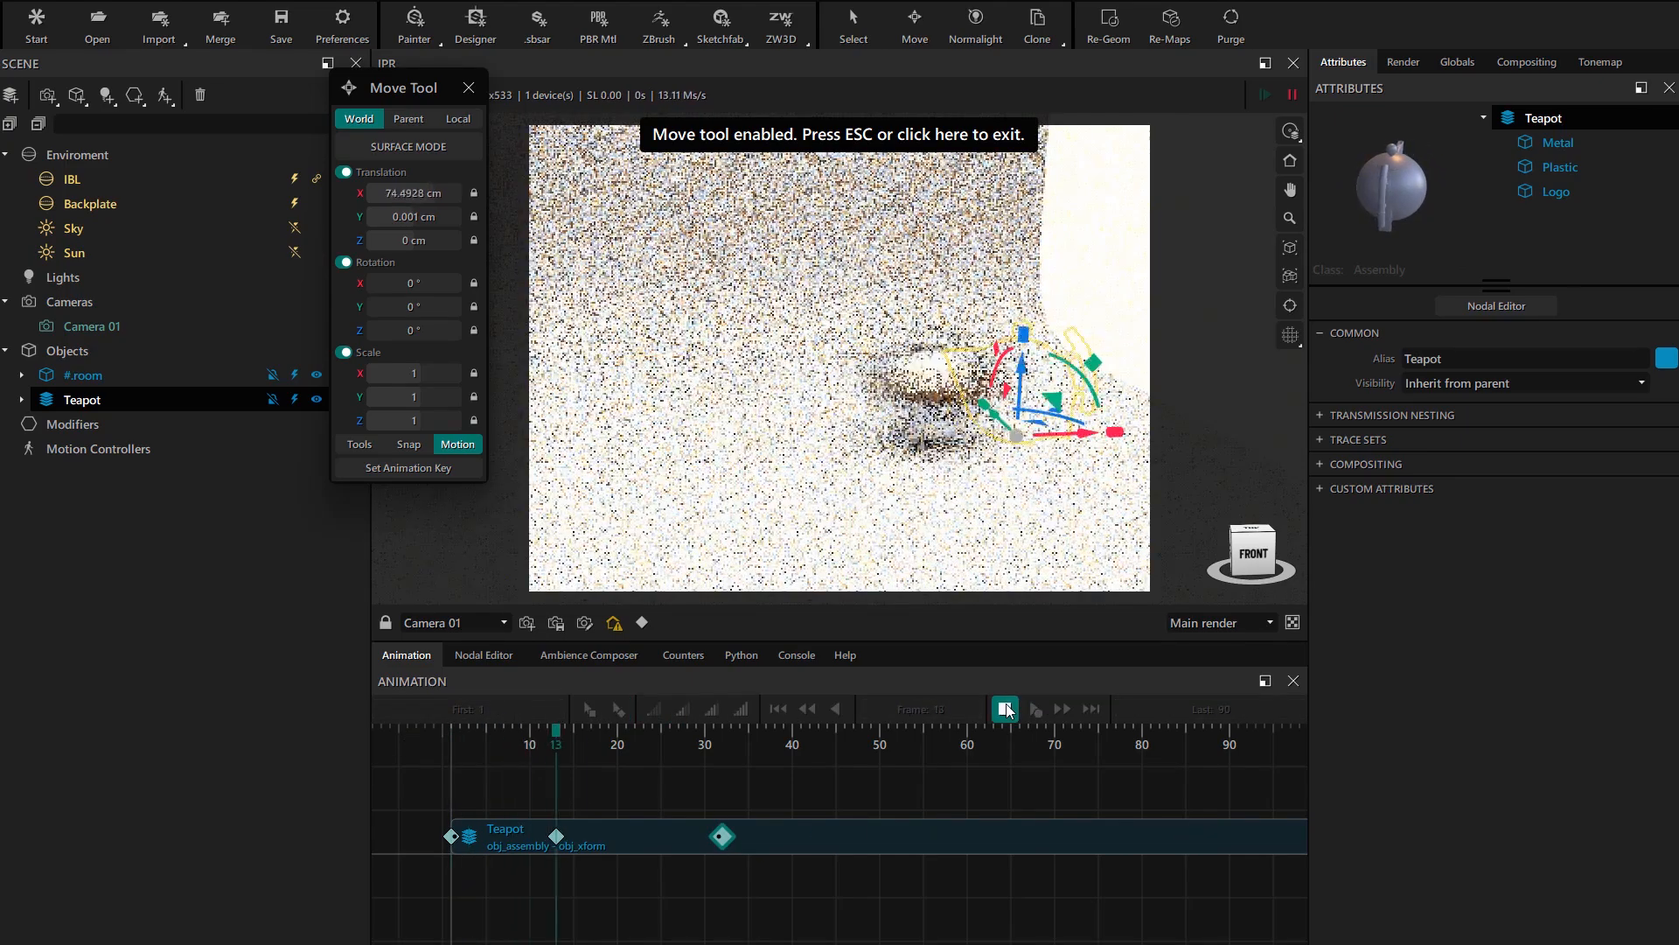
click(1006, 710)
drag(517, 766, 723, 798)
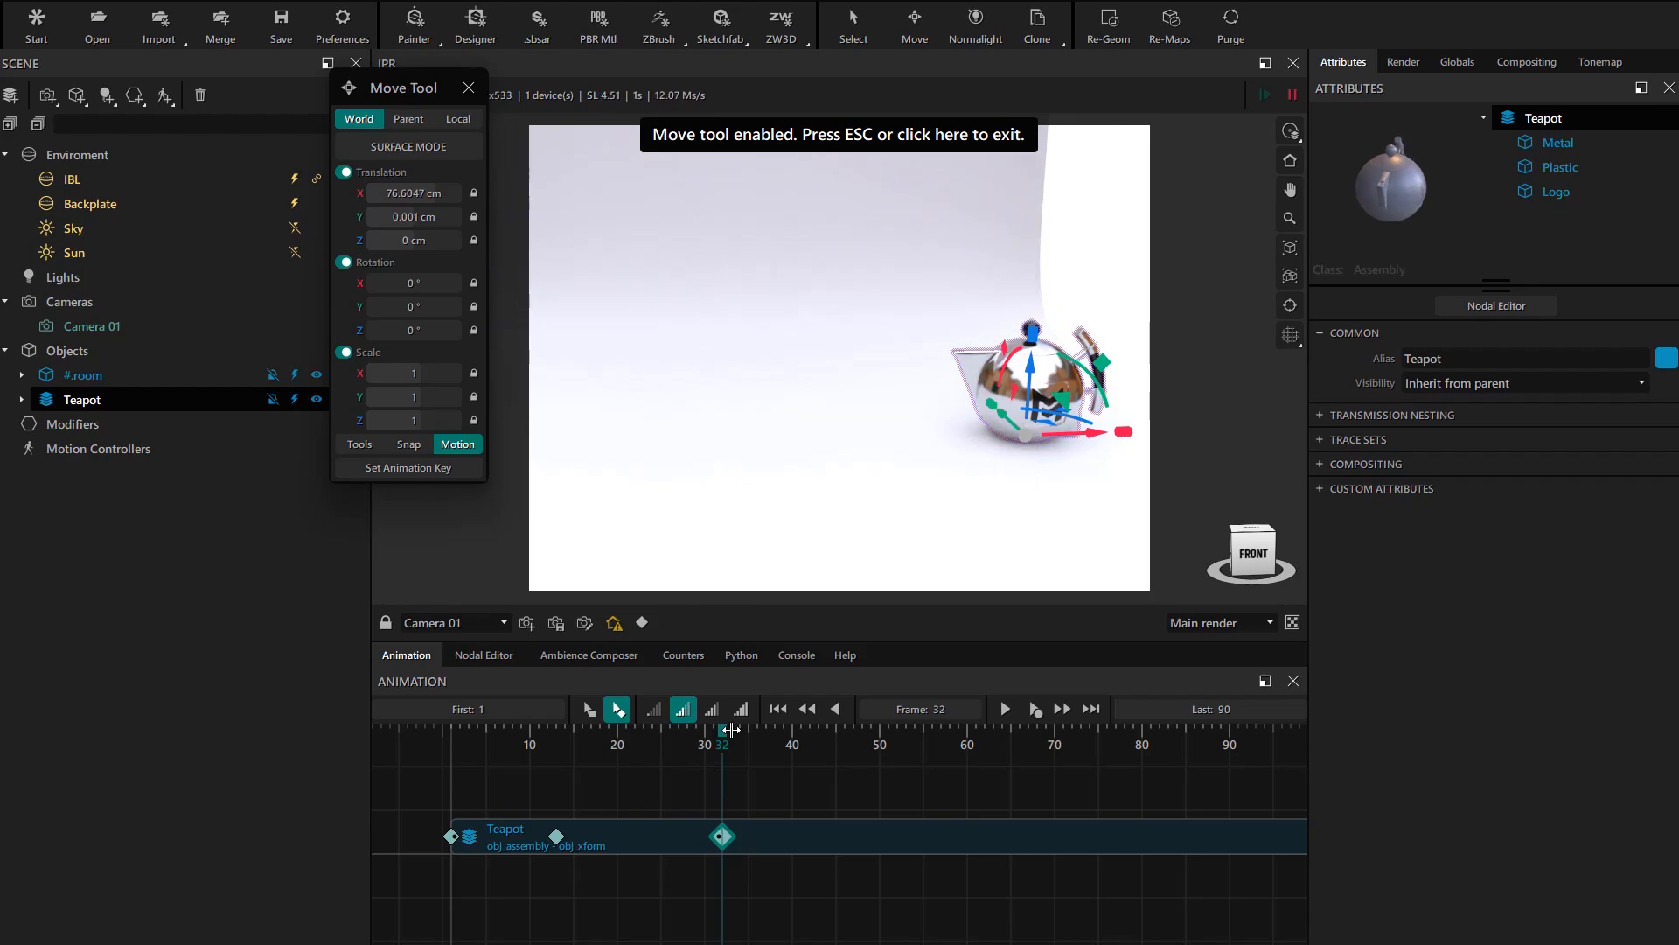
Scale the Teapot uniformly to about 1.79 at frame 21 and scrub the animation back to frame 1
drag(731, 730, 627, 729)
drag(1024, 441, 1173, 367)
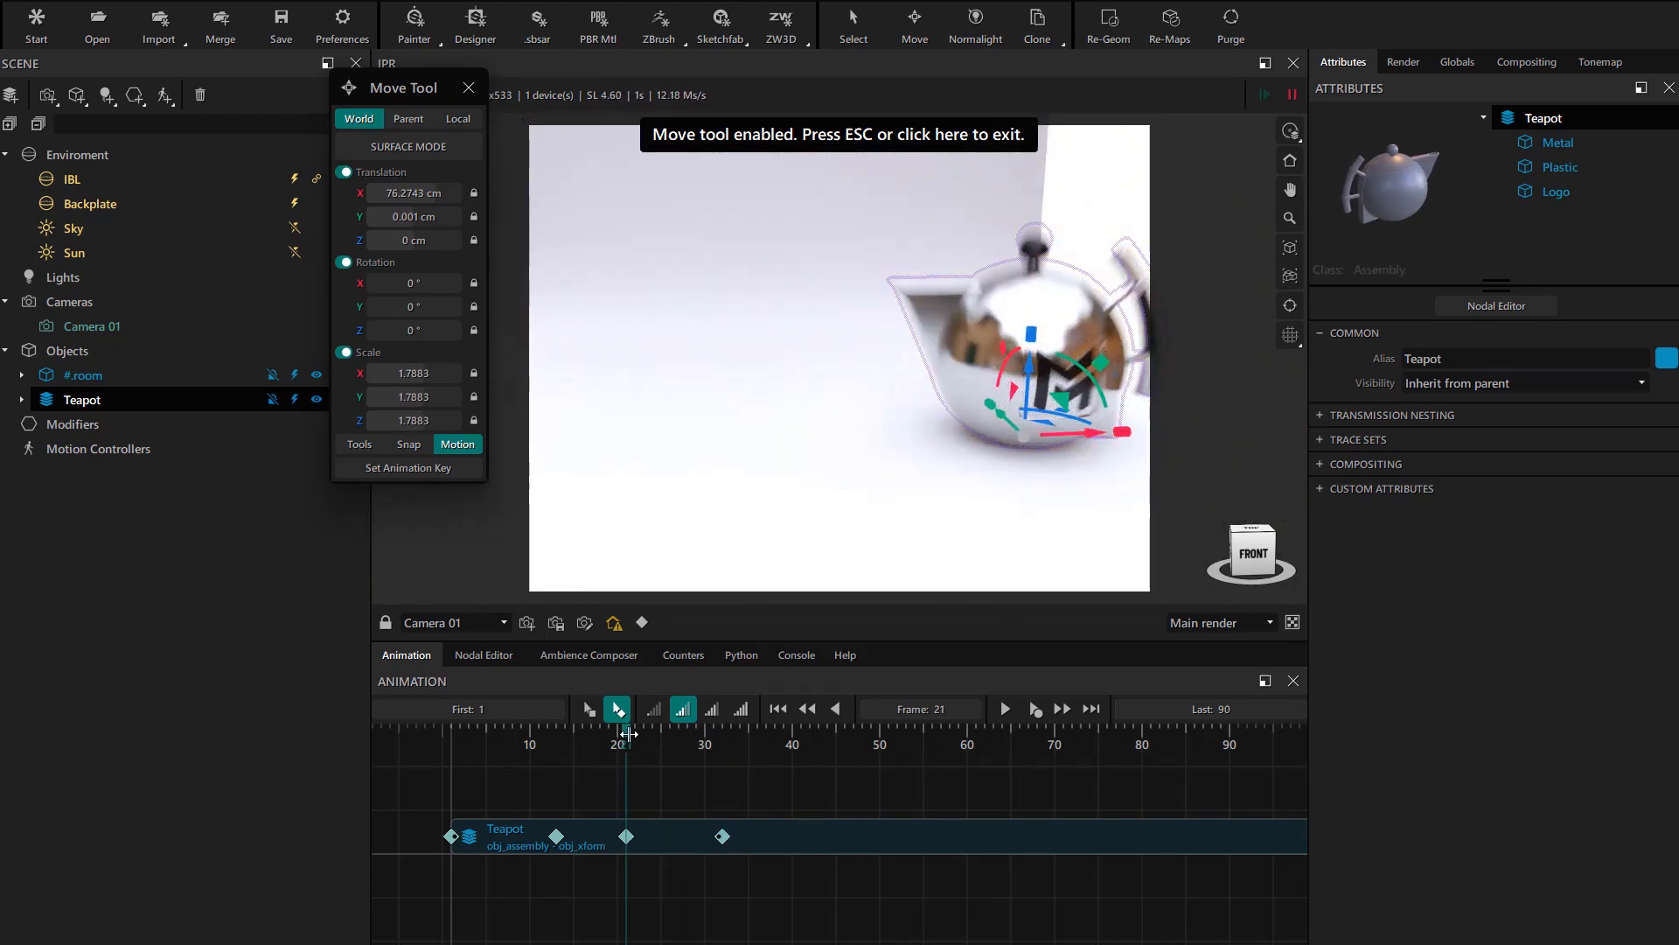
drag(628, 734, 431, 790)
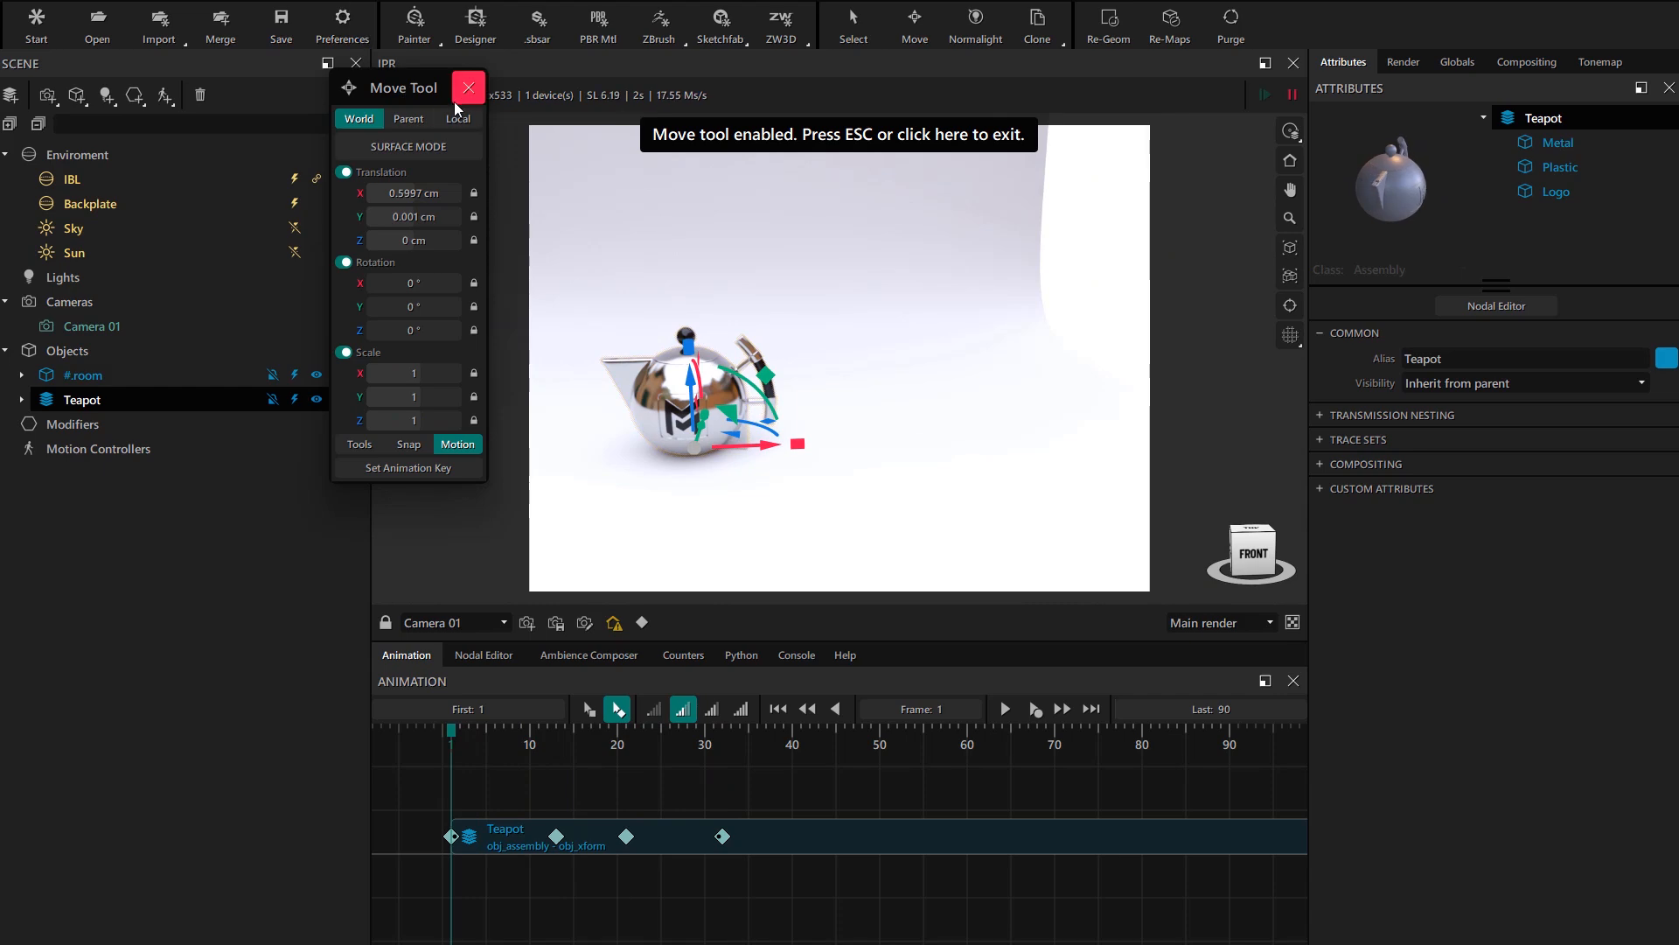
Add a Transform motion controller and assign it to the Teapot
click(164, 95)
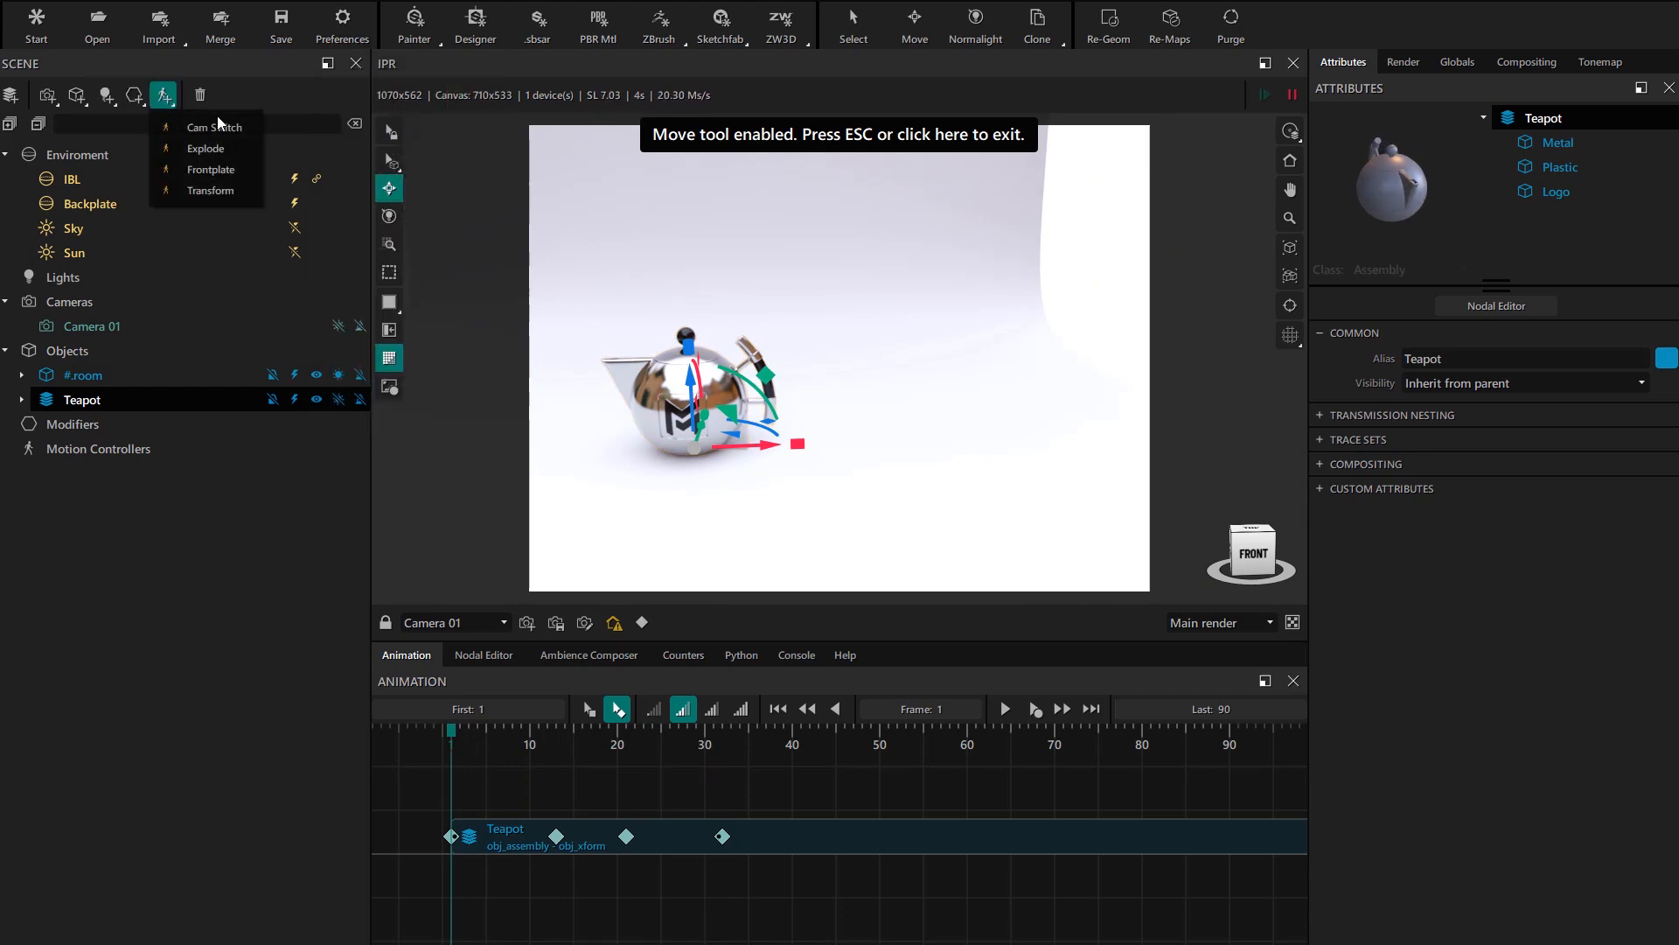
click(205, 190)
drag(91, 479, 115, 401)
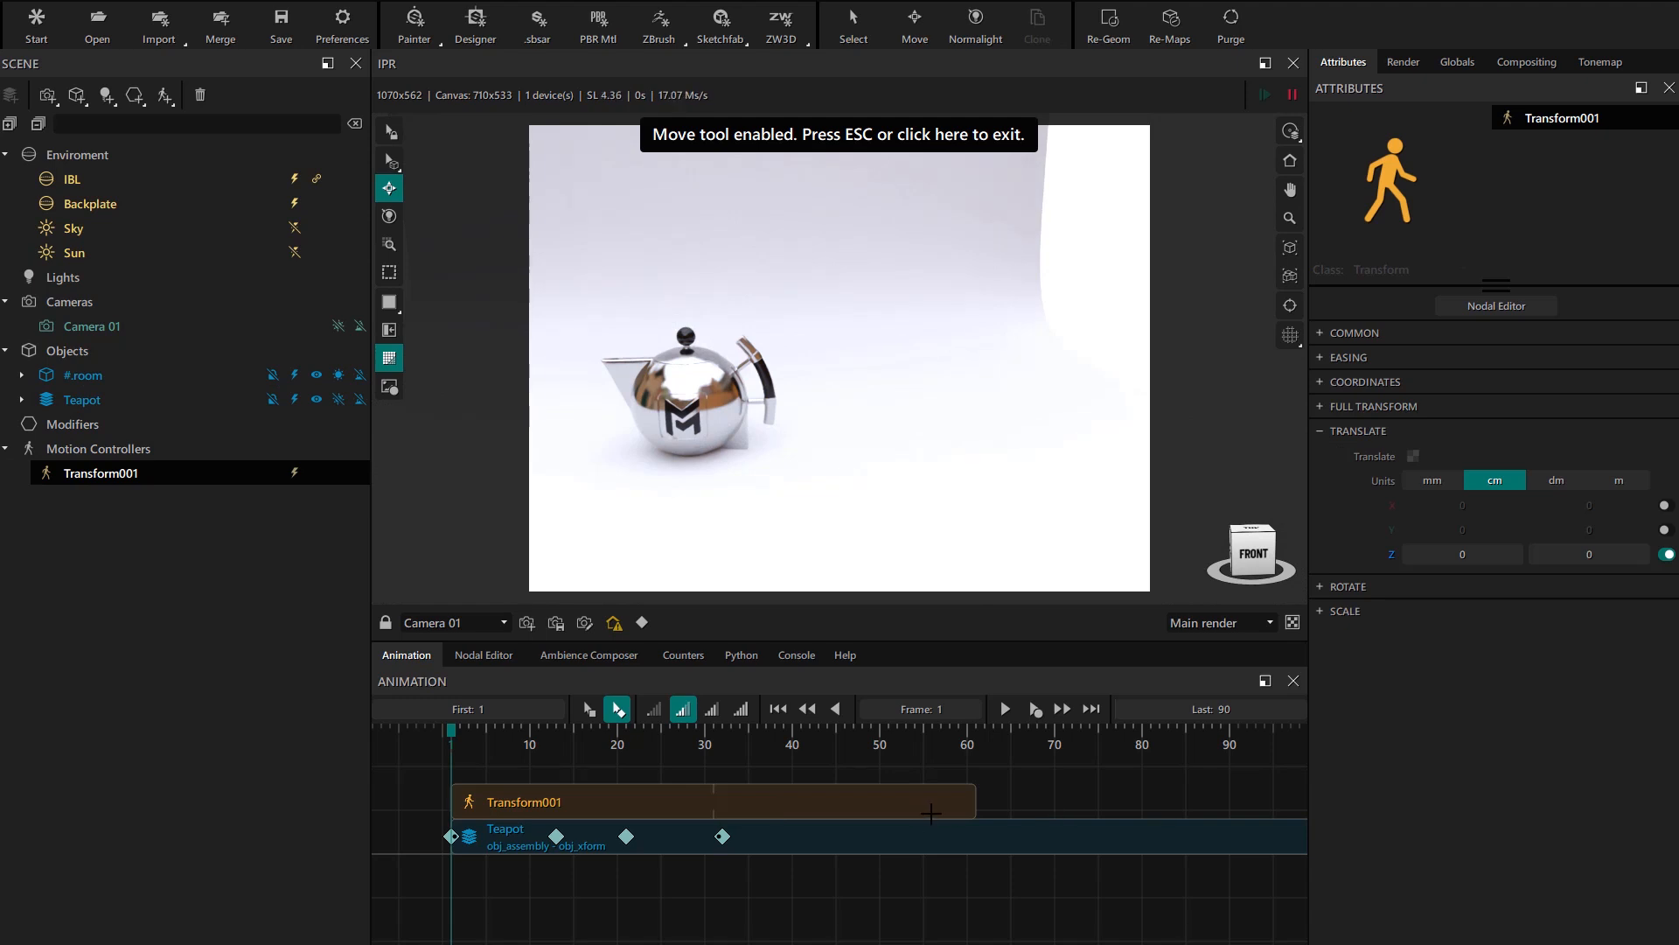
Set the Transform controller's high Z rotation to 2 turns and shorten its timeline clip to end at about frame 32
click(1347, 586)
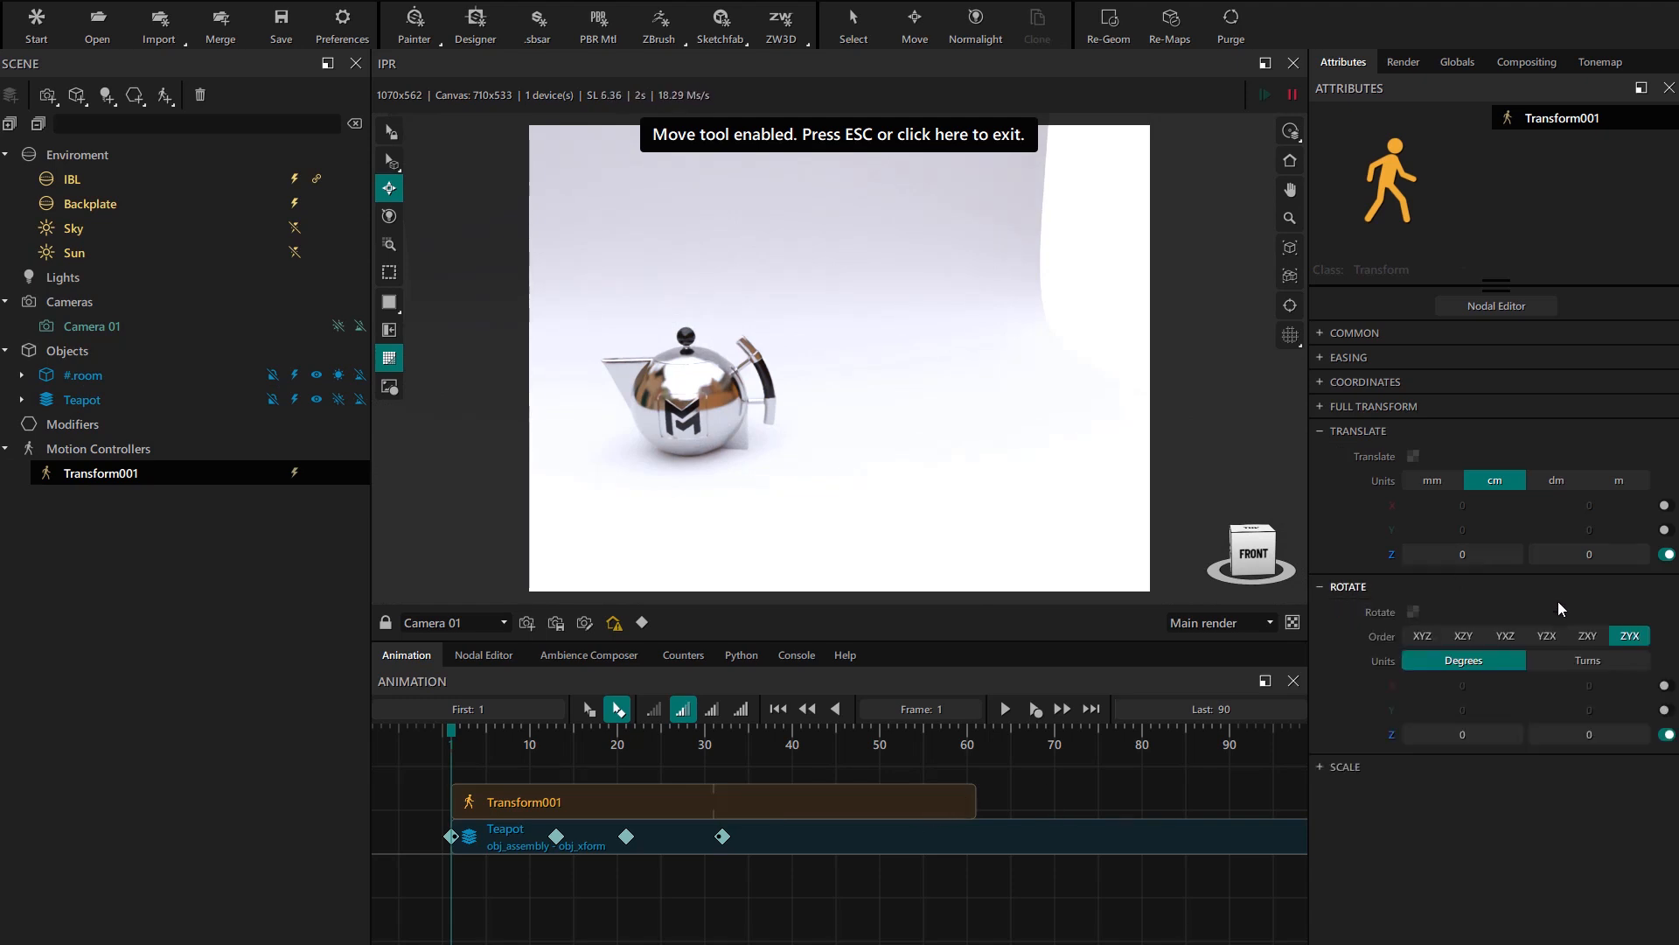
click(1588, 668)
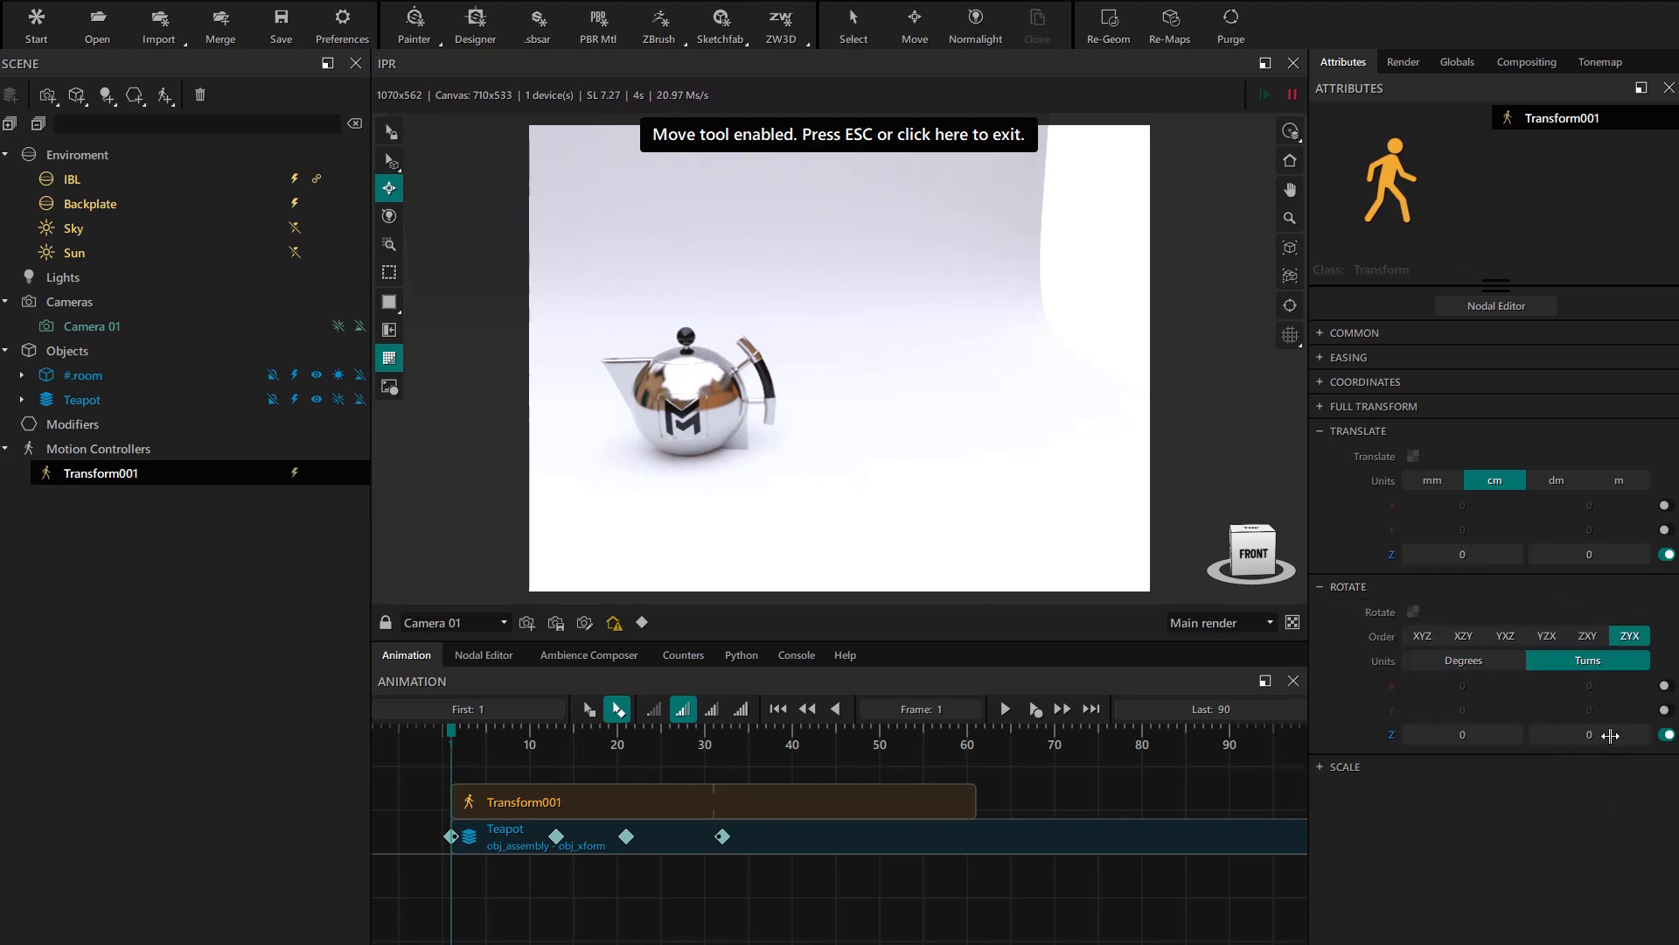
click(1604, 737)
text(2)
key(Return)
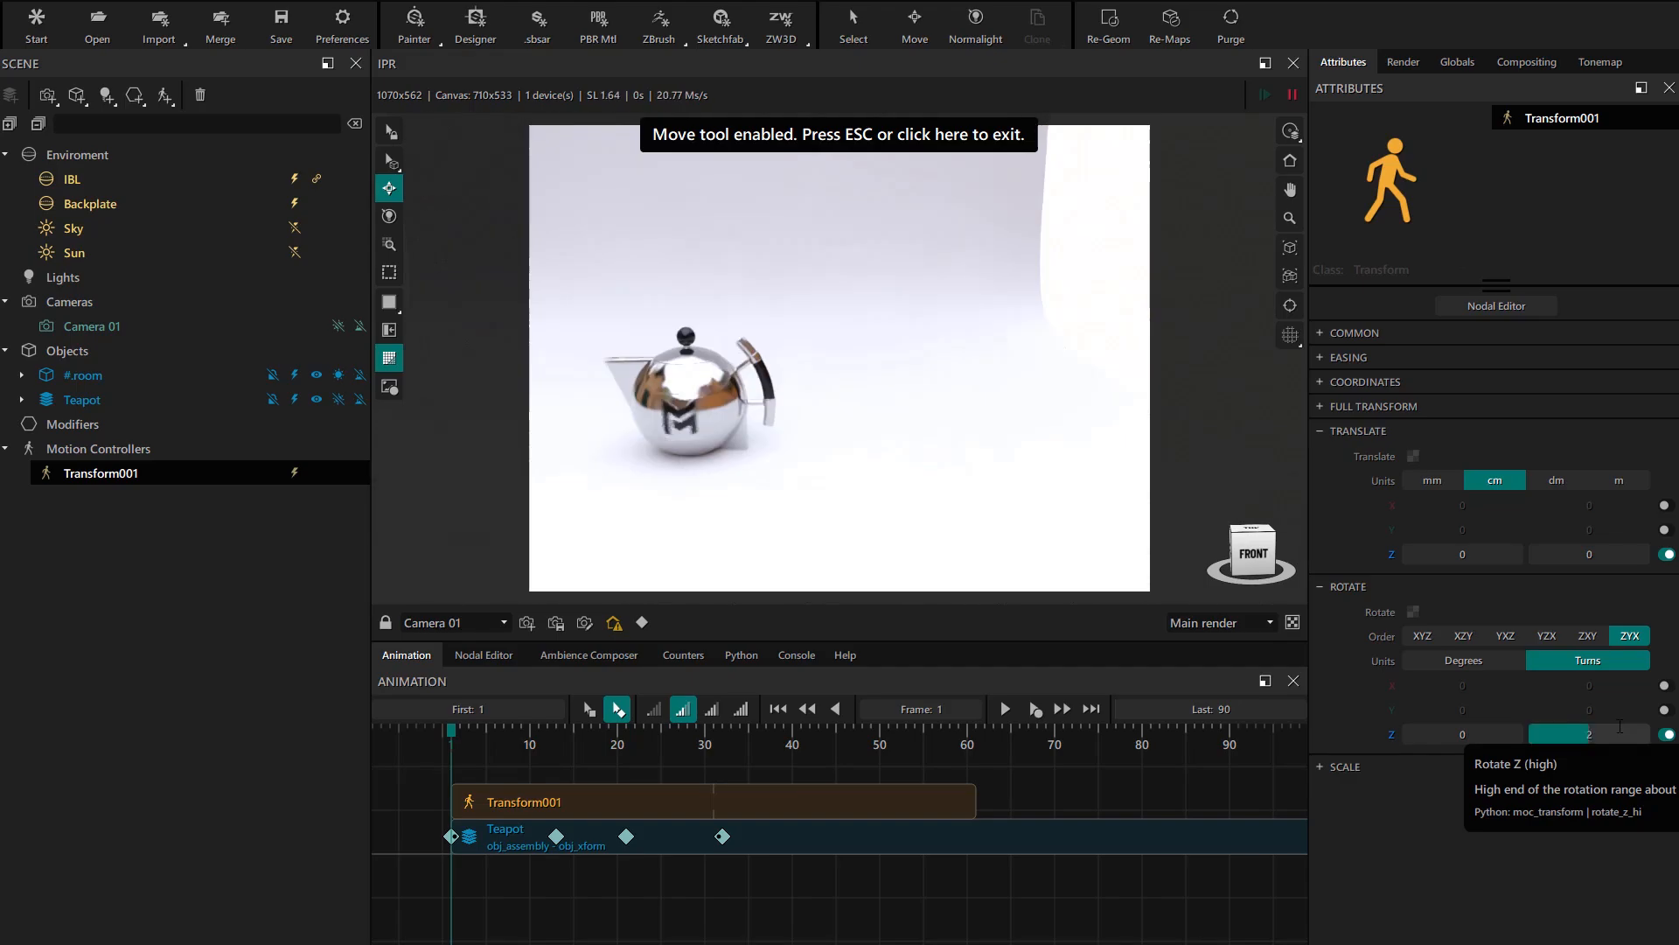
drag(454, 732, 915, 753)
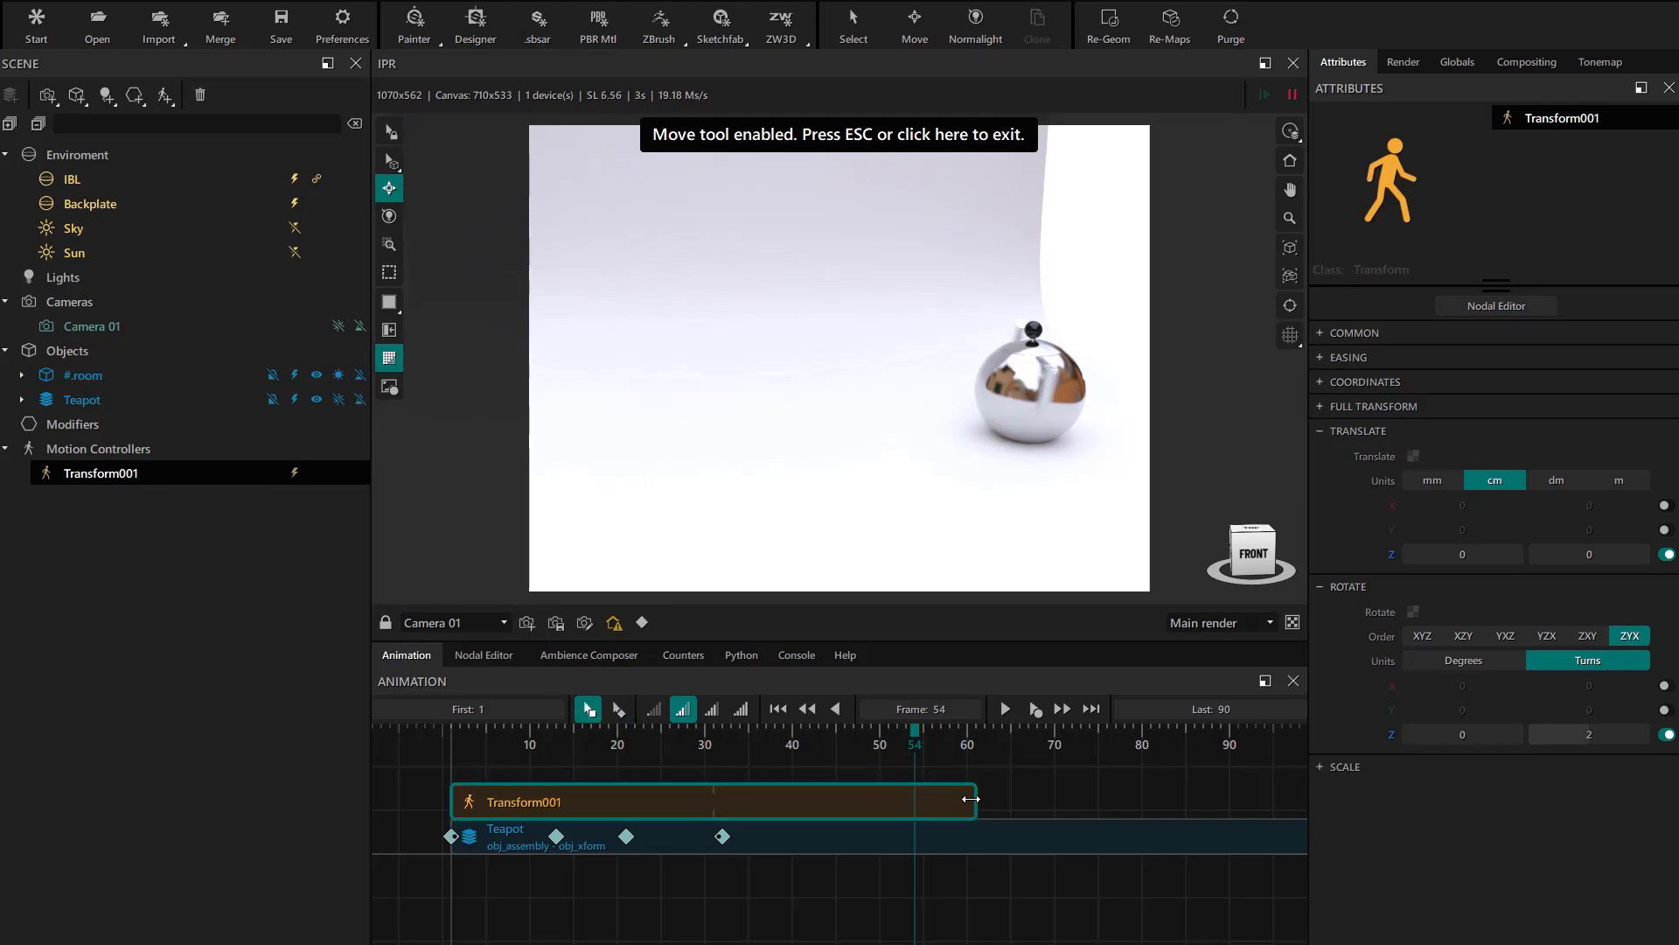
drag(974, 798, 723, 799)
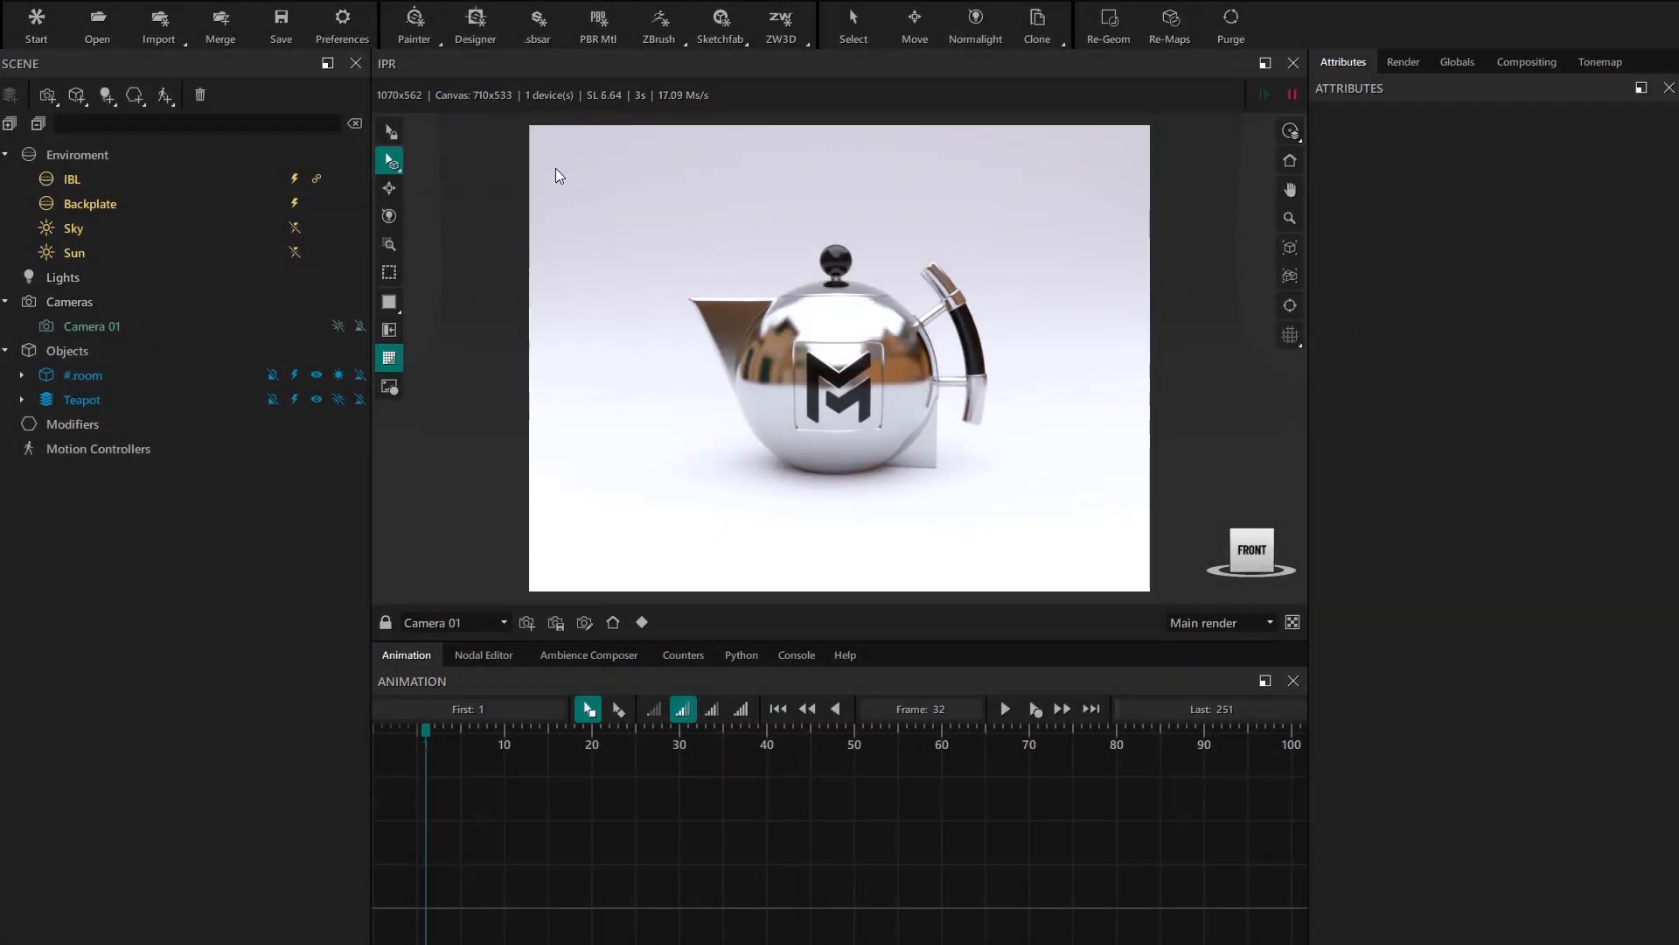
Place a new Normalight light on the lower left side of the teapot body and switch off the IBL lighting
click(973, 30)
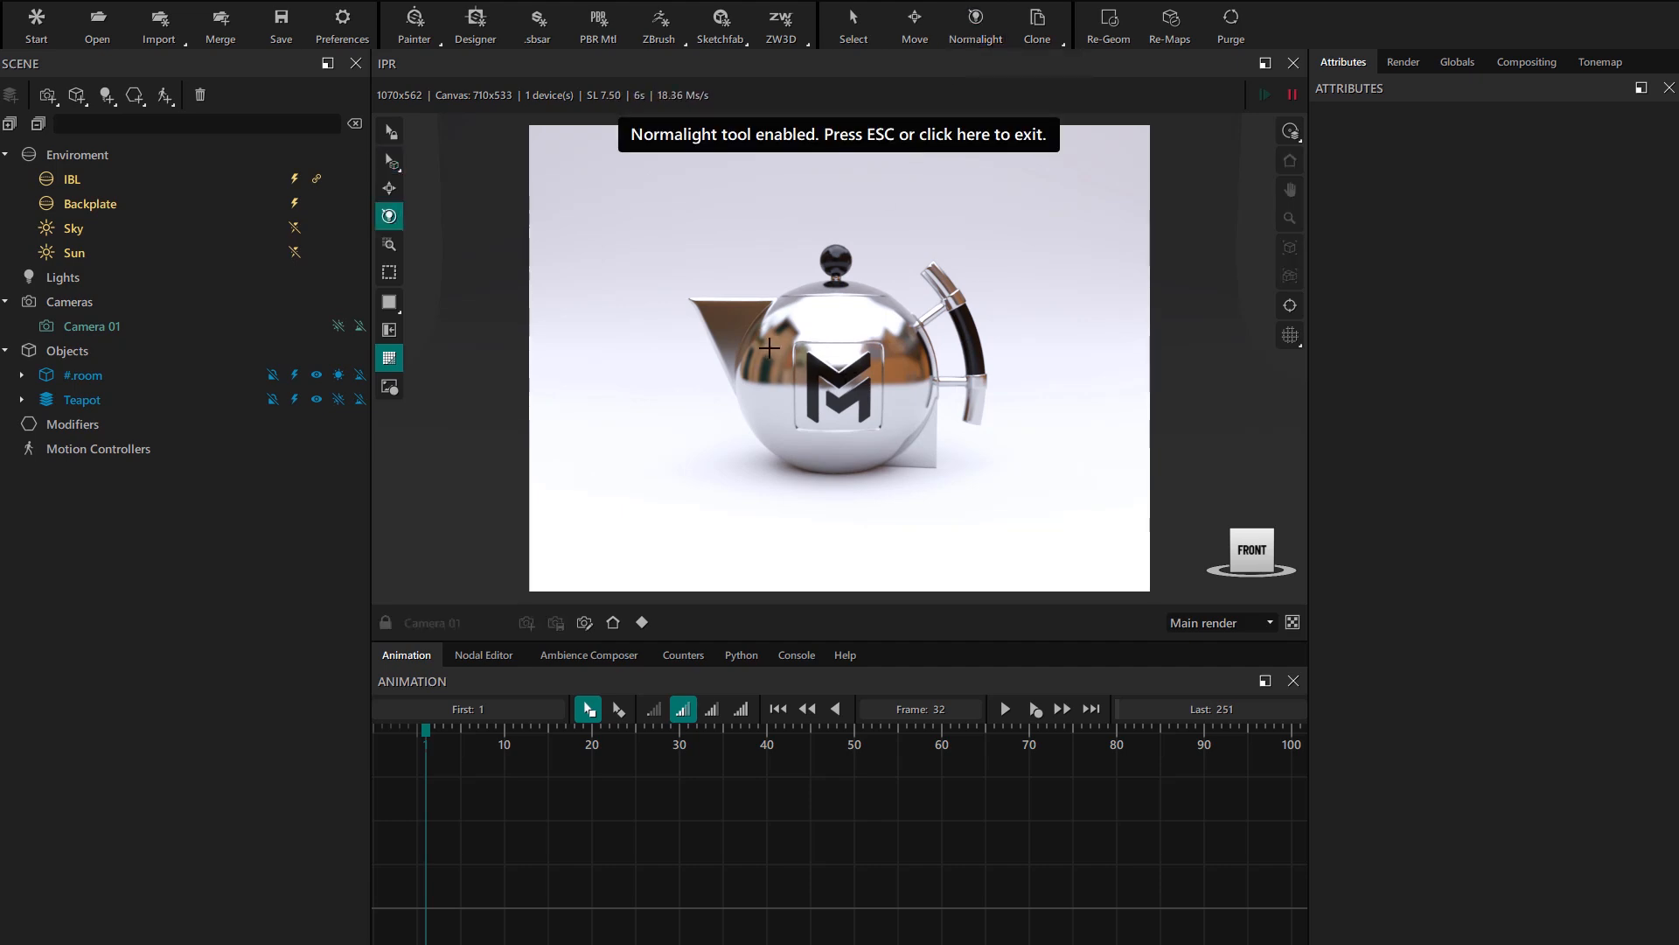
click(760, 401)
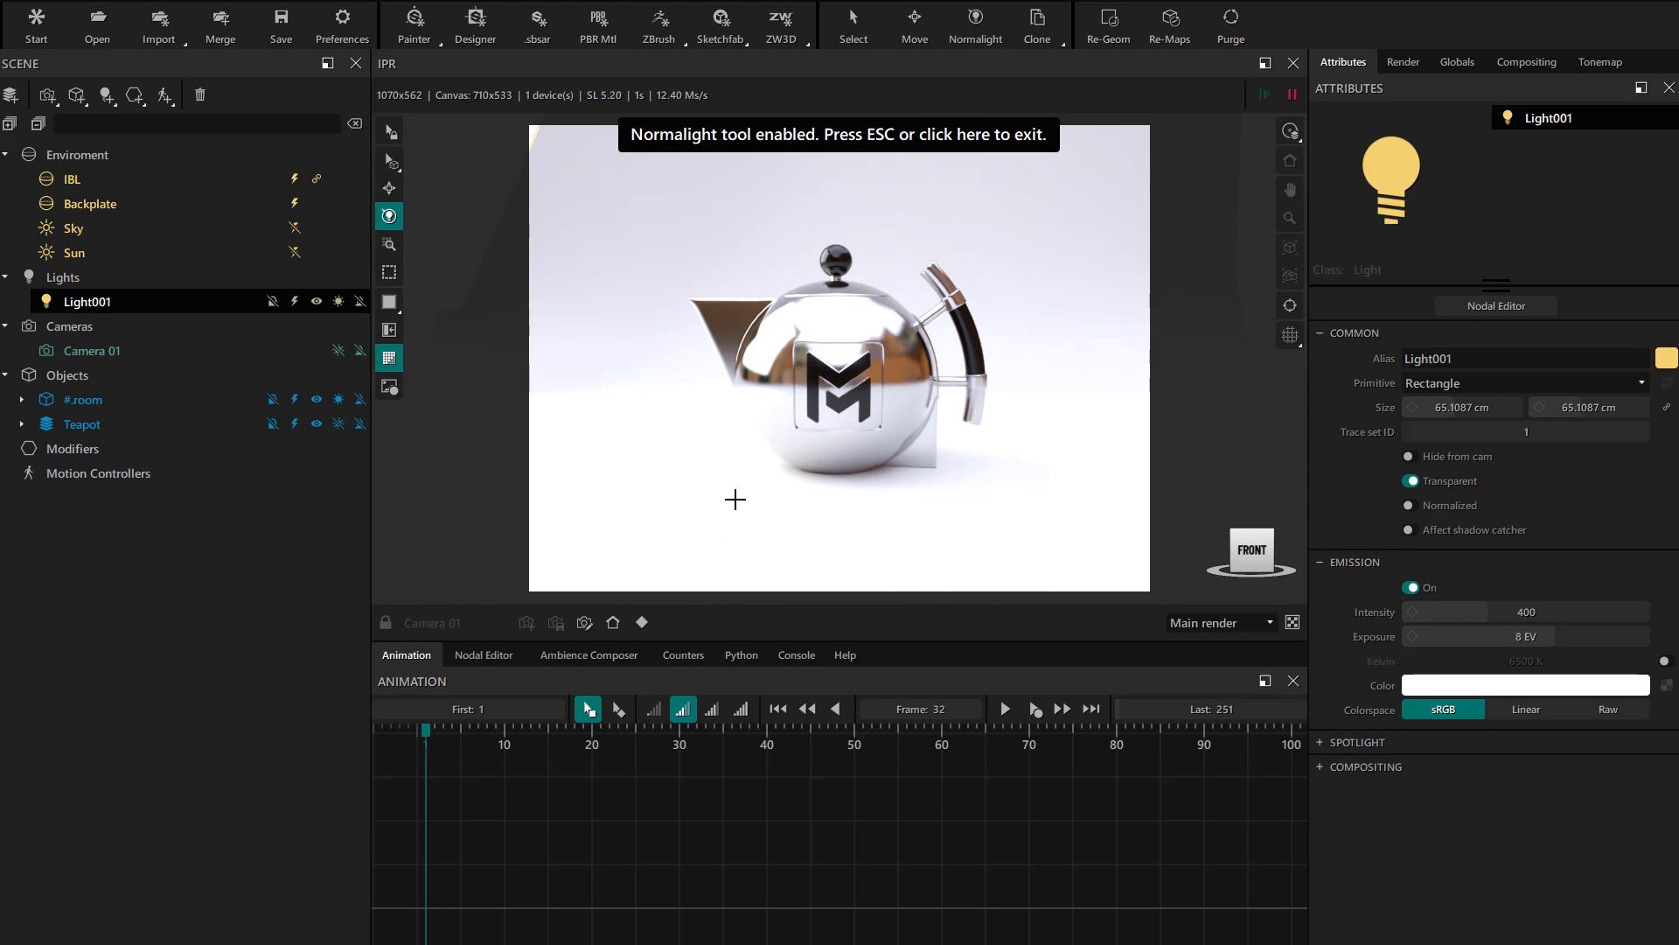
click(296, 179)
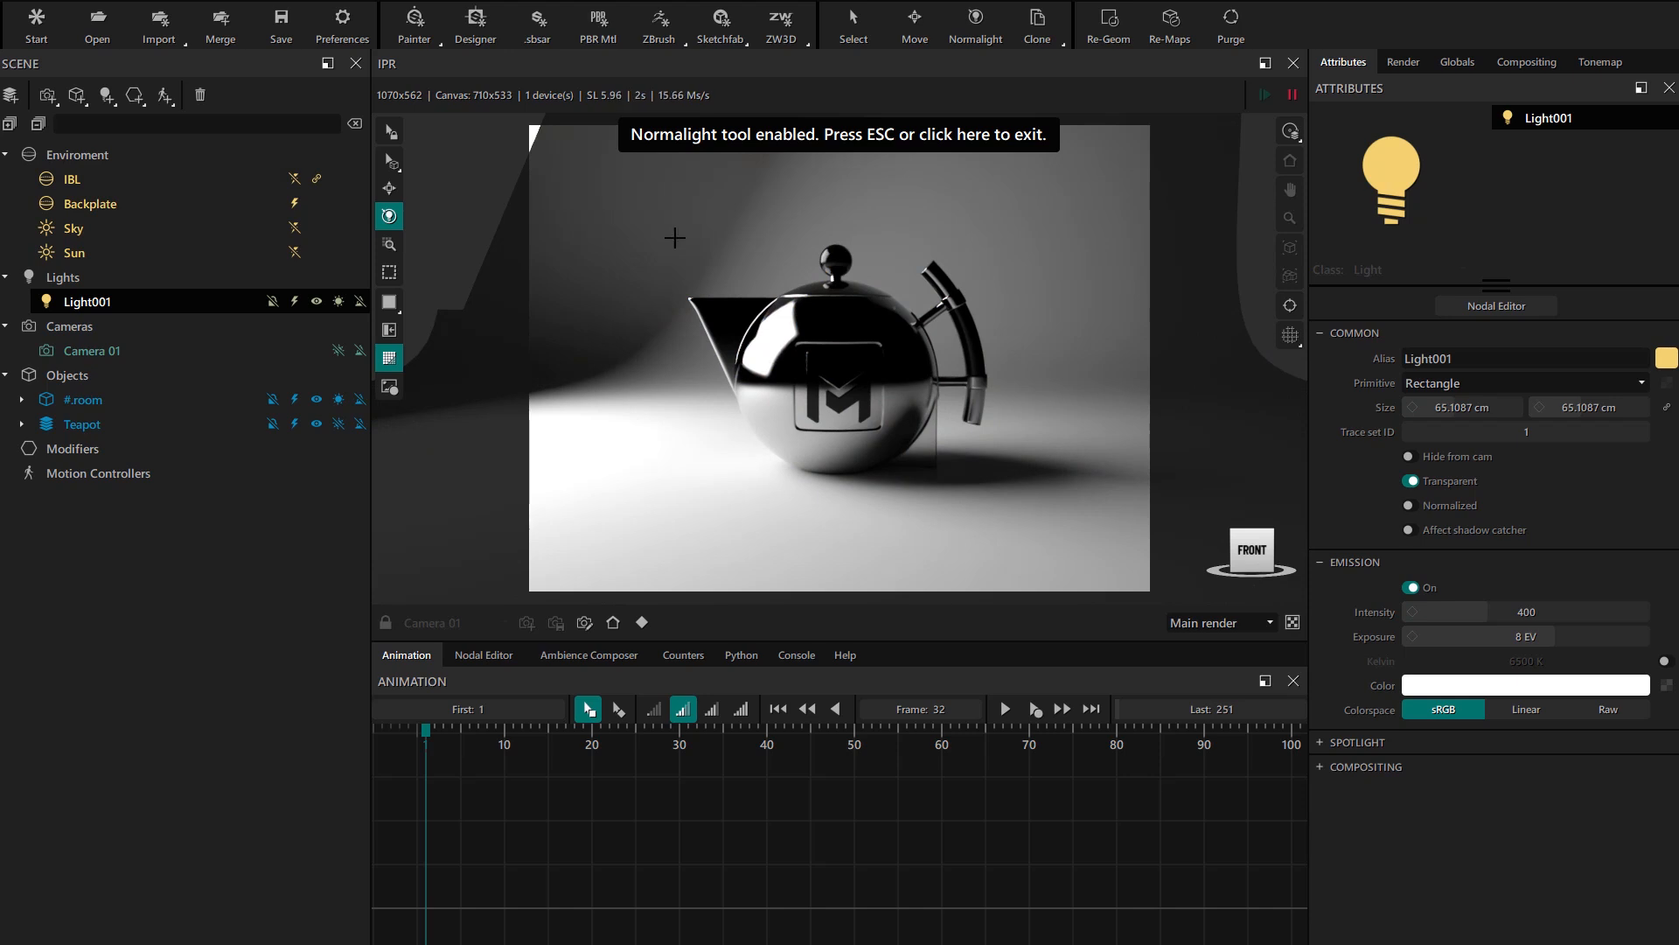
Set an animation key for Light001 at frame 1 with the Move tool
click(391, 189)
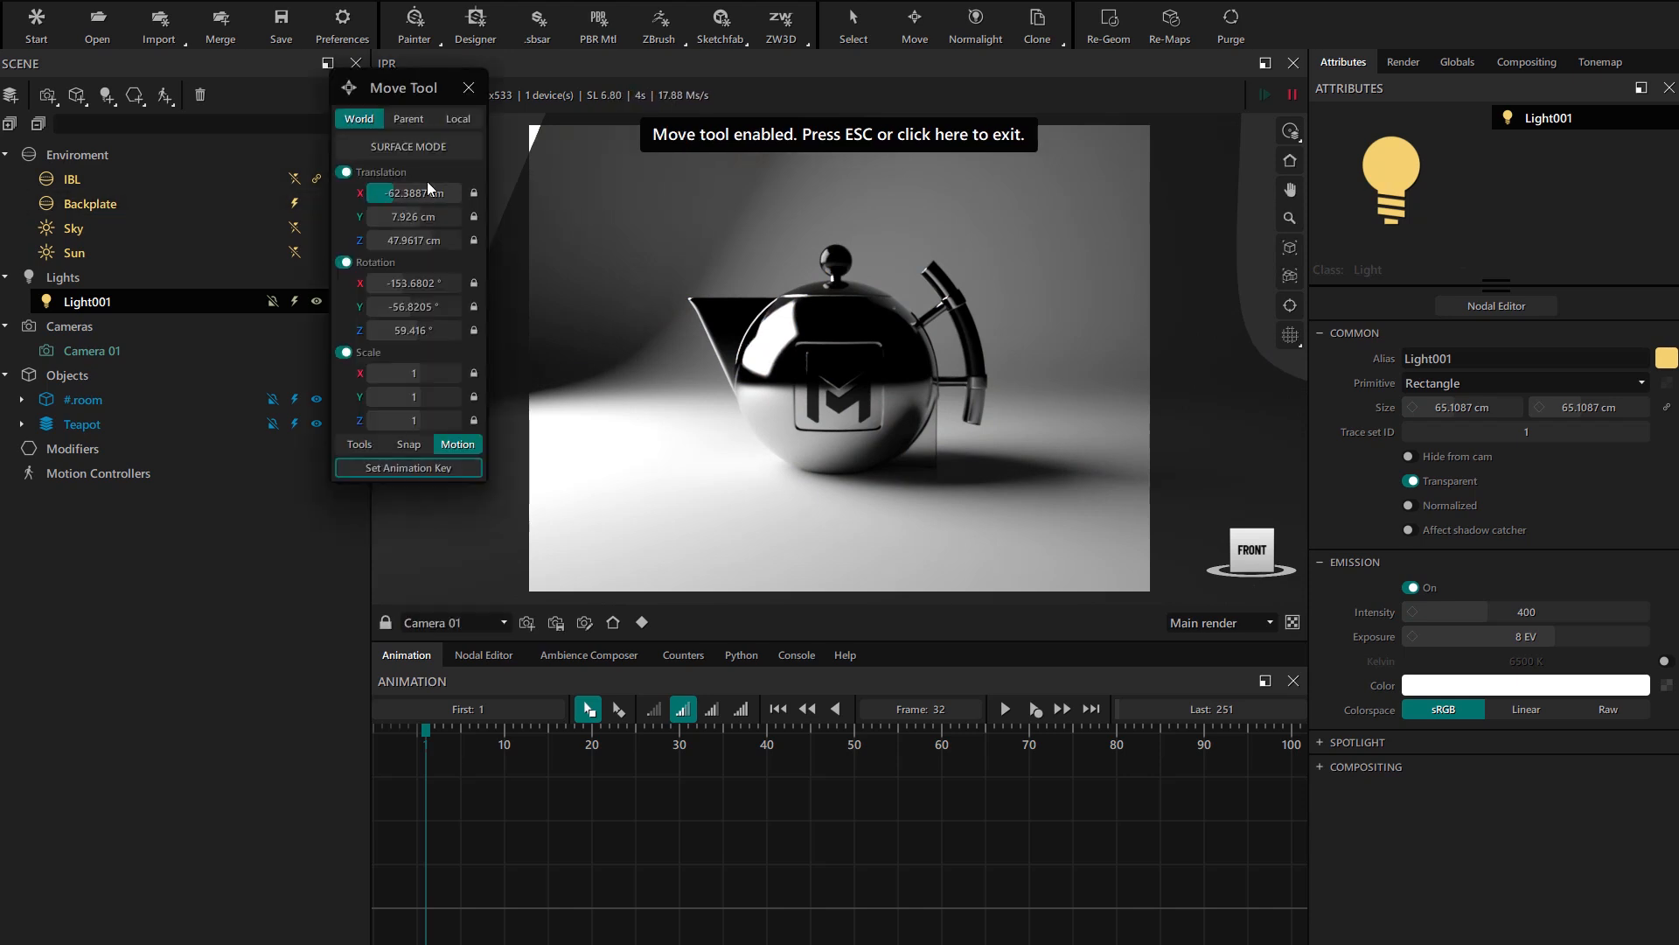
click(406, 468)
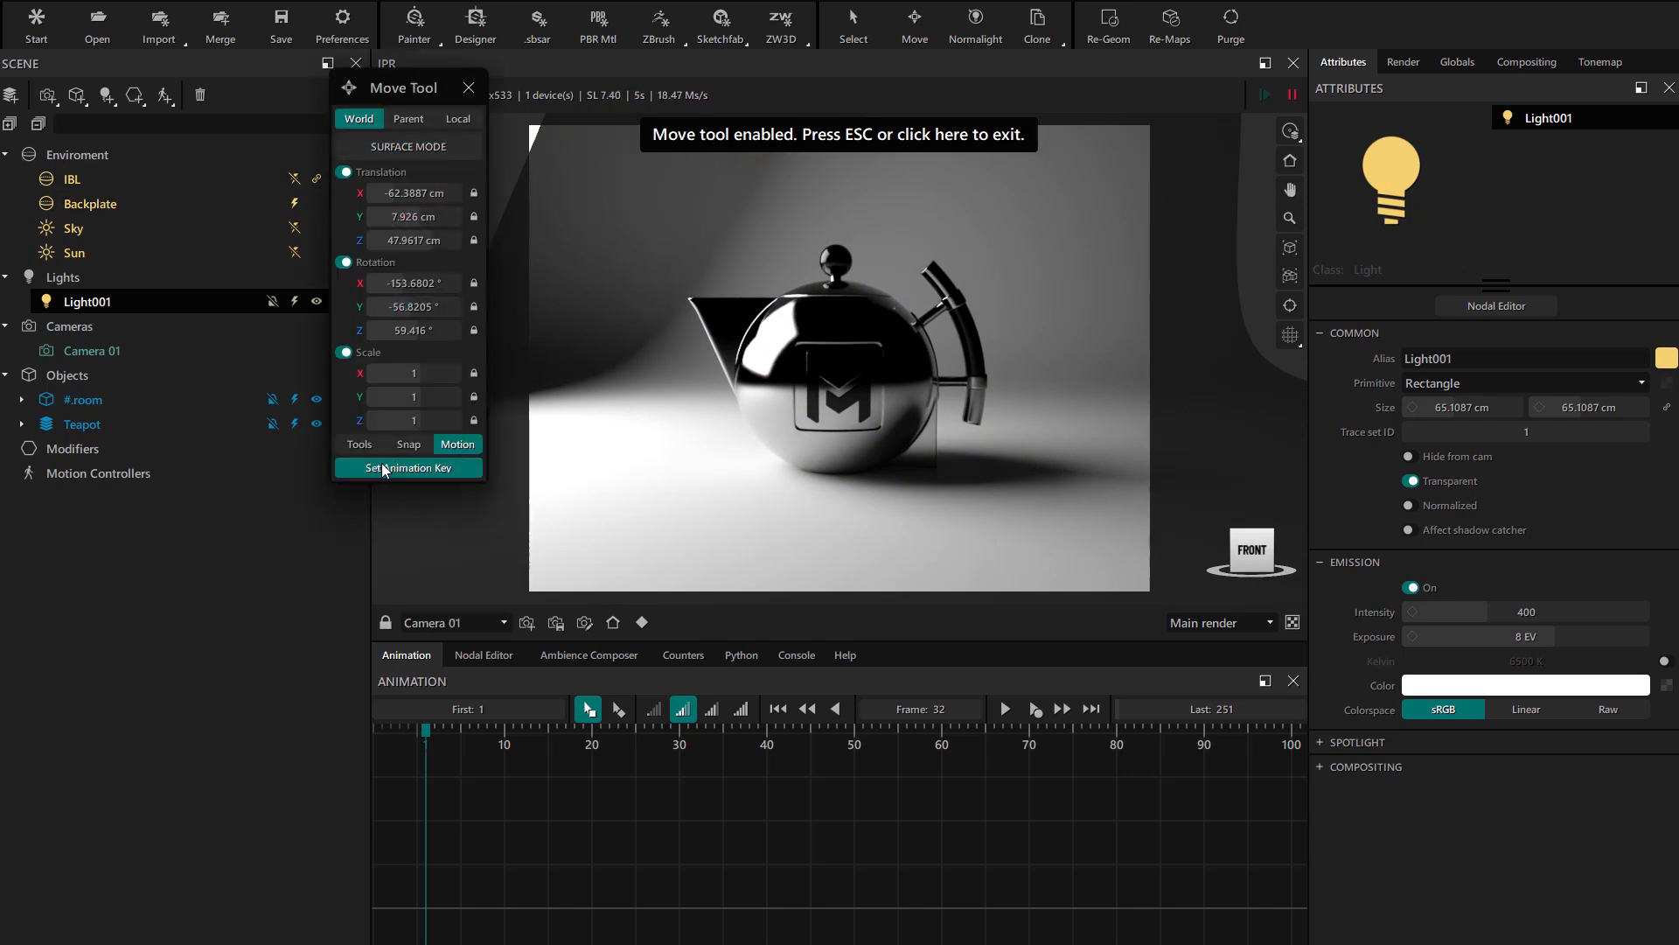
click(383, 471)
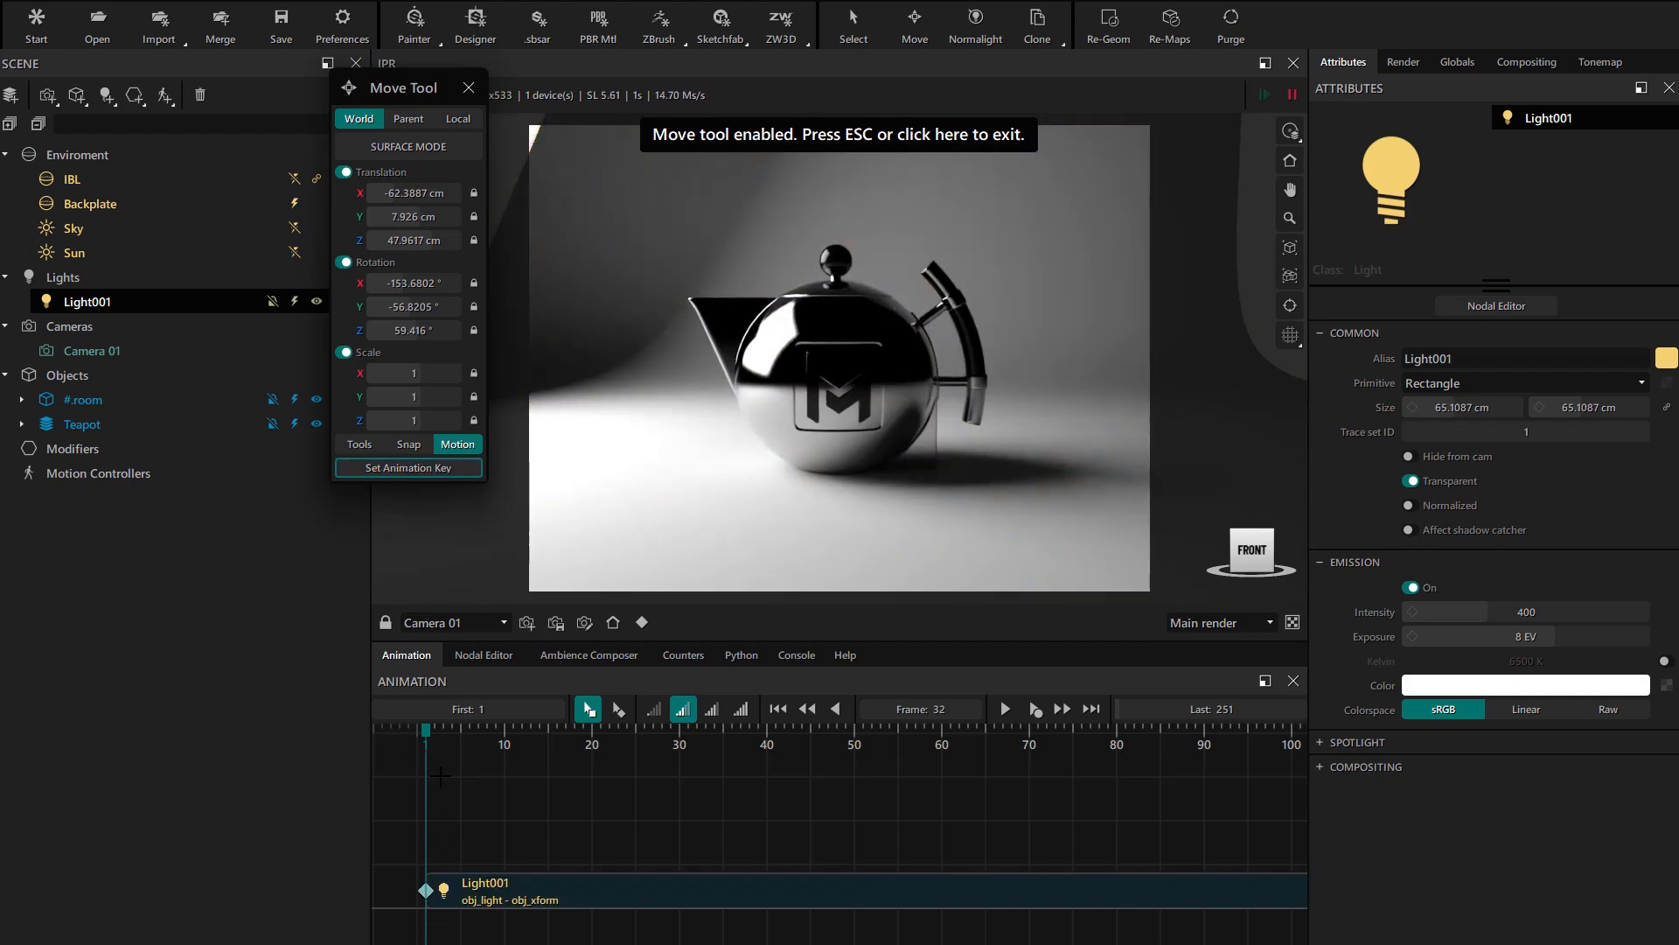
Key Light001 with Normalight placements on the teapot's lower right side at frame 60 and on its upper centre at frame 30
drag(424, 729, 941, 756)
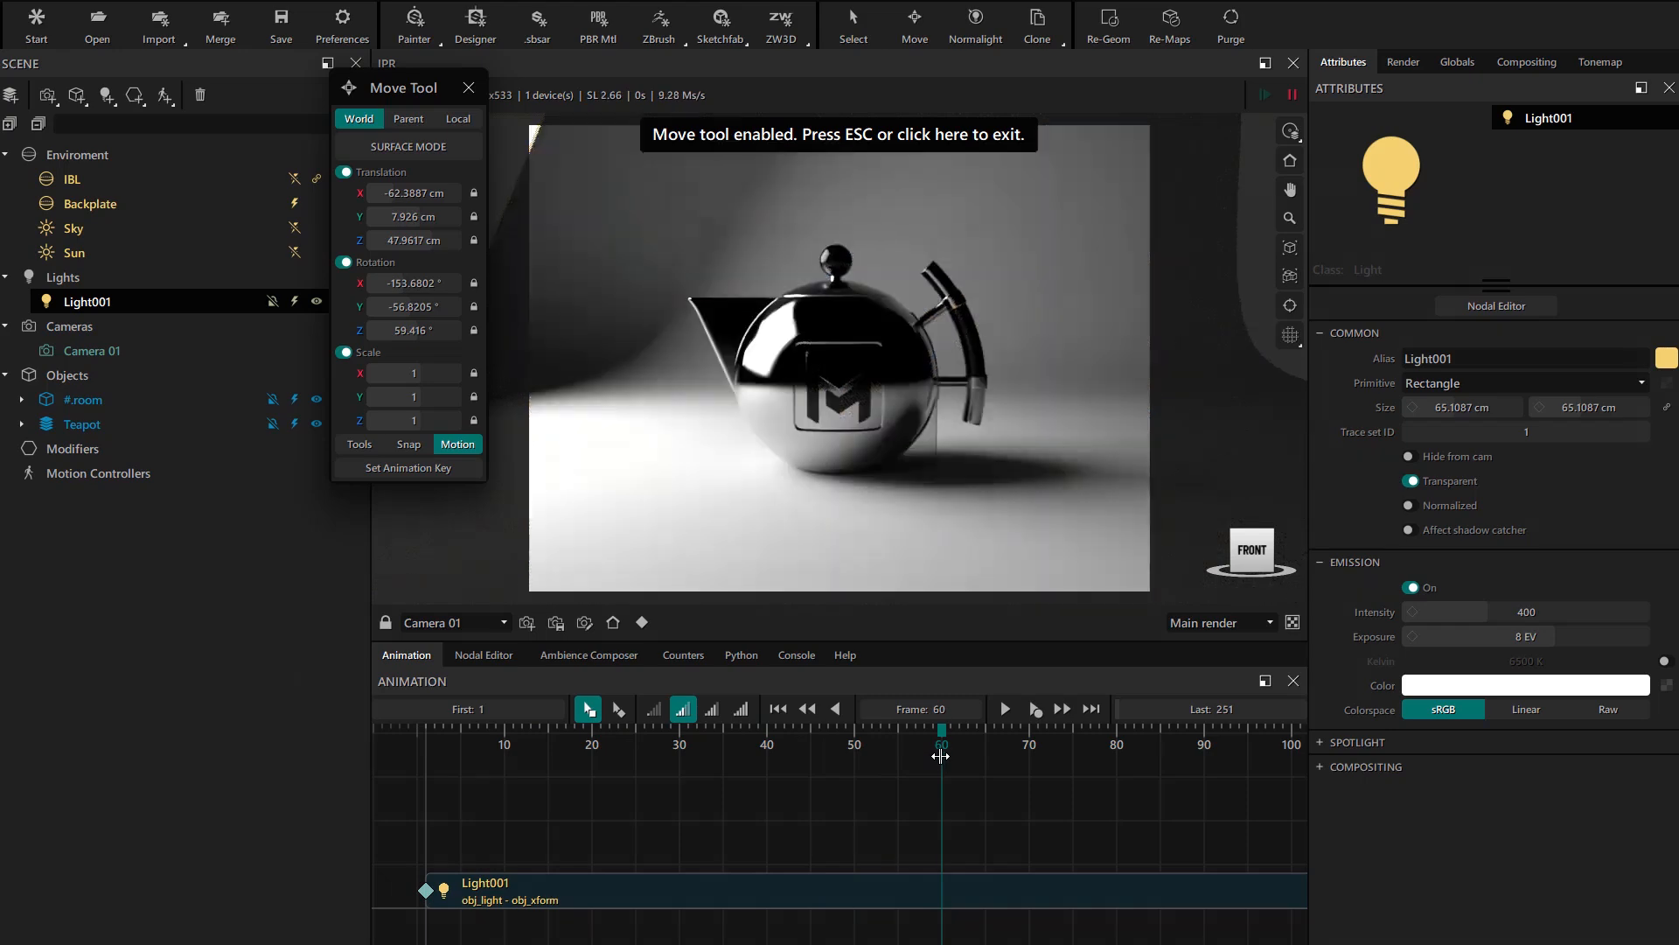
click(967, 28)
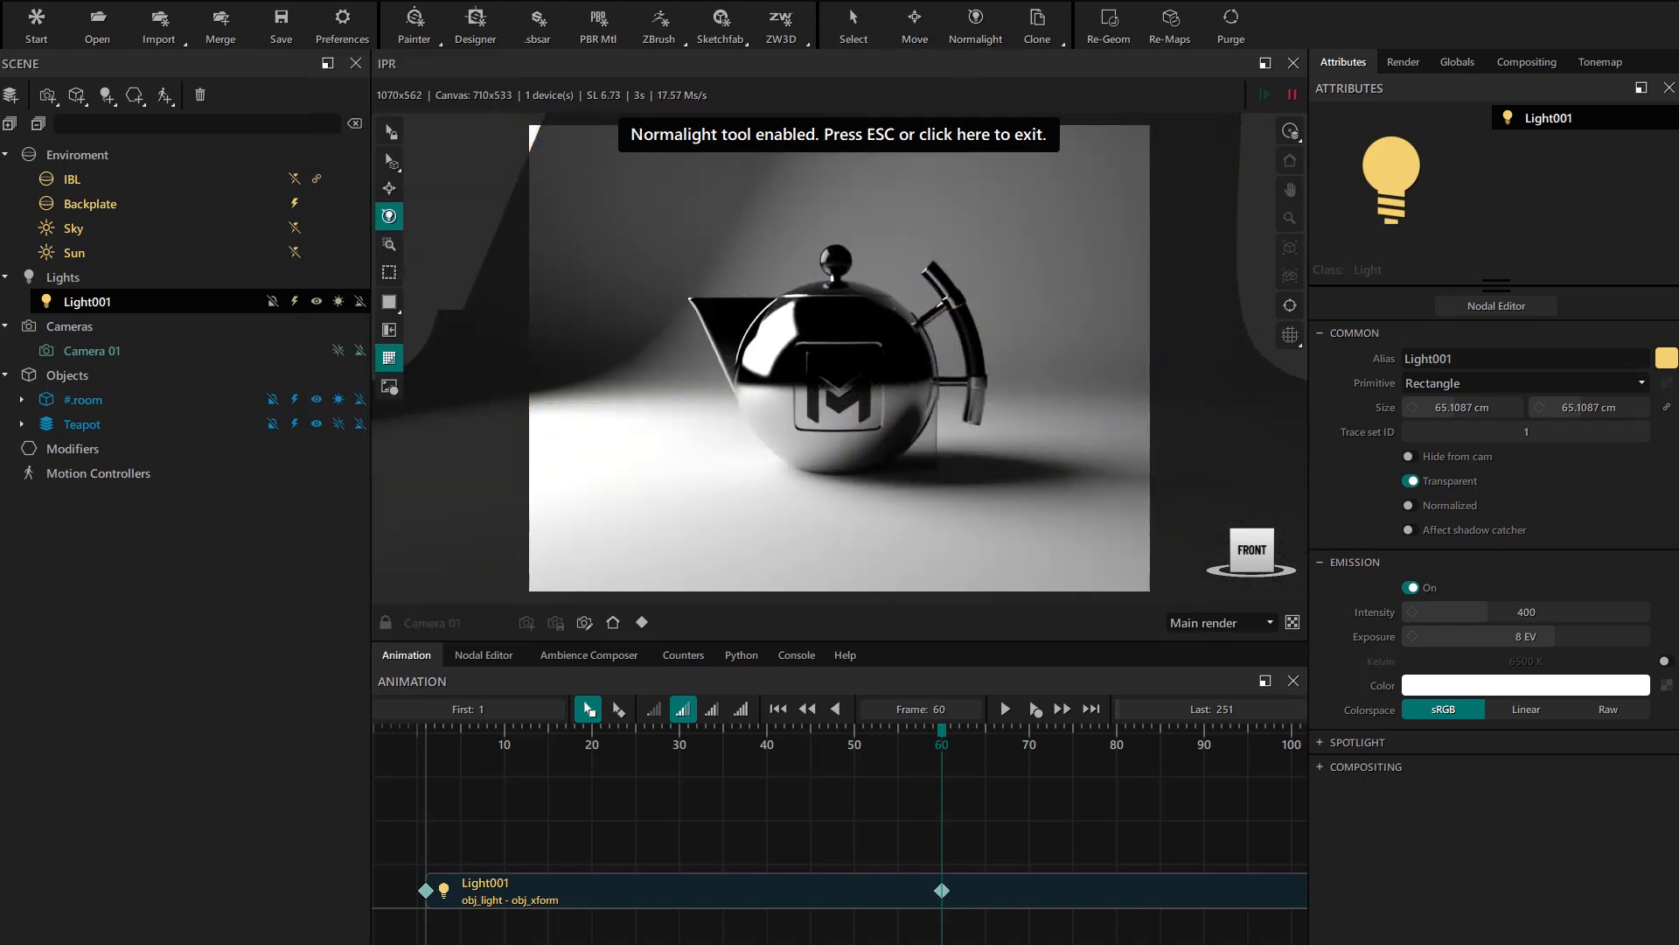
click(886, 459)
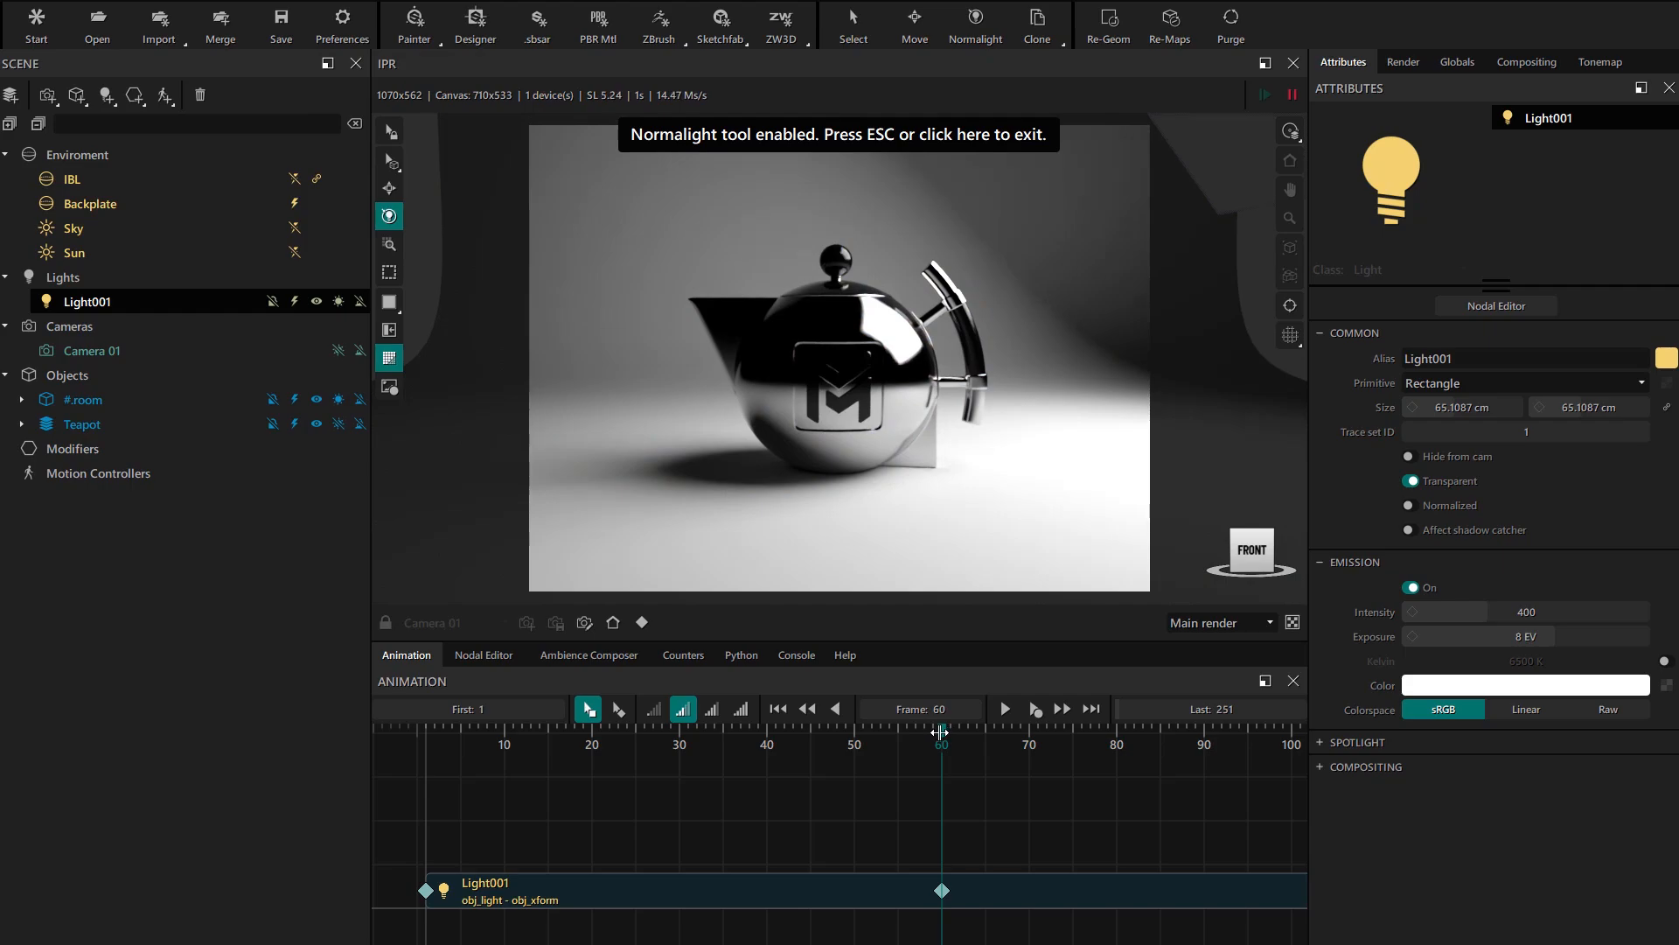
drag(939, 732, 679, 787)
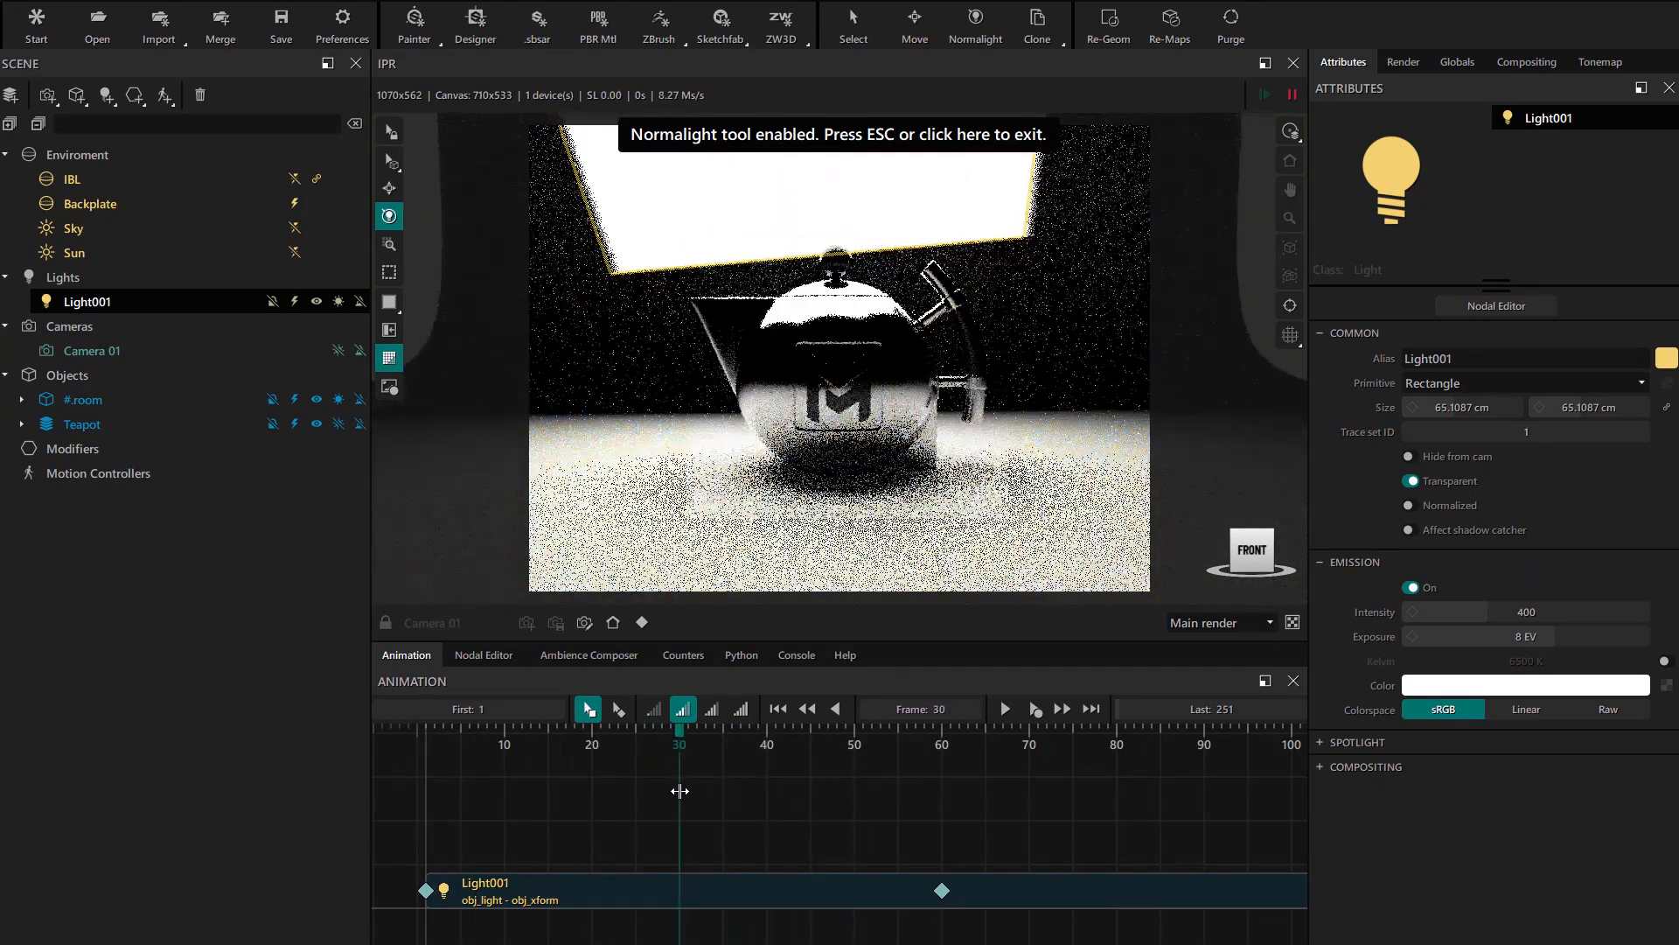
click(833, 307)
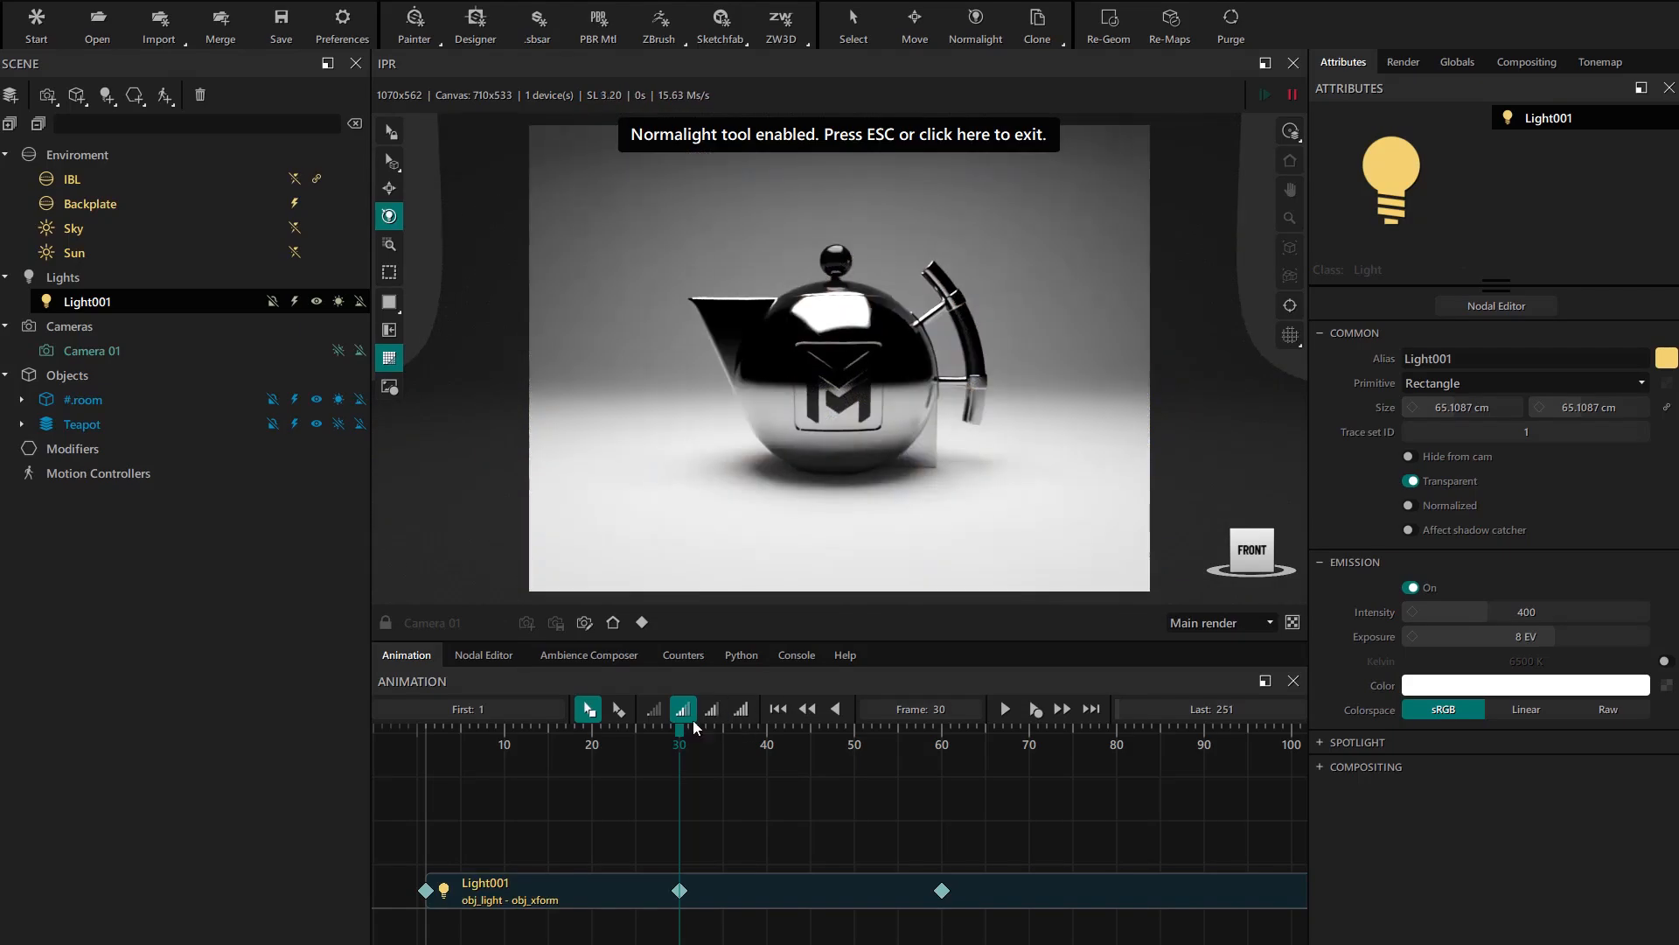
Scrub back and forth through the timeline to preview the light moving around the teapot
drag(677, 728, 698, 731)
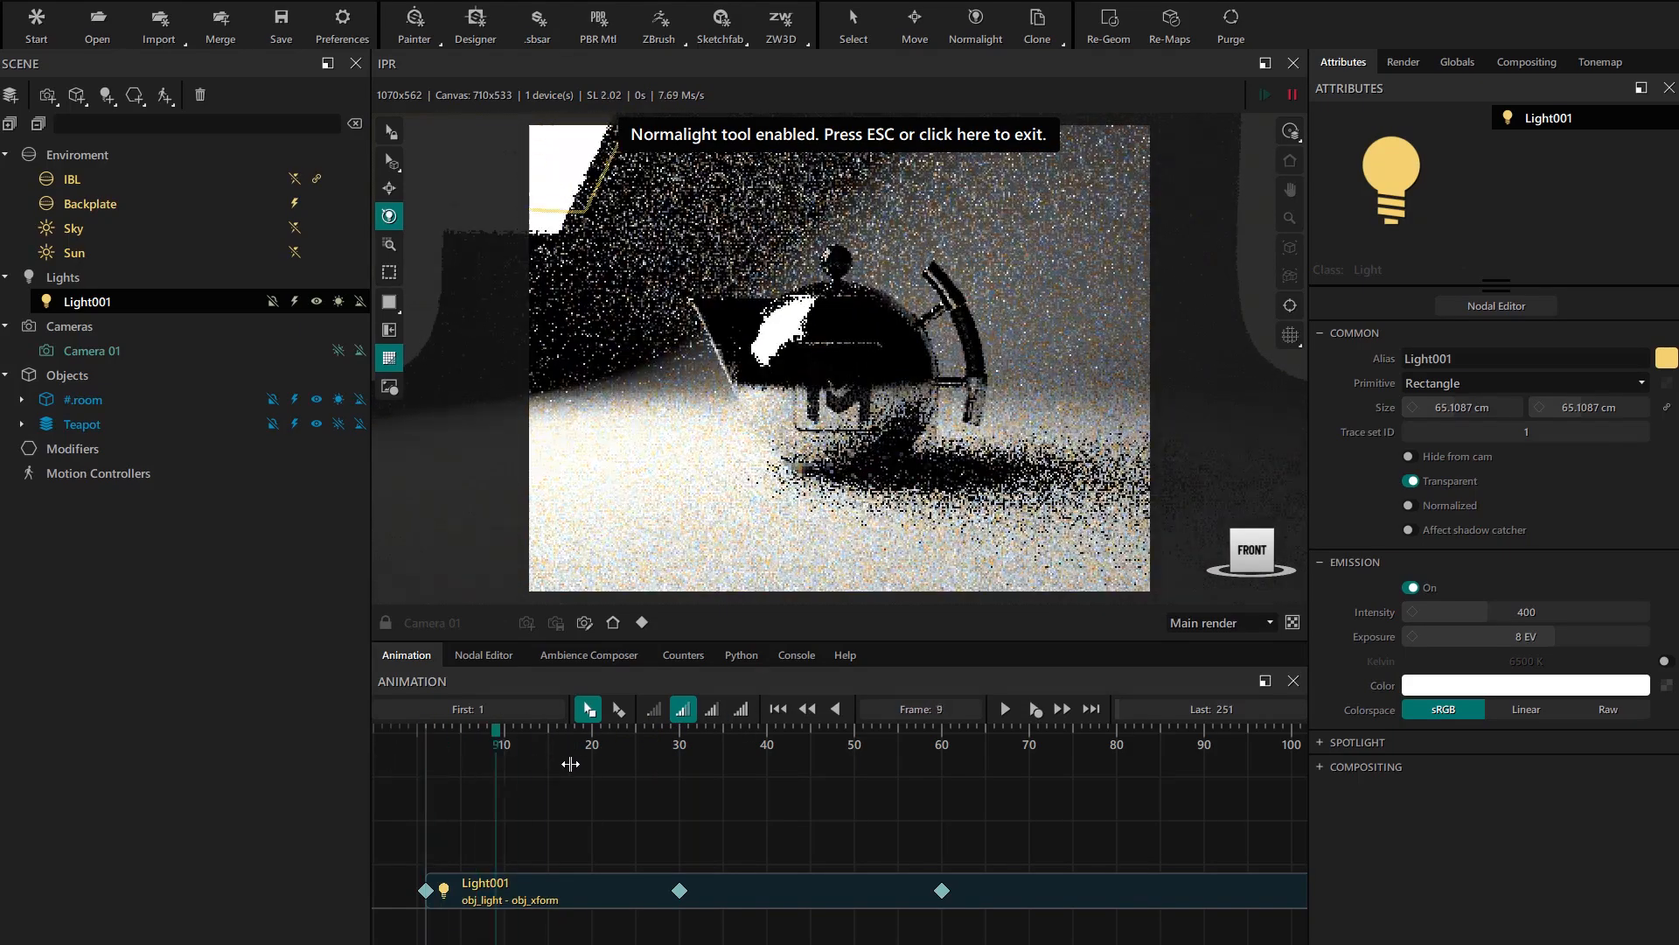
drag(763, 780, 372, 775)
drag(506, 771, 723, 790)
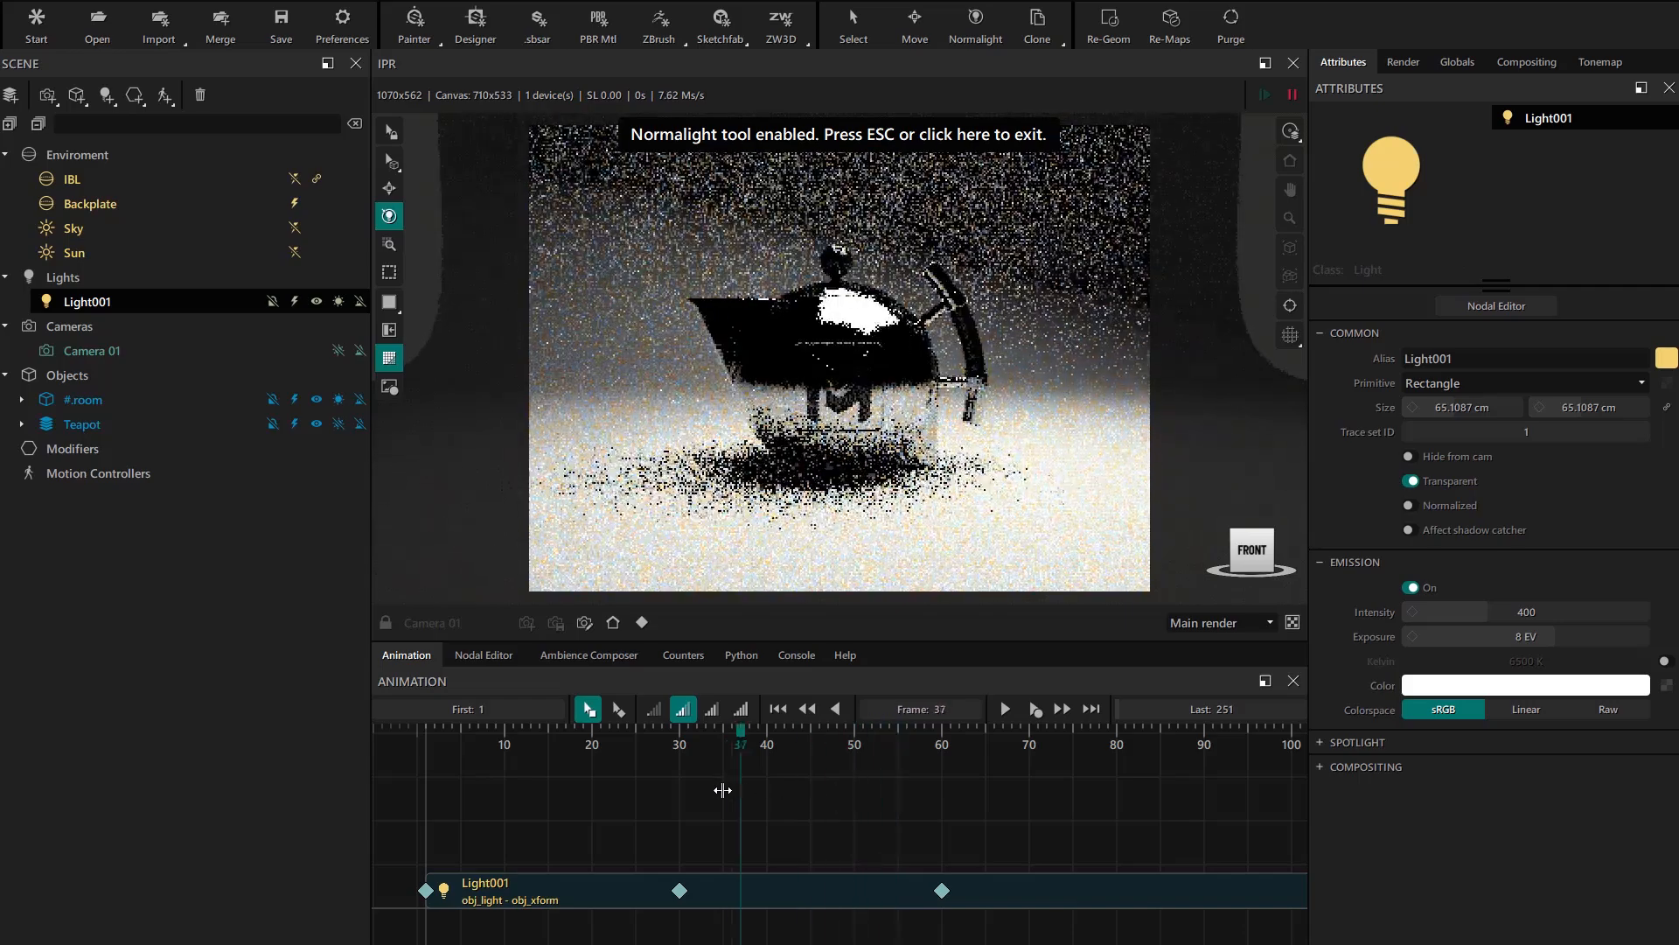
drag(874, 793, 864, 793)
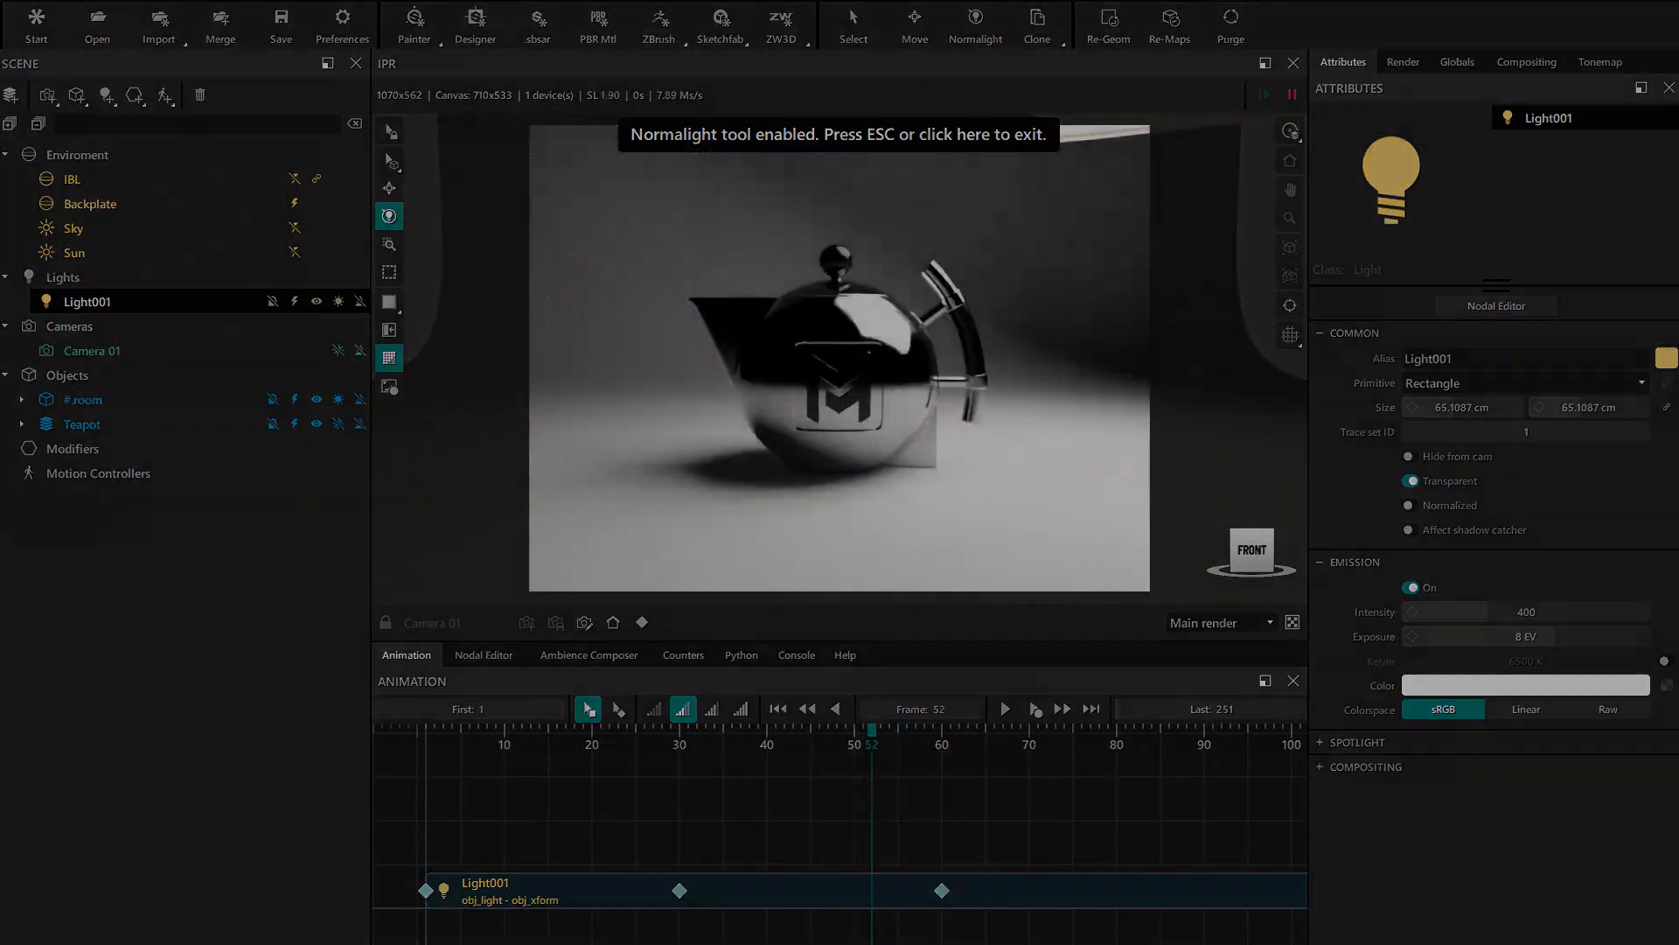